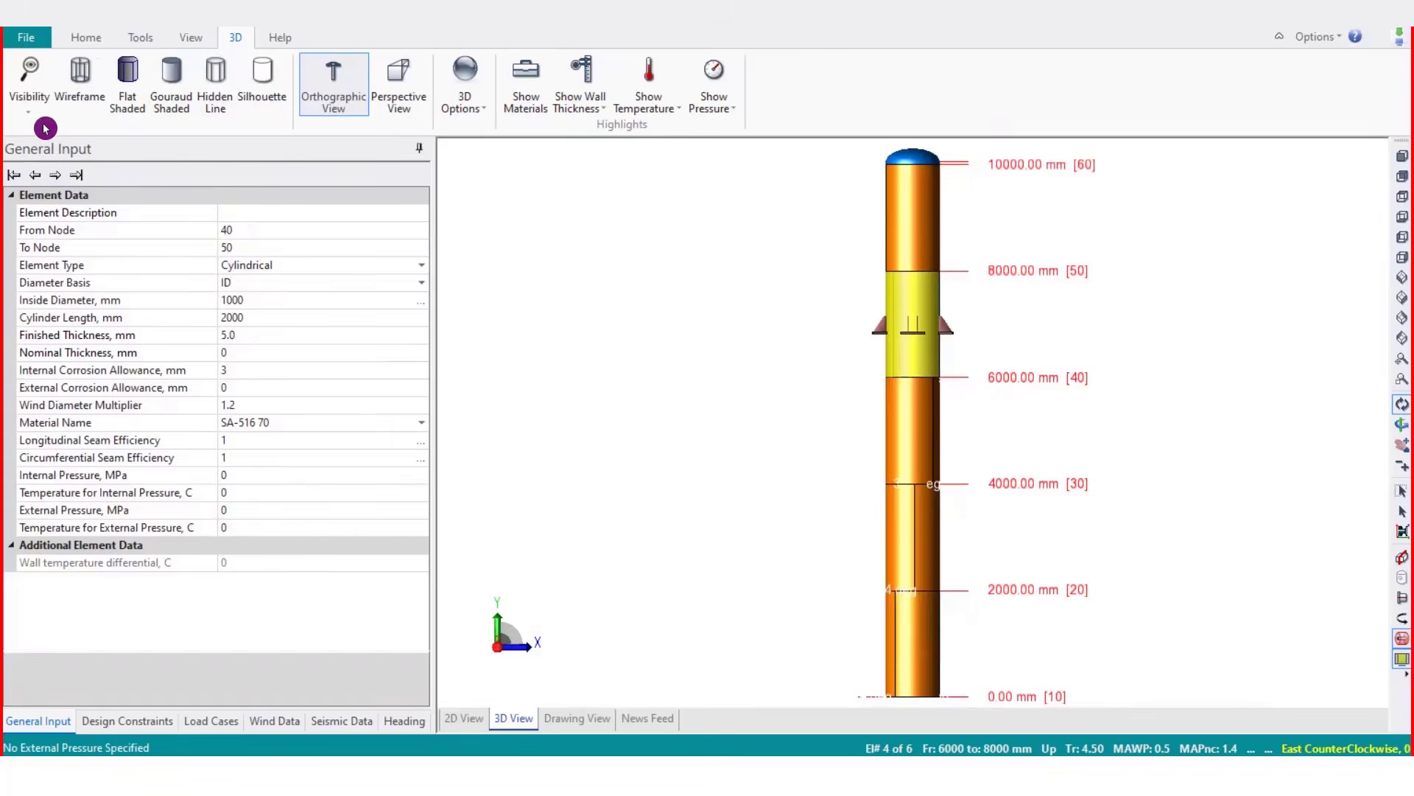
Examine the visibility options for model details in the 3D display settings
click(41, 114)
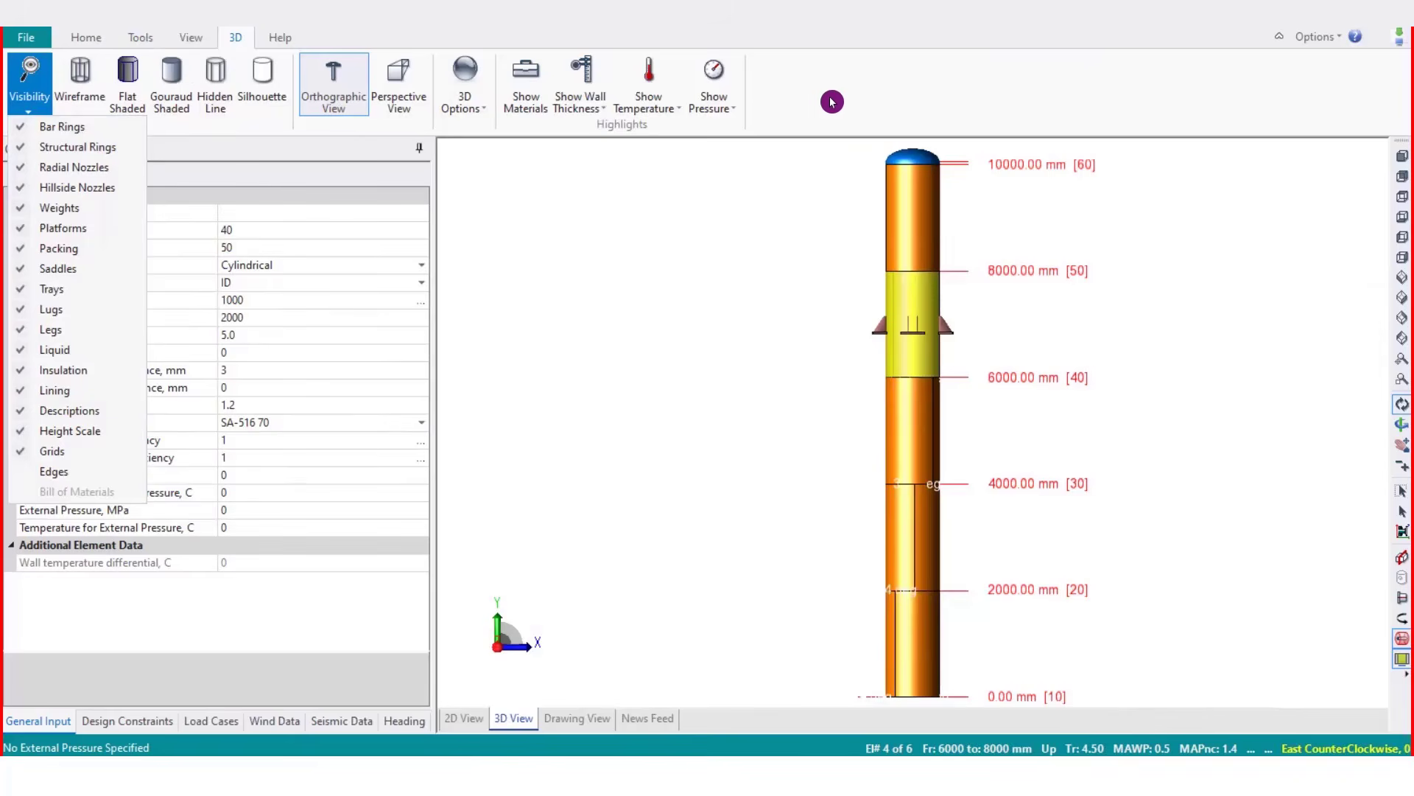
click(86, 37)
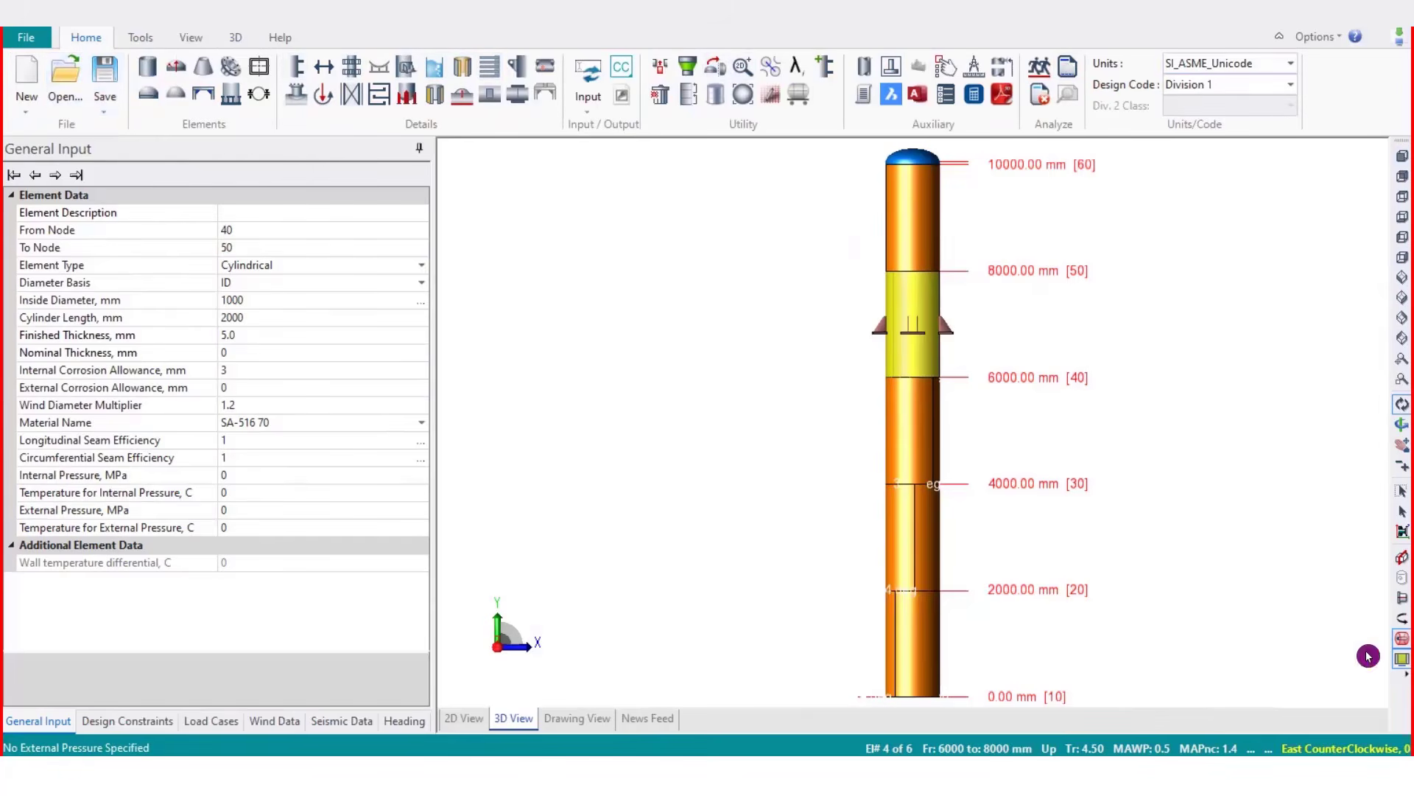
click(232, 38)
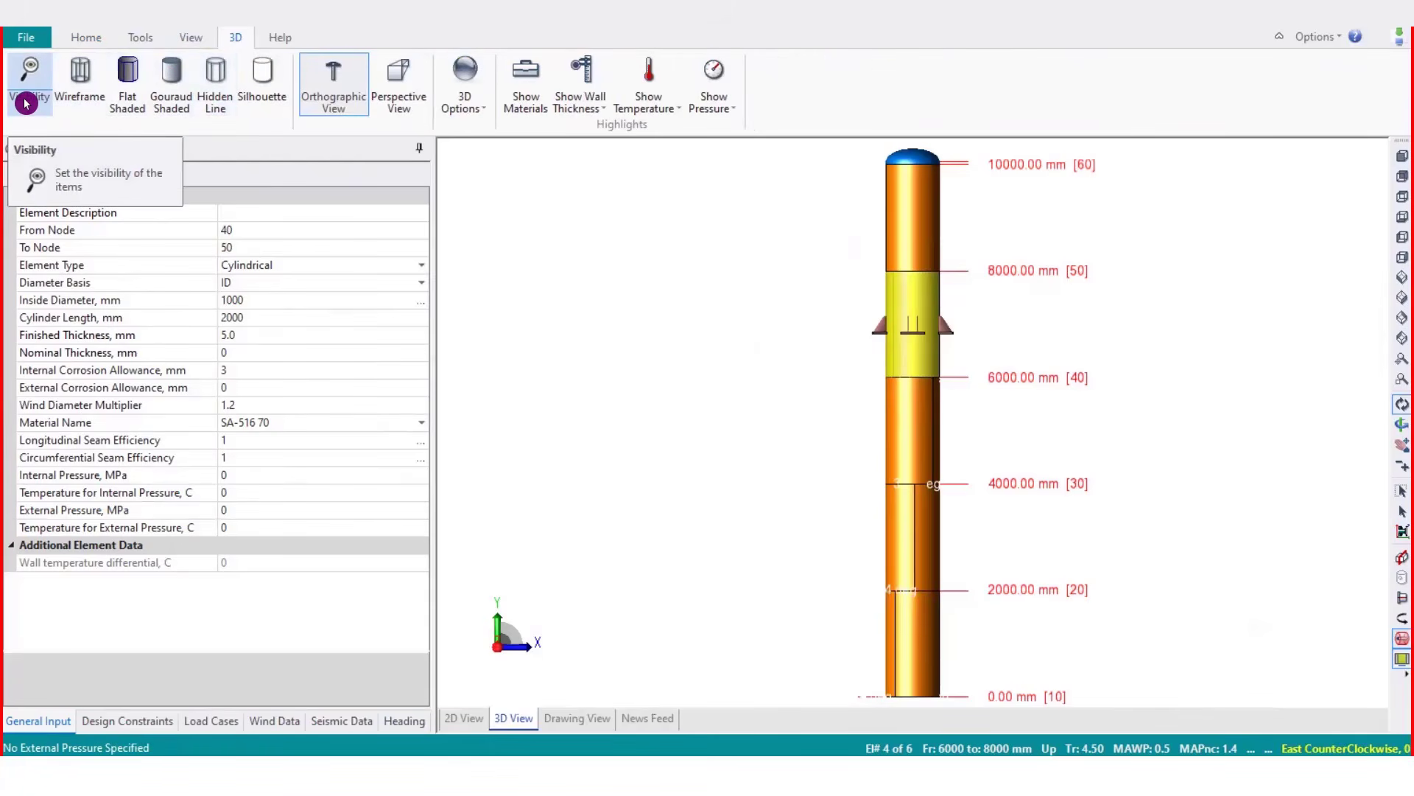
Render the vessel in wireframe and inspect it from a rotated, zoomed viewpoint
click(77, 103)
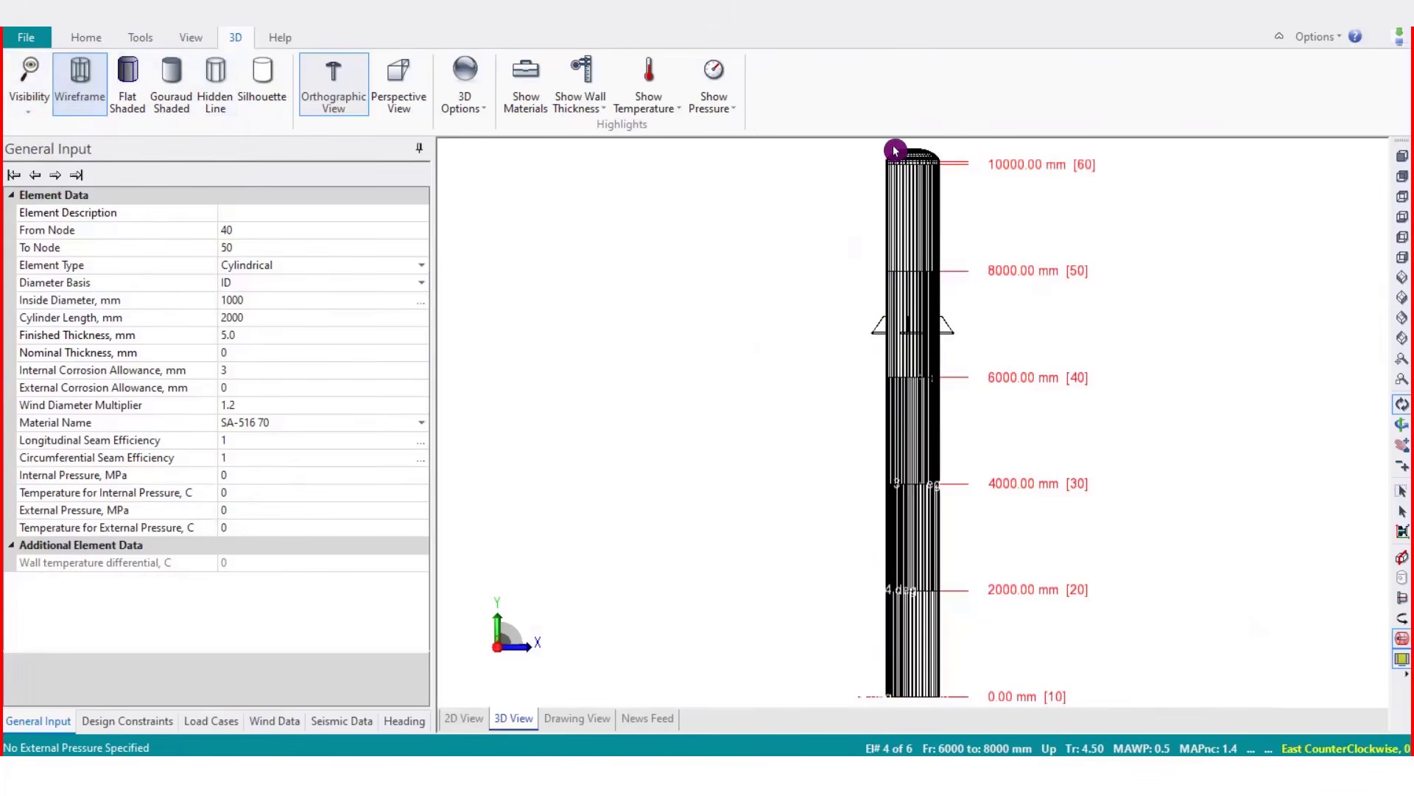
drag(899, 148, 983, 372)
scroll(919, 489, up, 3)
scroll(899, 670, up, 4)
click(1402, 158)
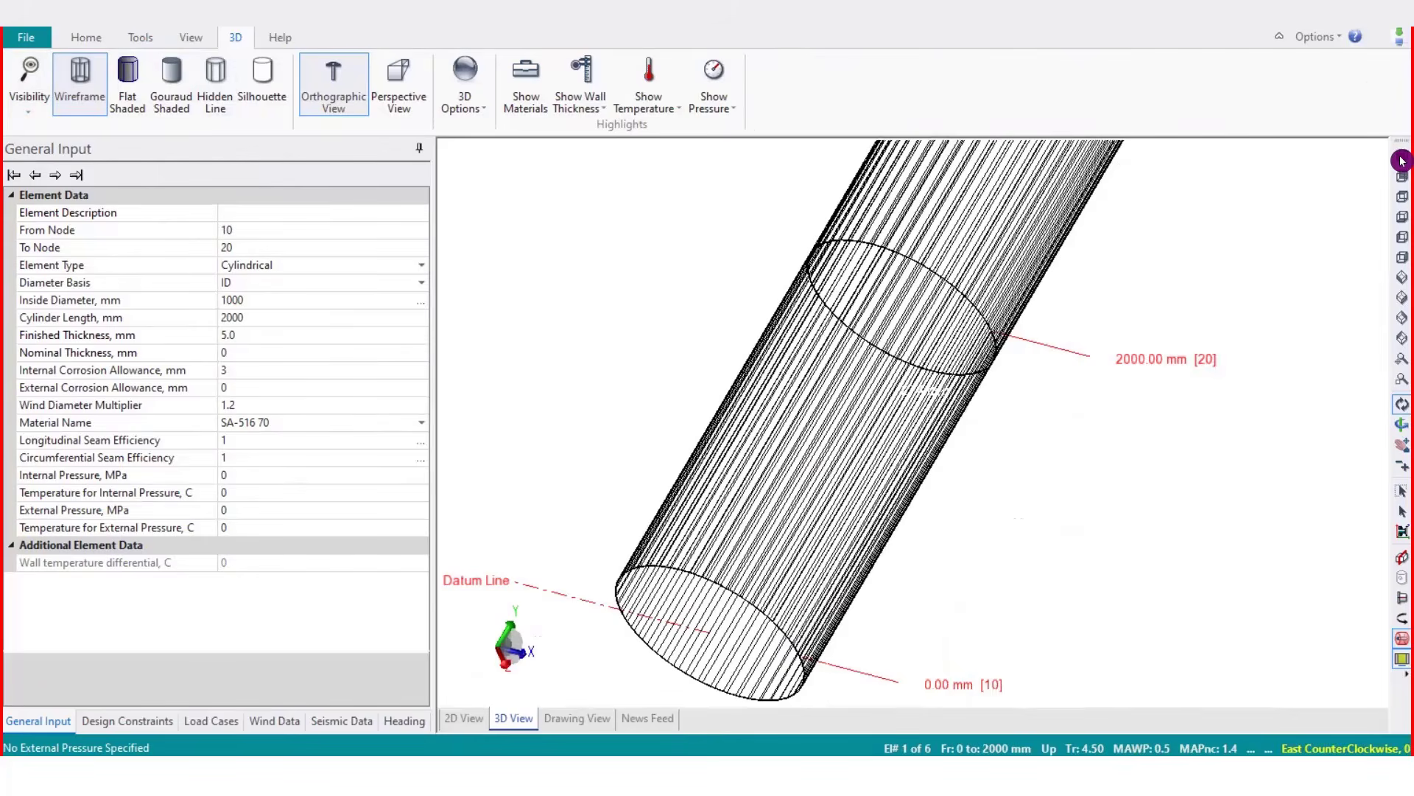
click(78, 87)
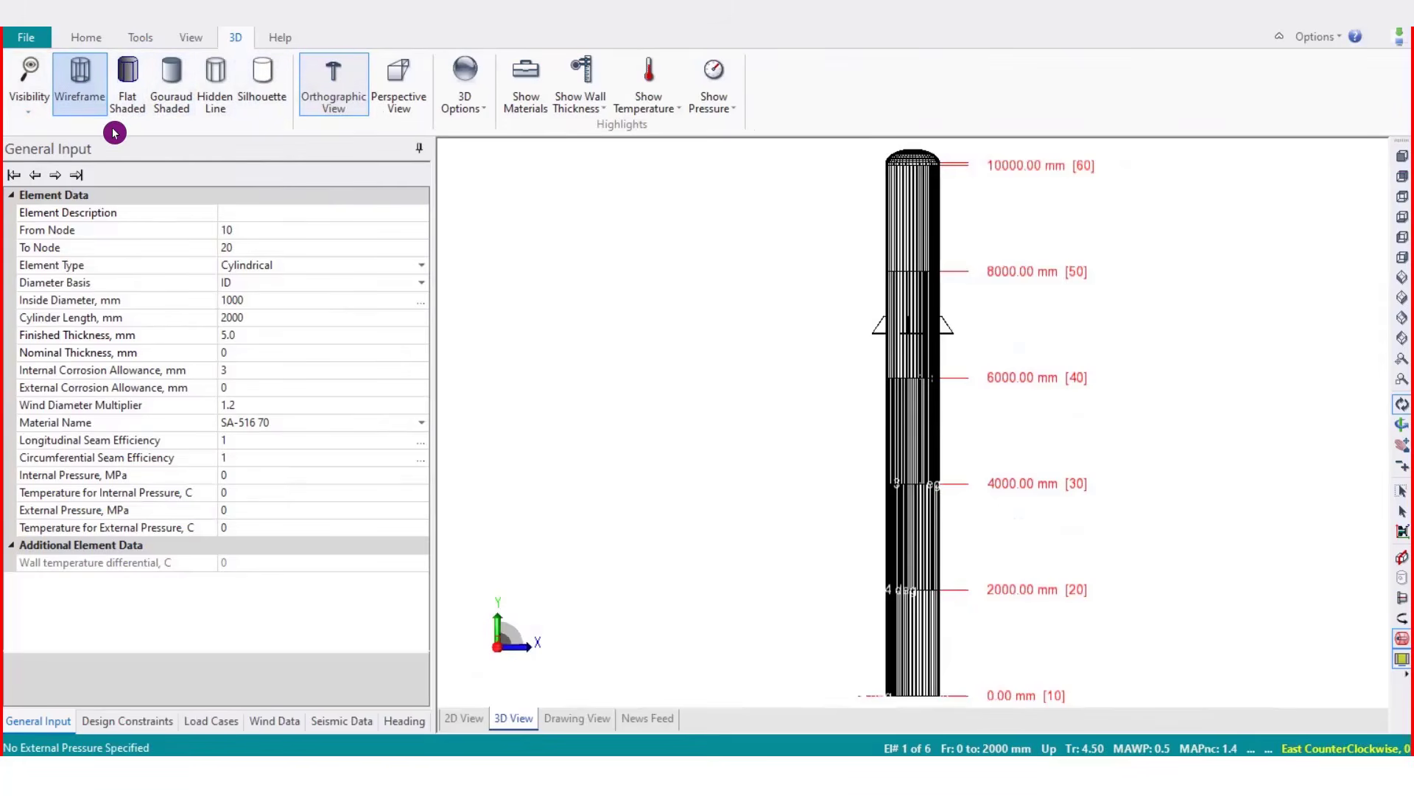
Render the vessel flat shaded and inspect it zoomed in from several standard views
click(125, 109)
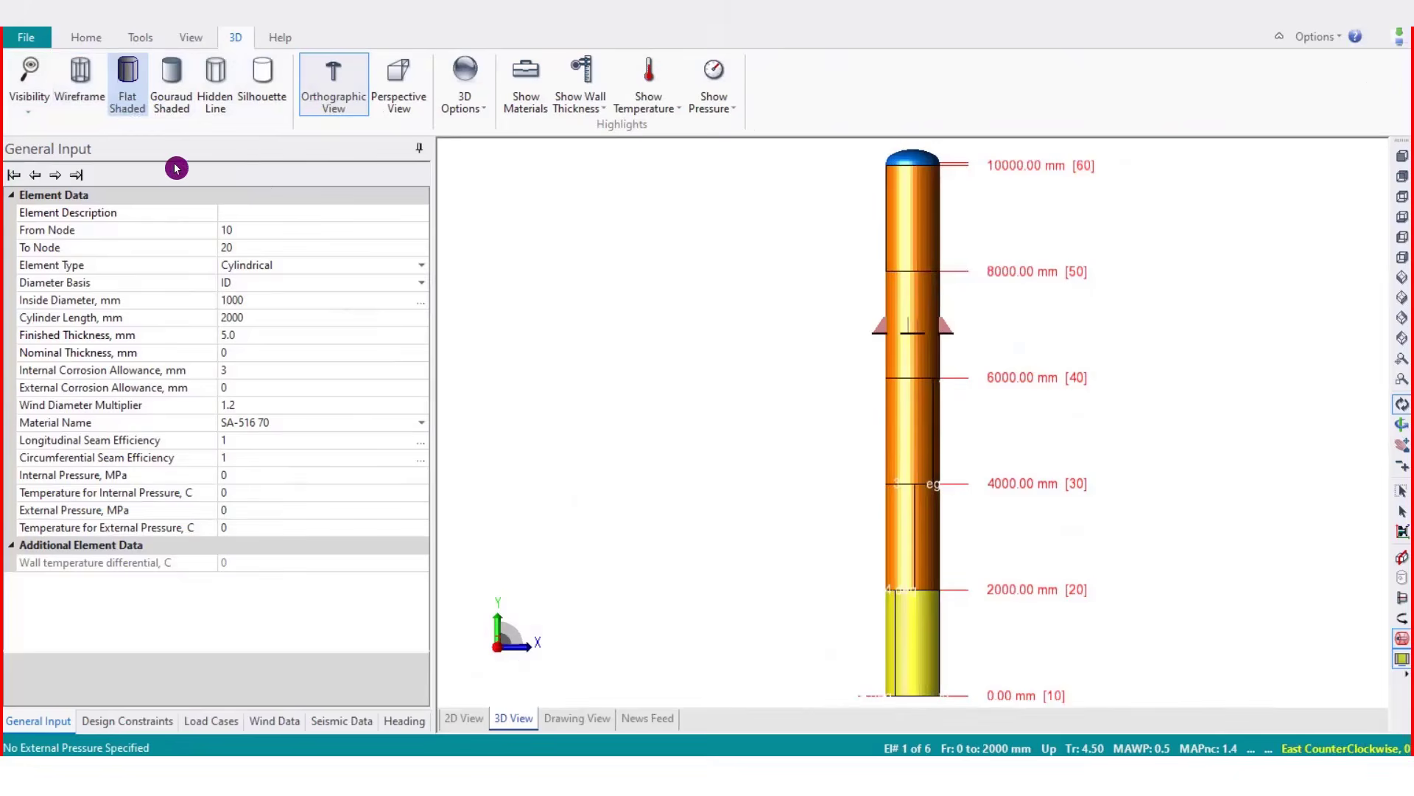
scroll(912, 616, up, 5)
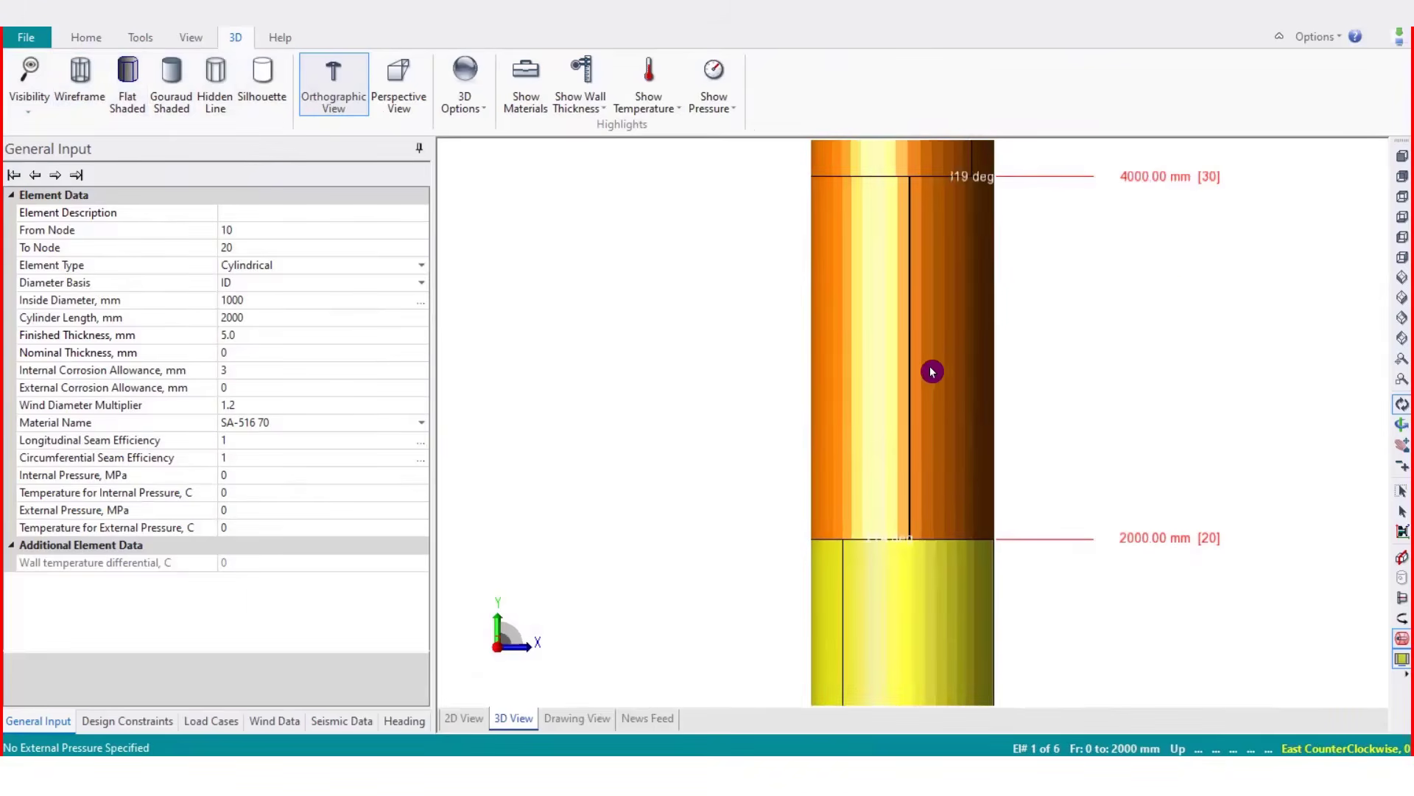
click(1401, 172)
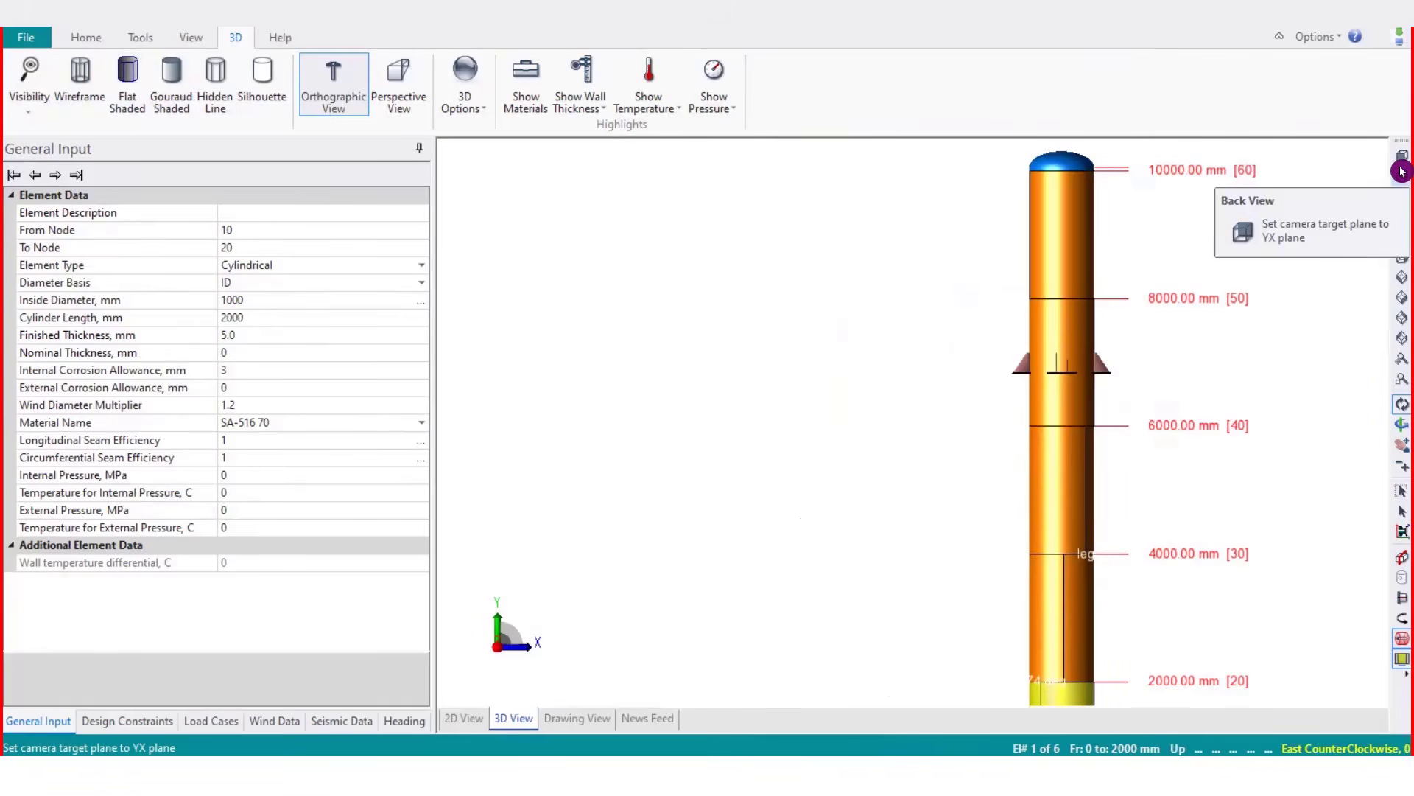
scroll(1088, 682, up, 5)
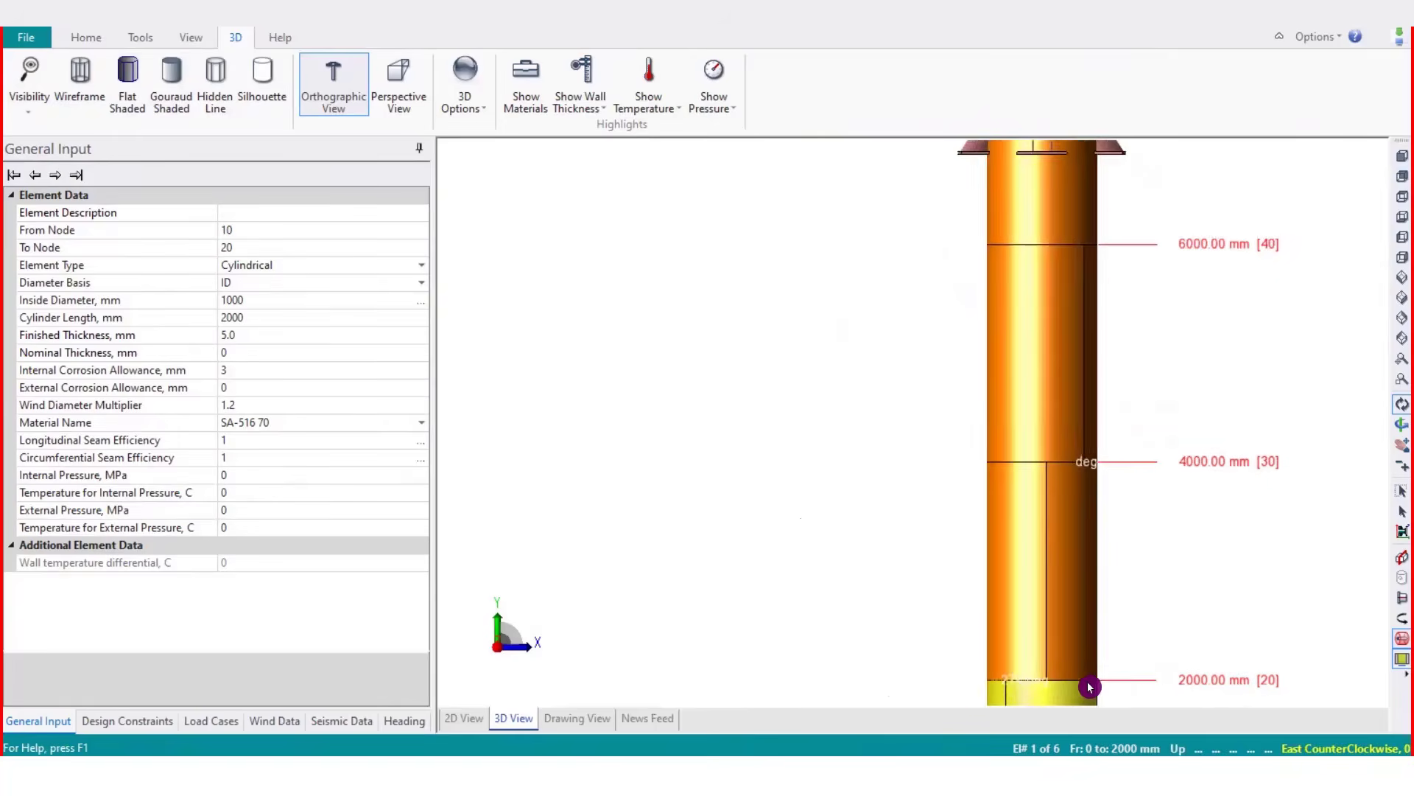
scroll(1064, 643, up, 2)
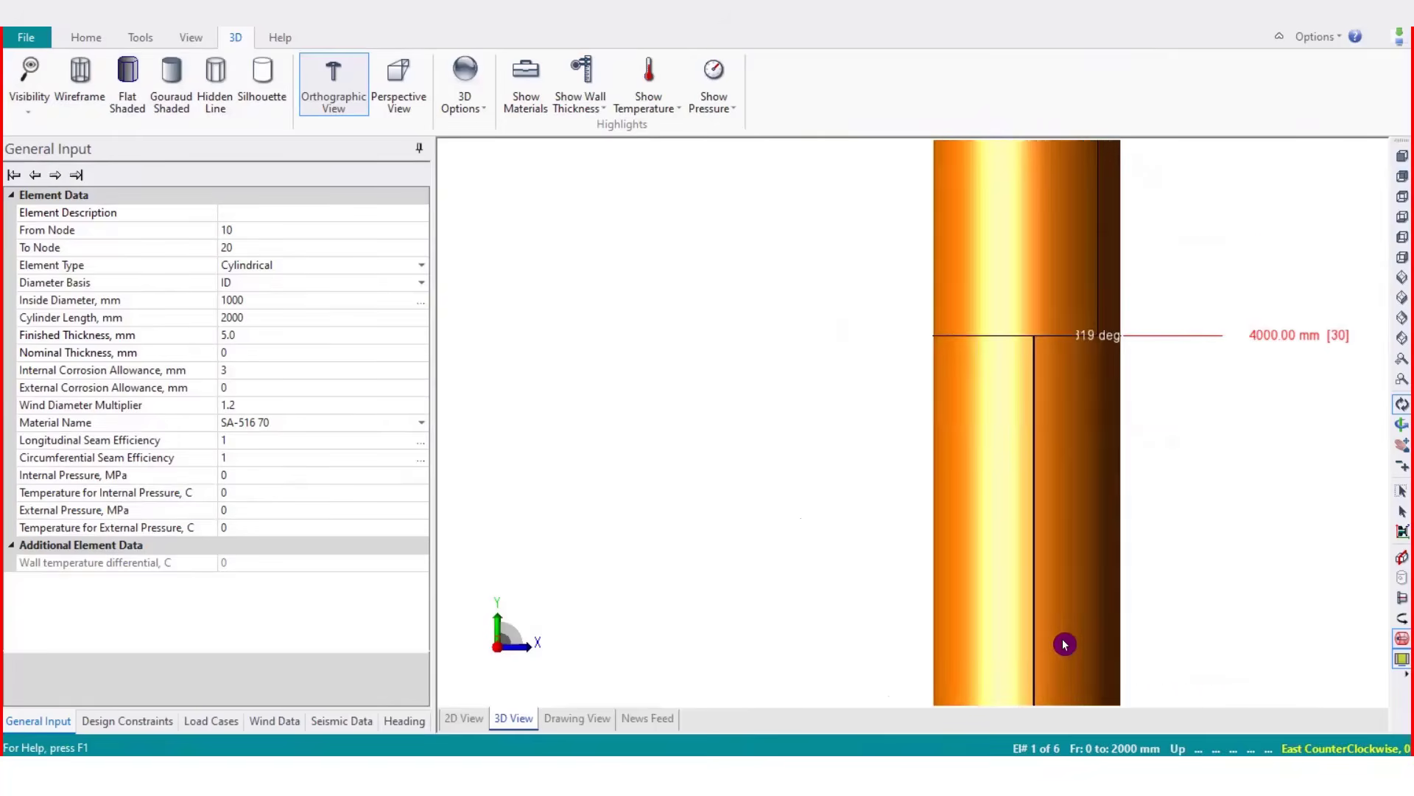
click(1401, 176)
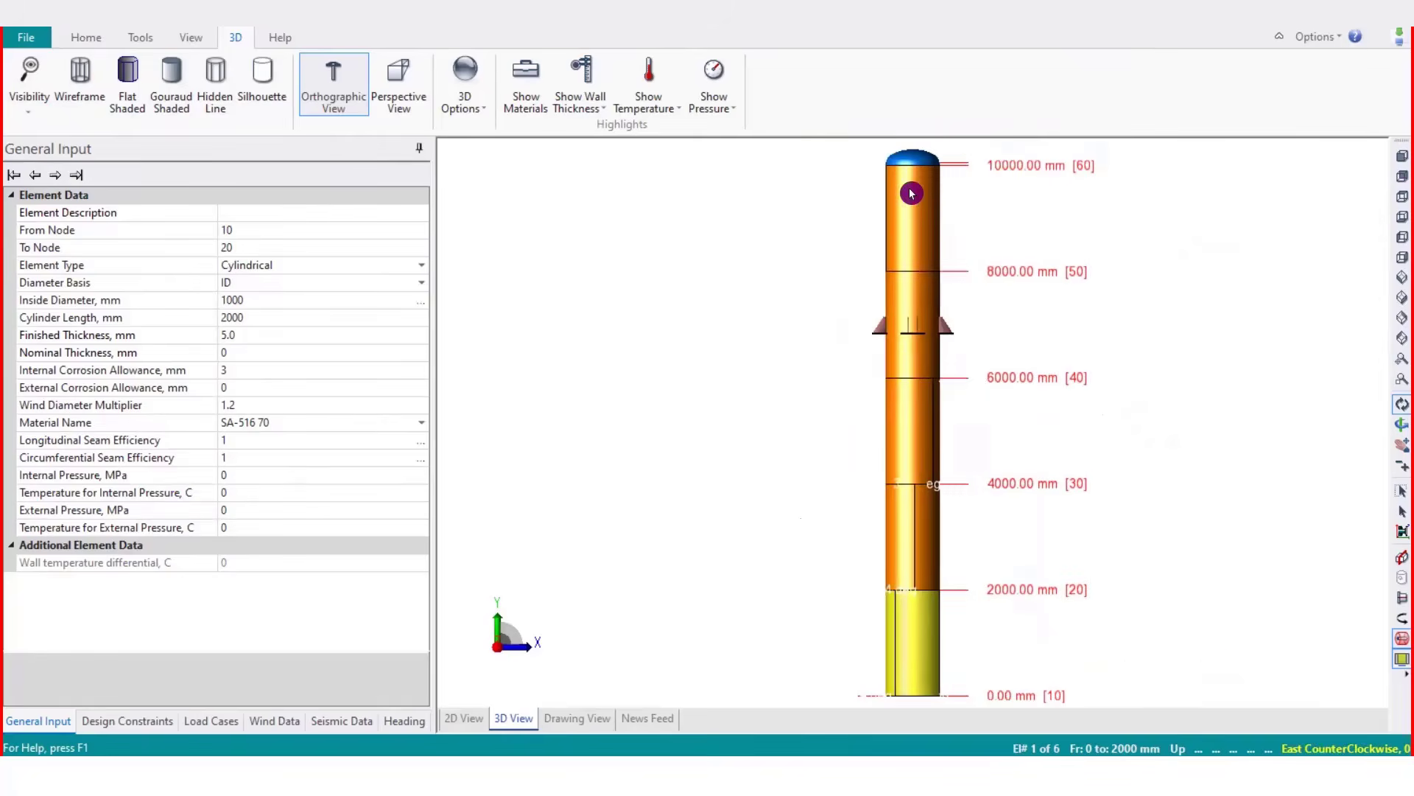
scroll(904, 182, up, 12)
scroll(909, 287, down, 5)
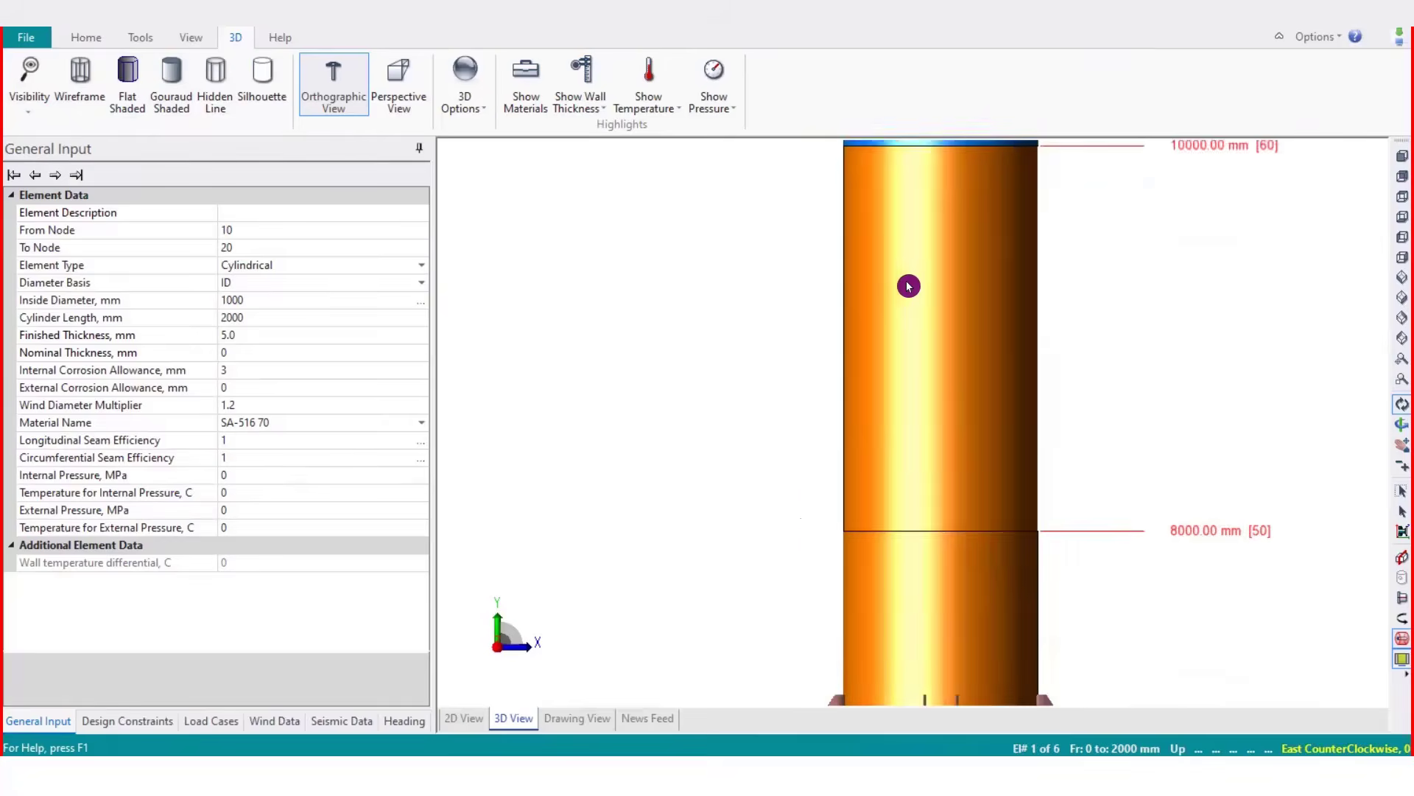
click(1401, 182)
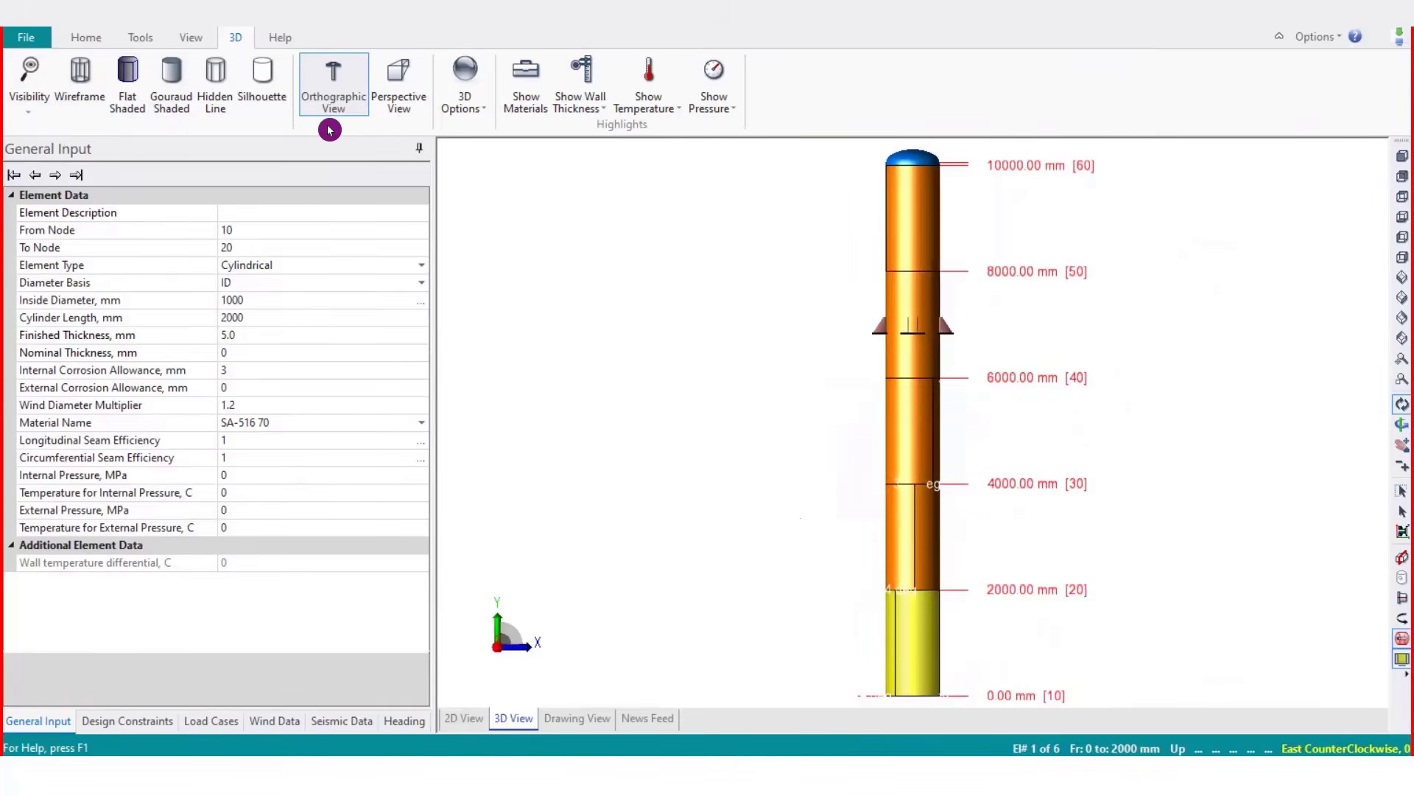
Cycle through hidden line and silhouette render modes, ending on Gouraud shading
click(167, 102)
click(203, 108)
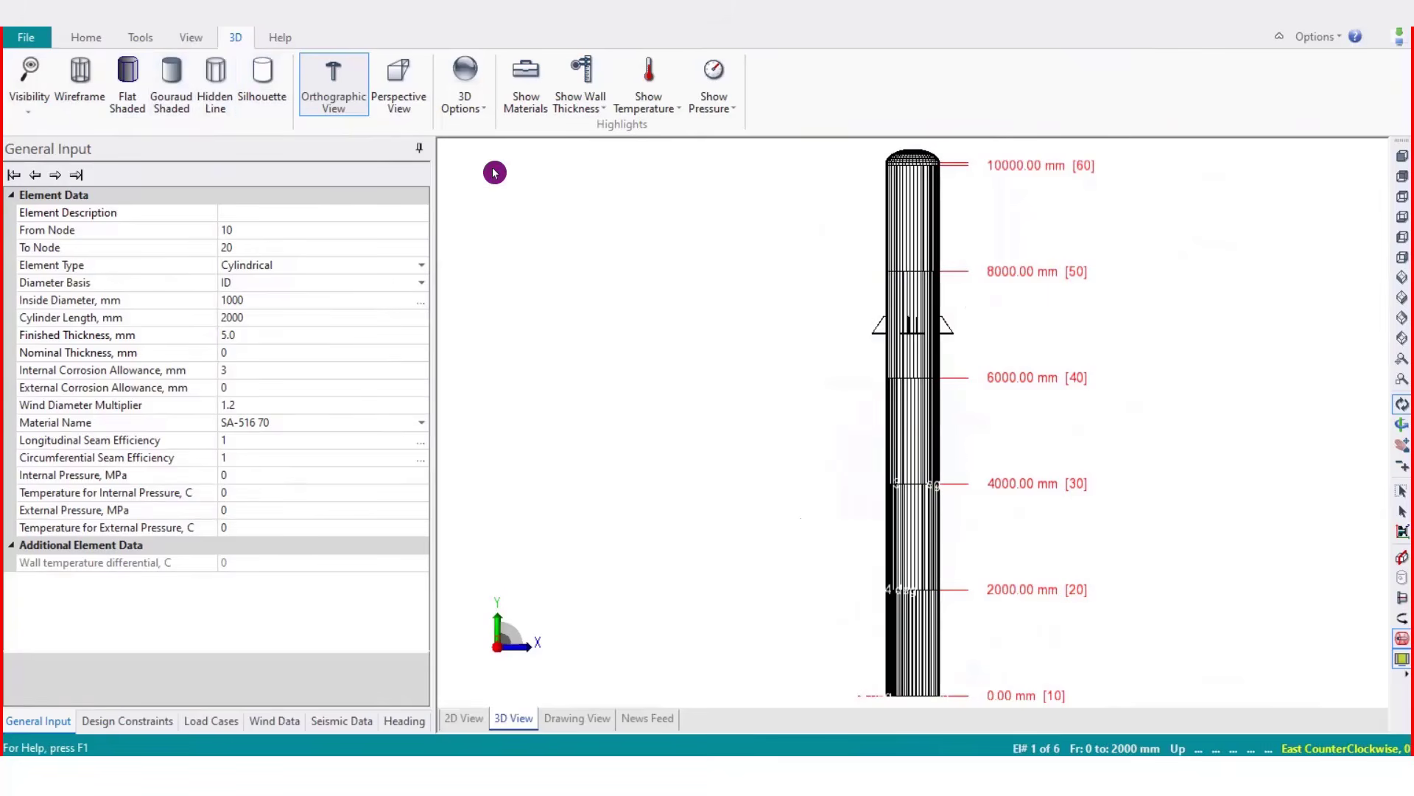
click(269, 109)
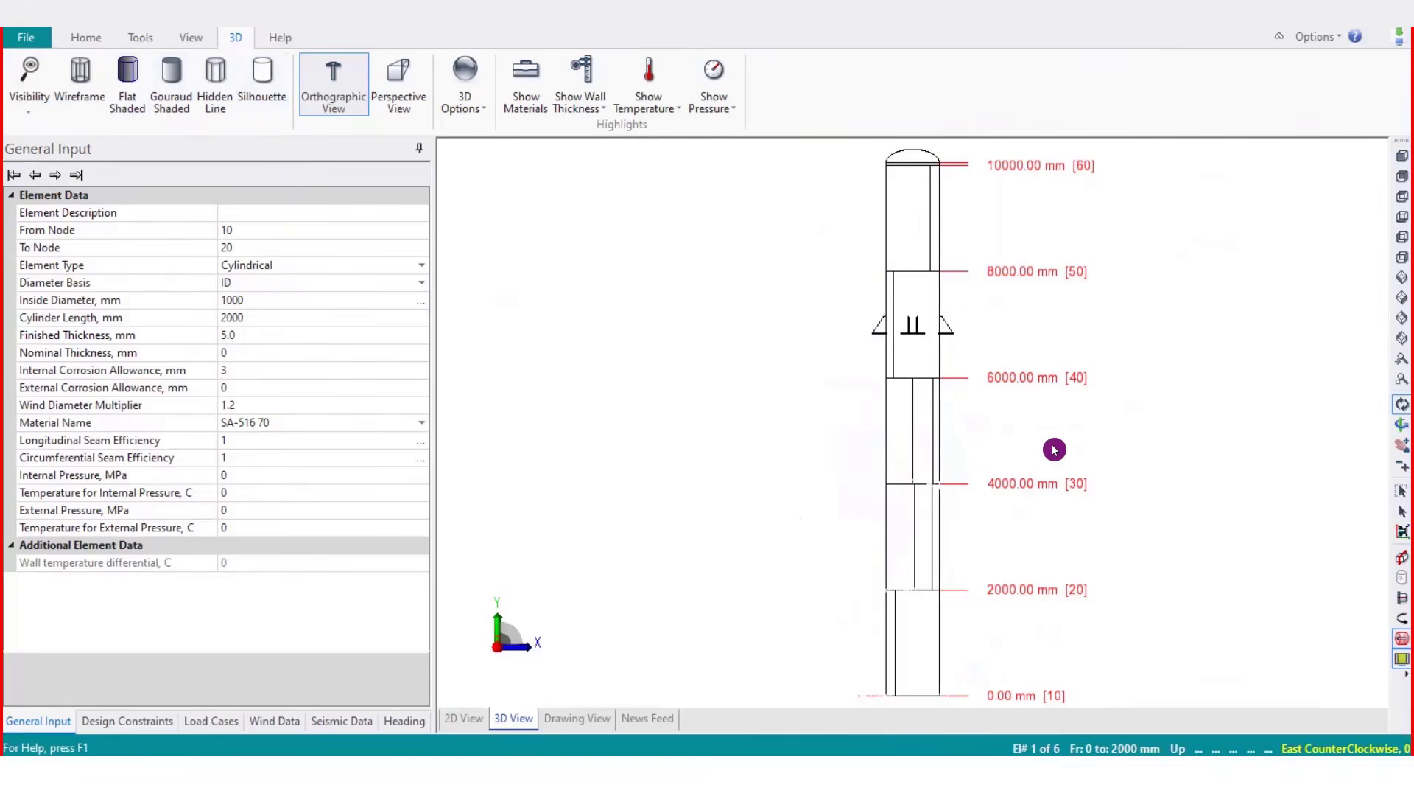
click(177, 107)
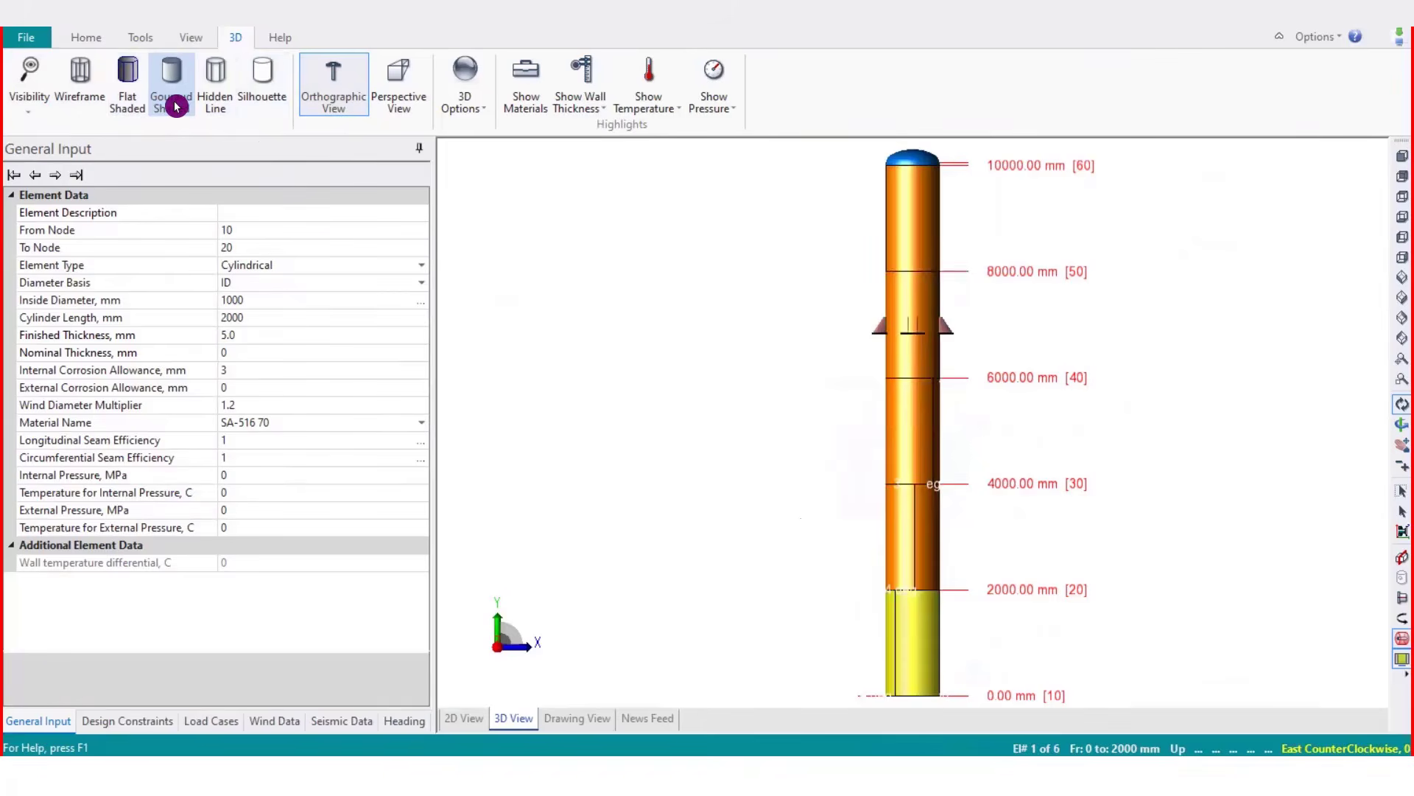
Switch to perspective view and open the fonts and colors plot properties from the 3D options
click(414, 104)
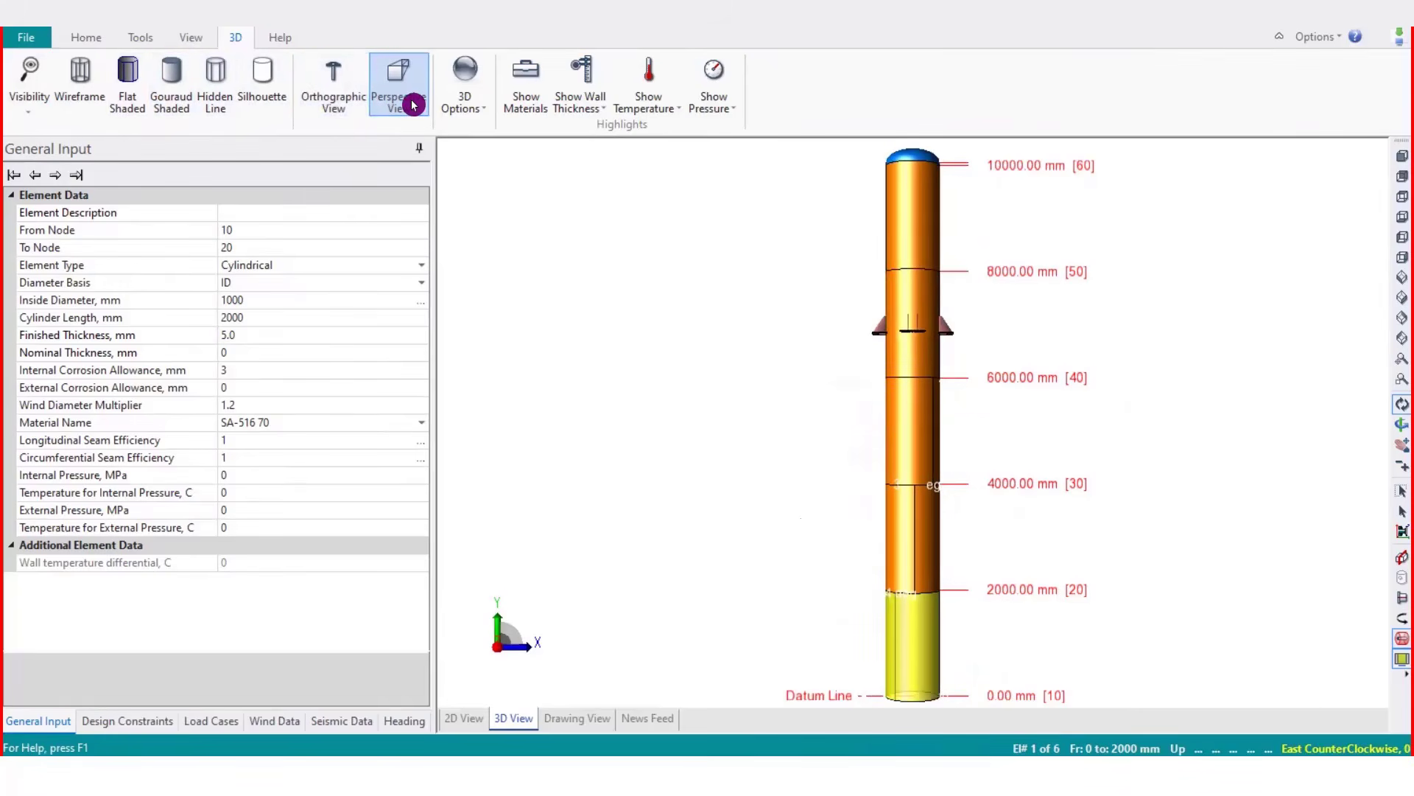
click(458, 105)
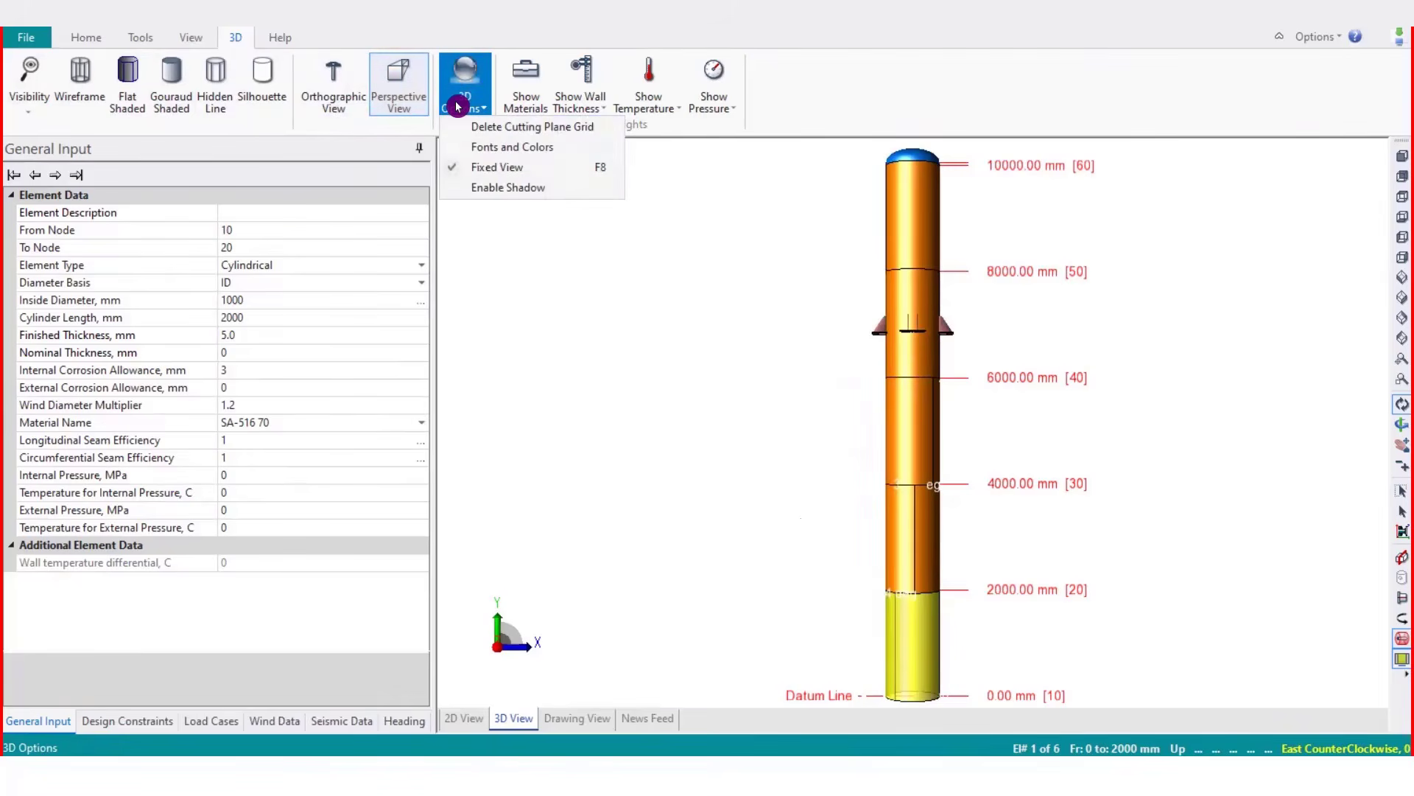
click(571, 137)
click(464, 74)
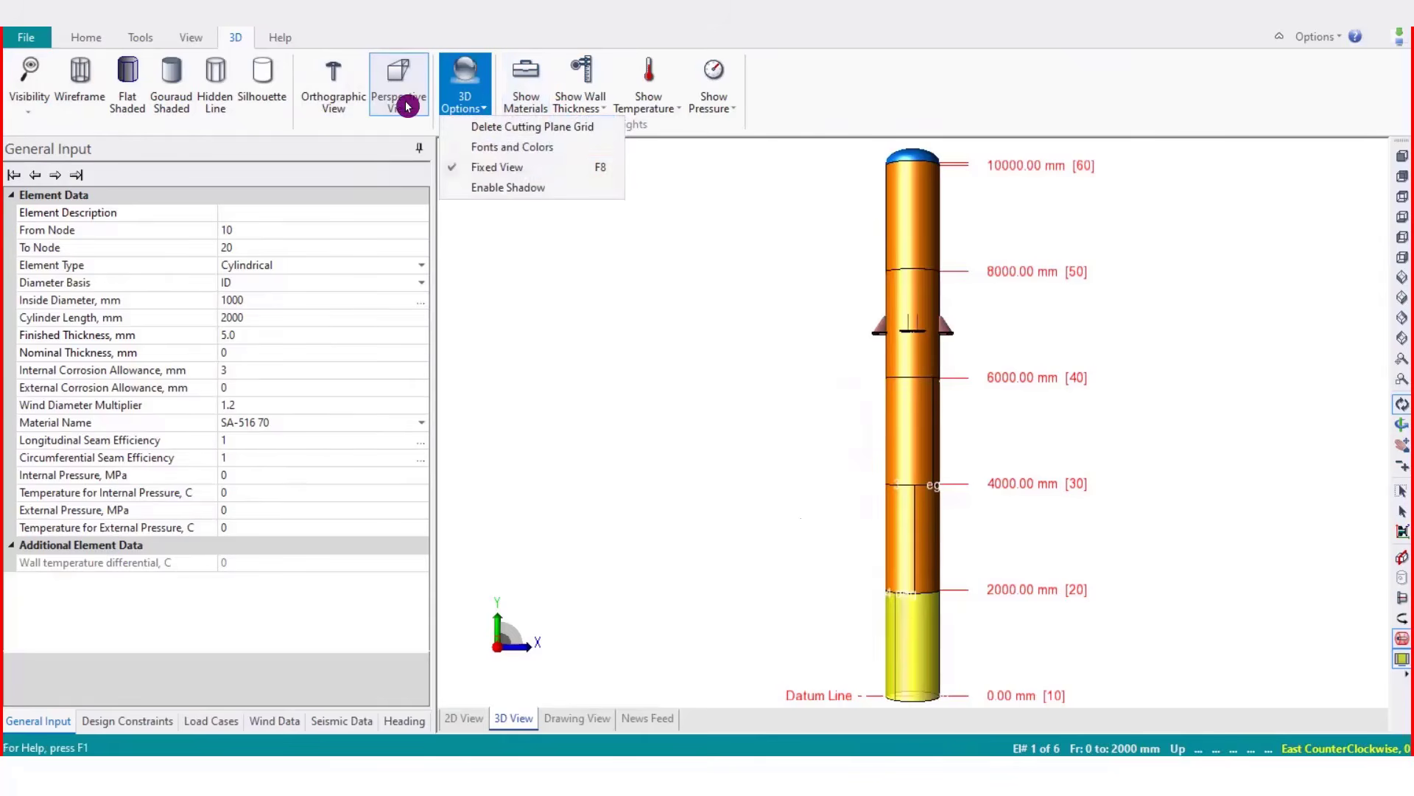
click(543, 147)
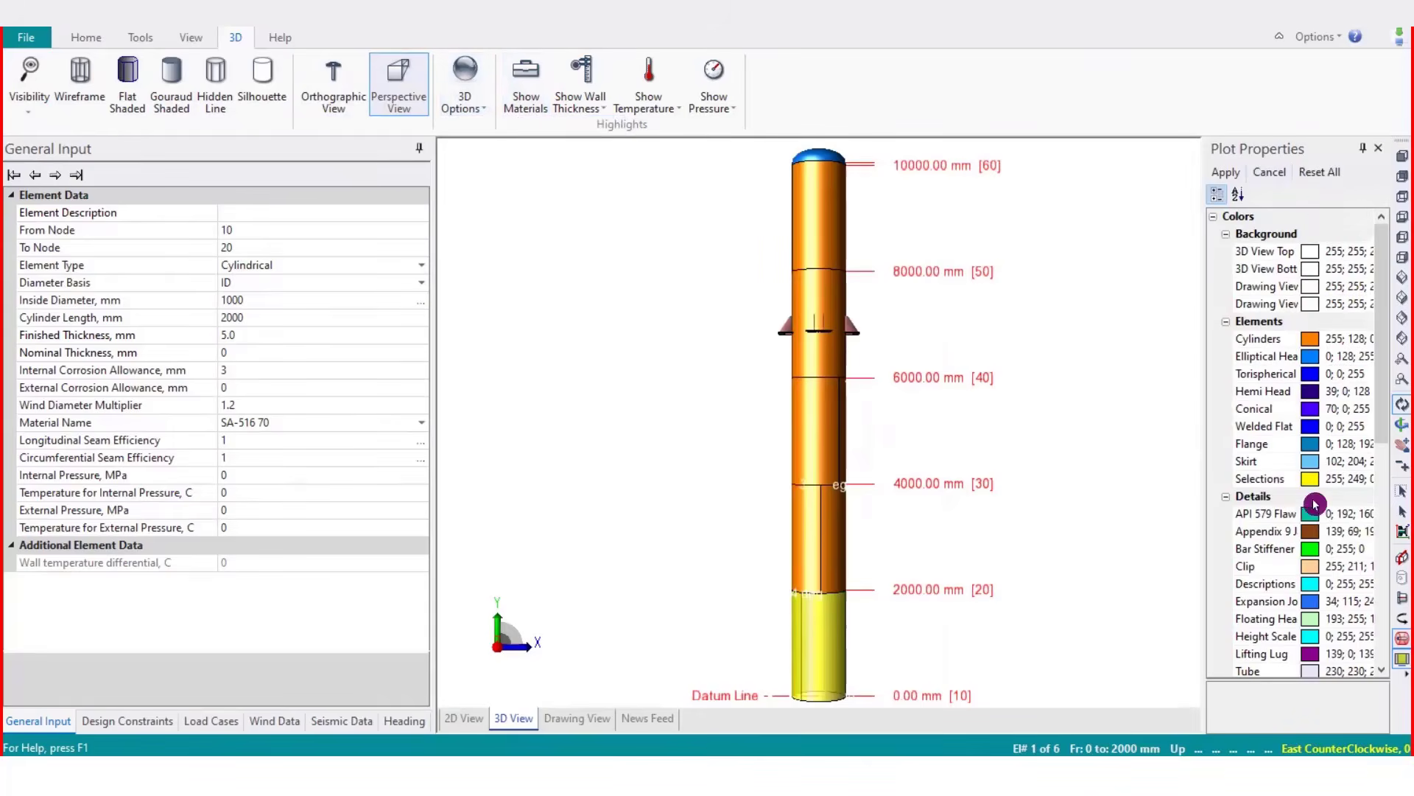
click(1379, 149)
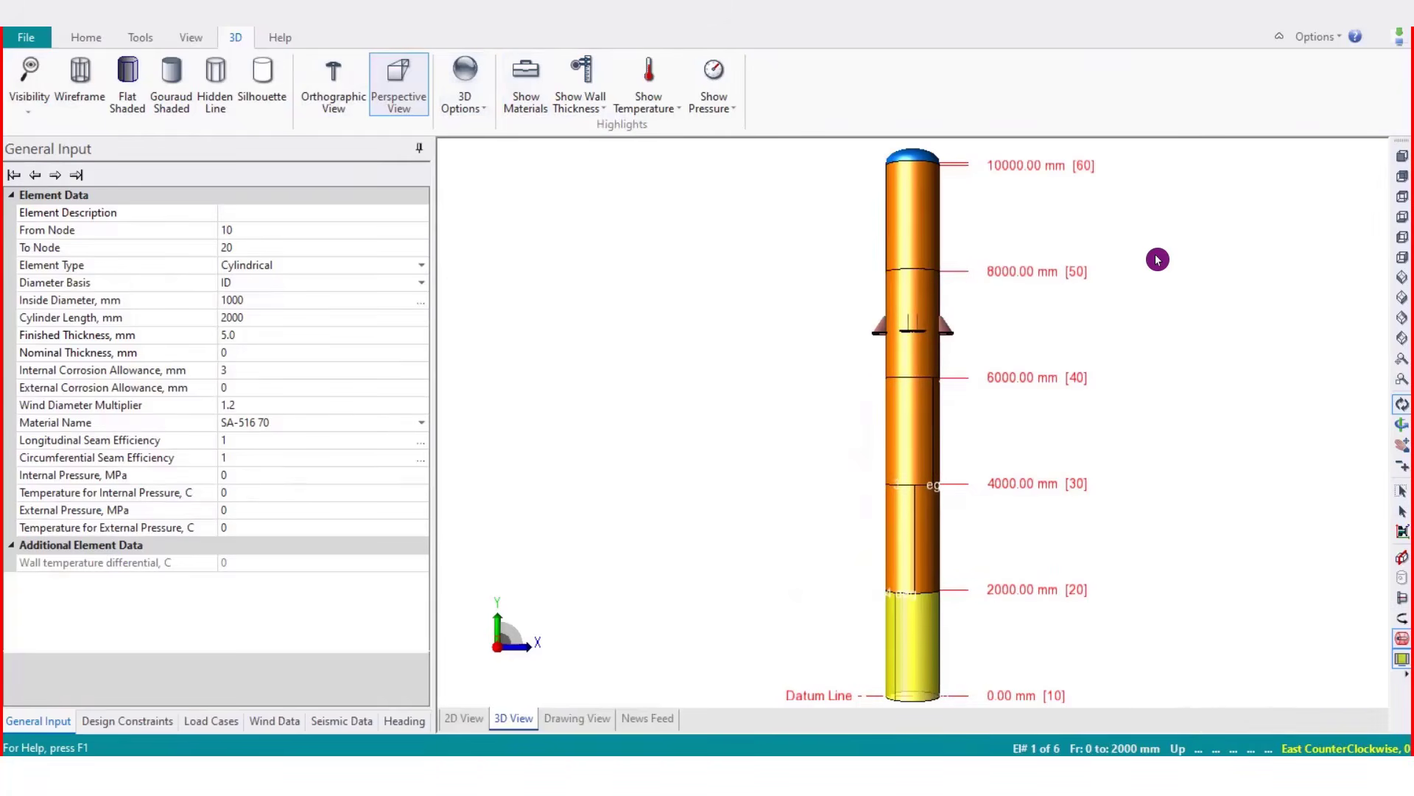
Open the plot properties through the 3D view's context menu options, closing the panel each time
right_click(1215, 251)
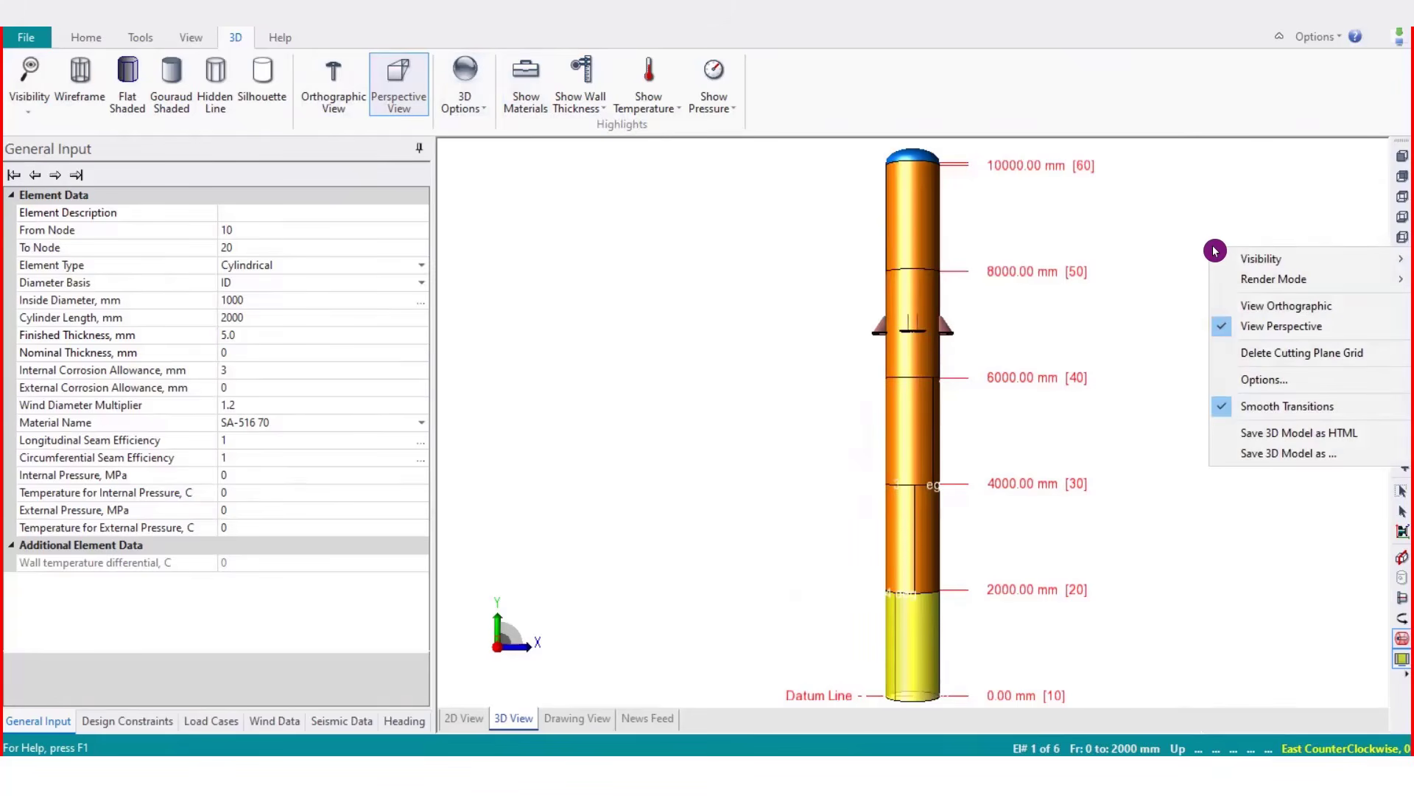
mouse_move(1236, 257)
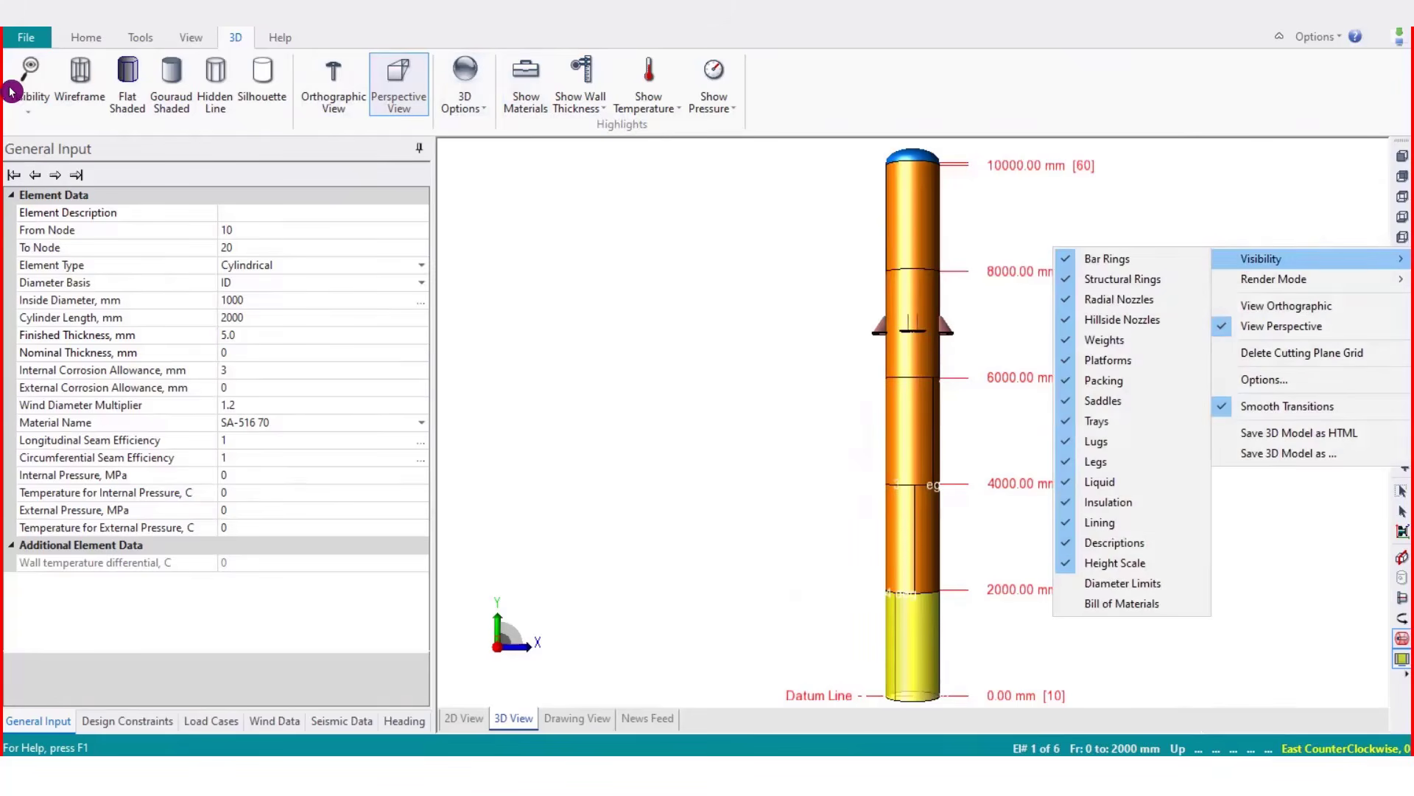
click(1276, 264)
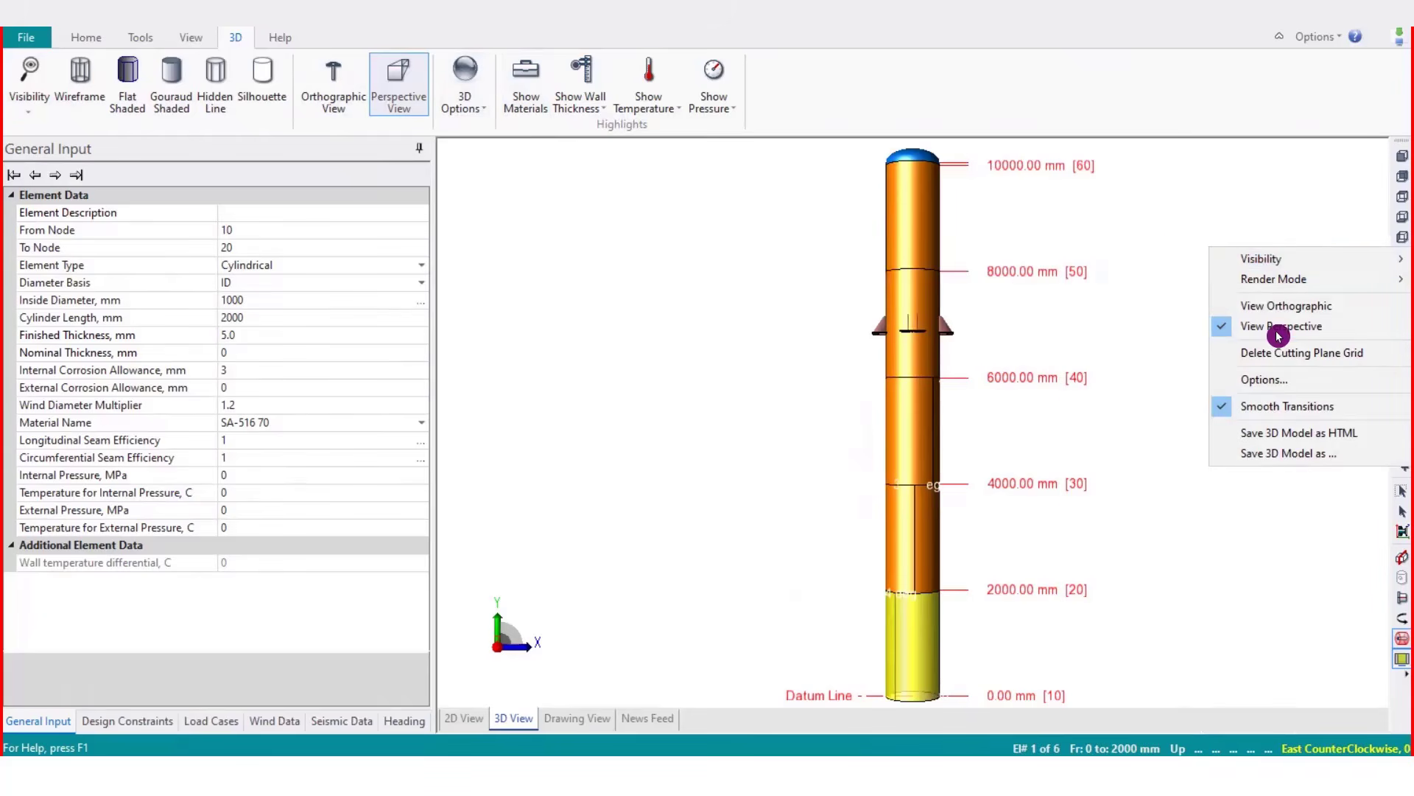
click(1289, 380)
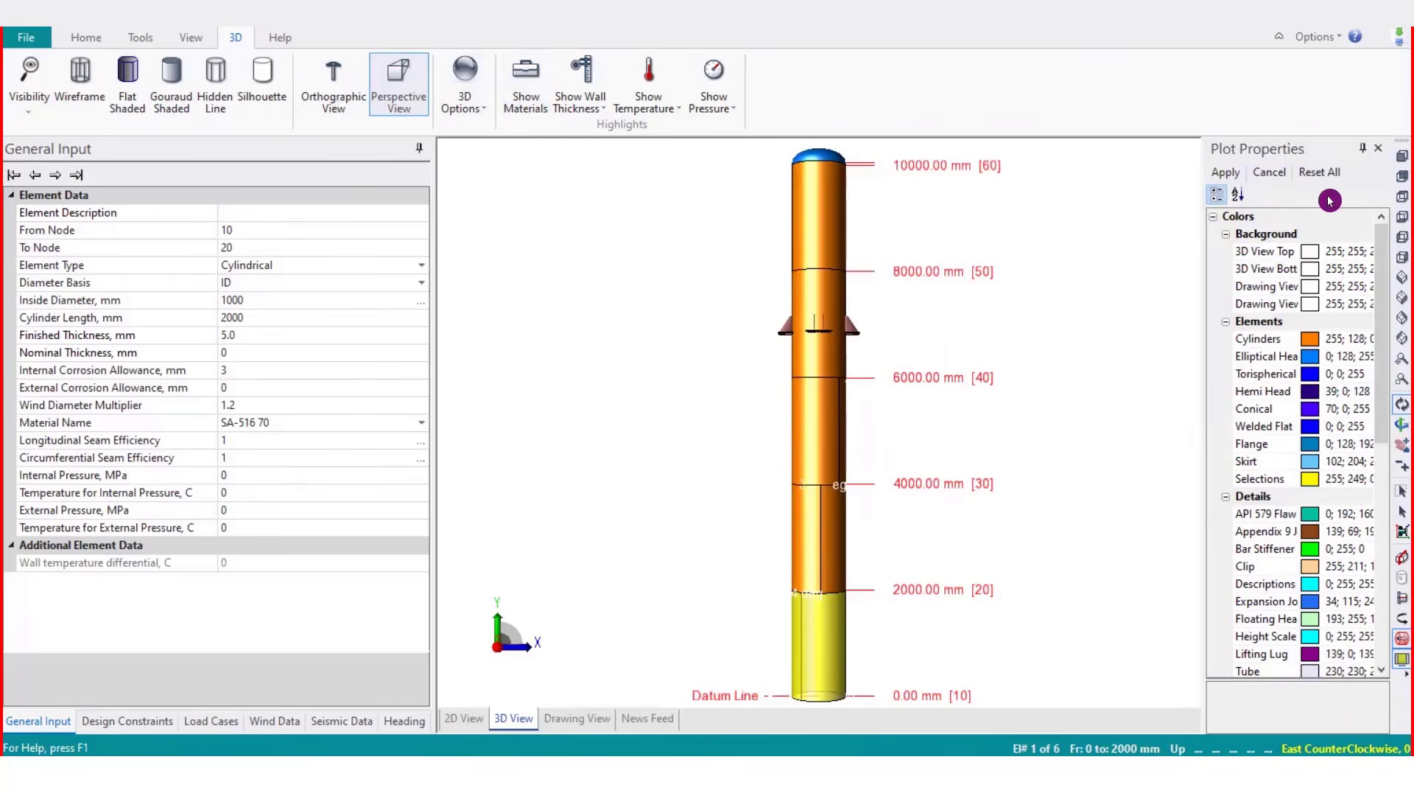
click(1386, 150)
right_click(1211, 199)
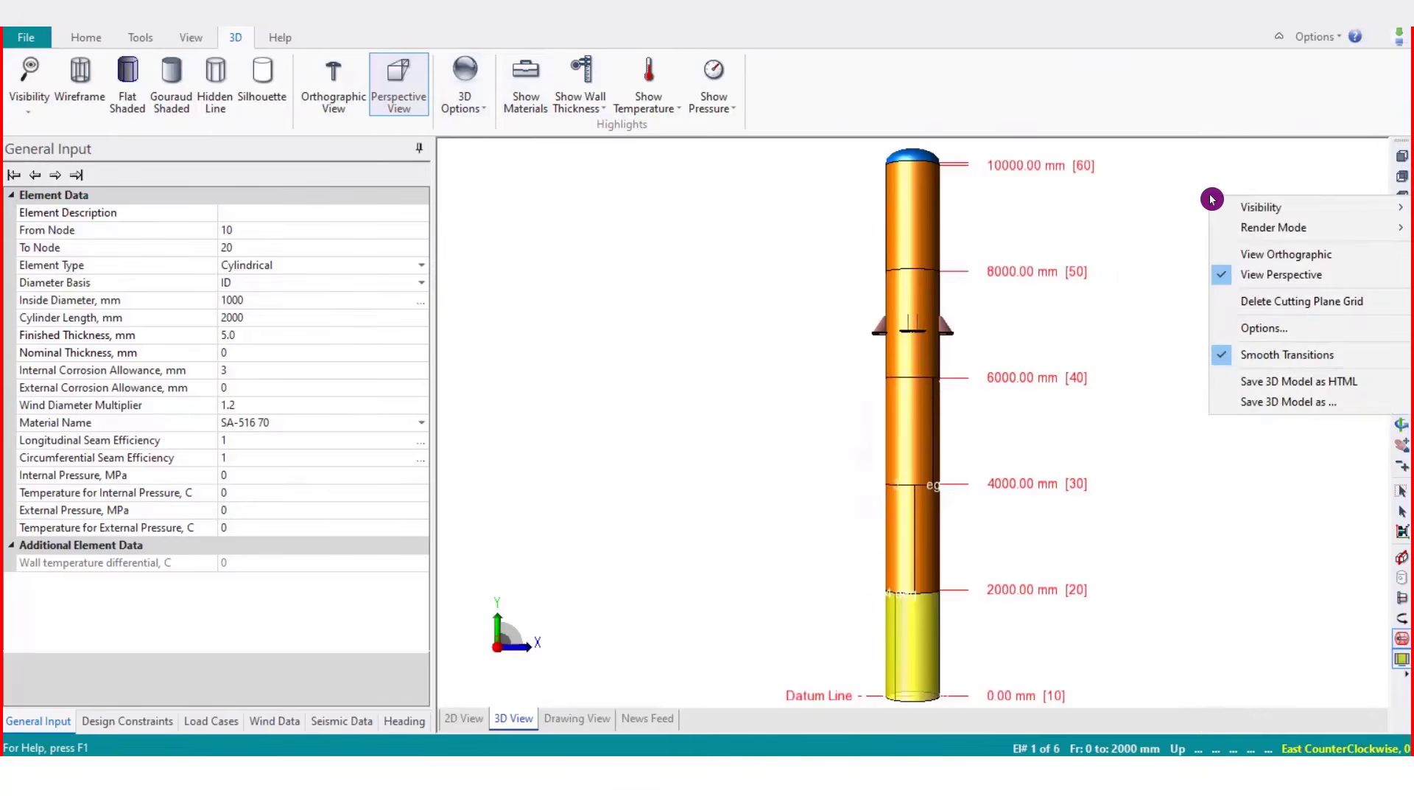
click(1263, 328)
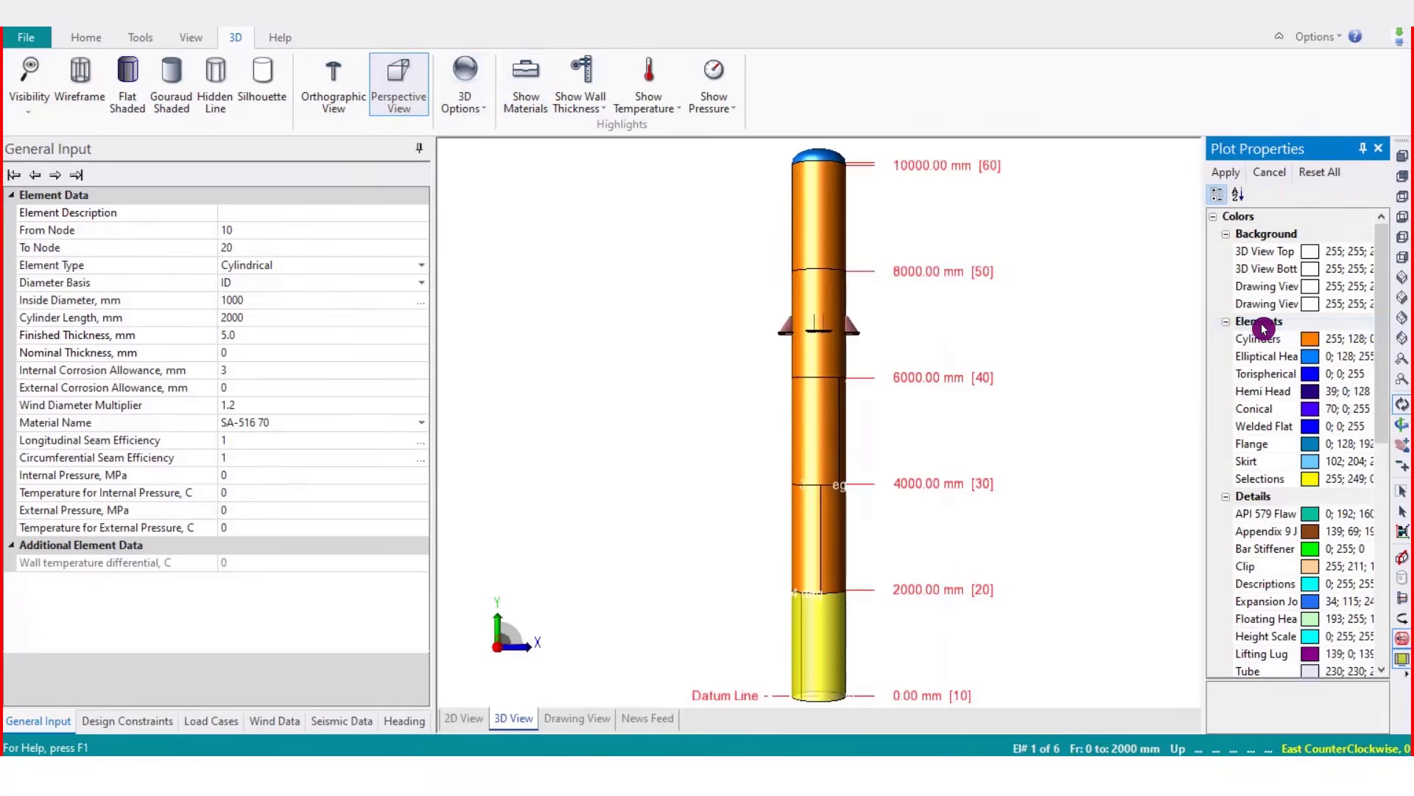
click(1378, 149)
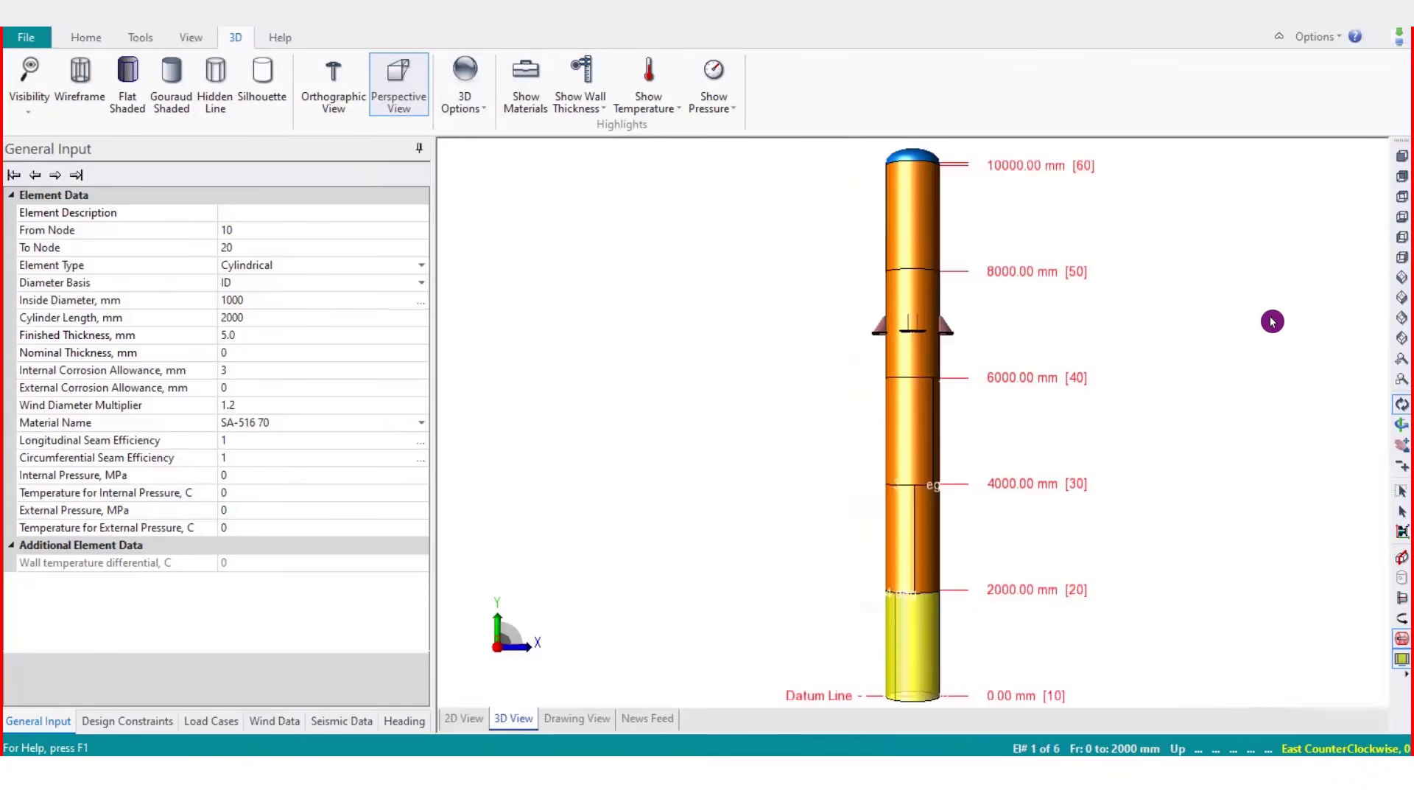
Open the plot properties from the context menu and undock the panel as a floating window over the 3D view
right_click(1224, 241)
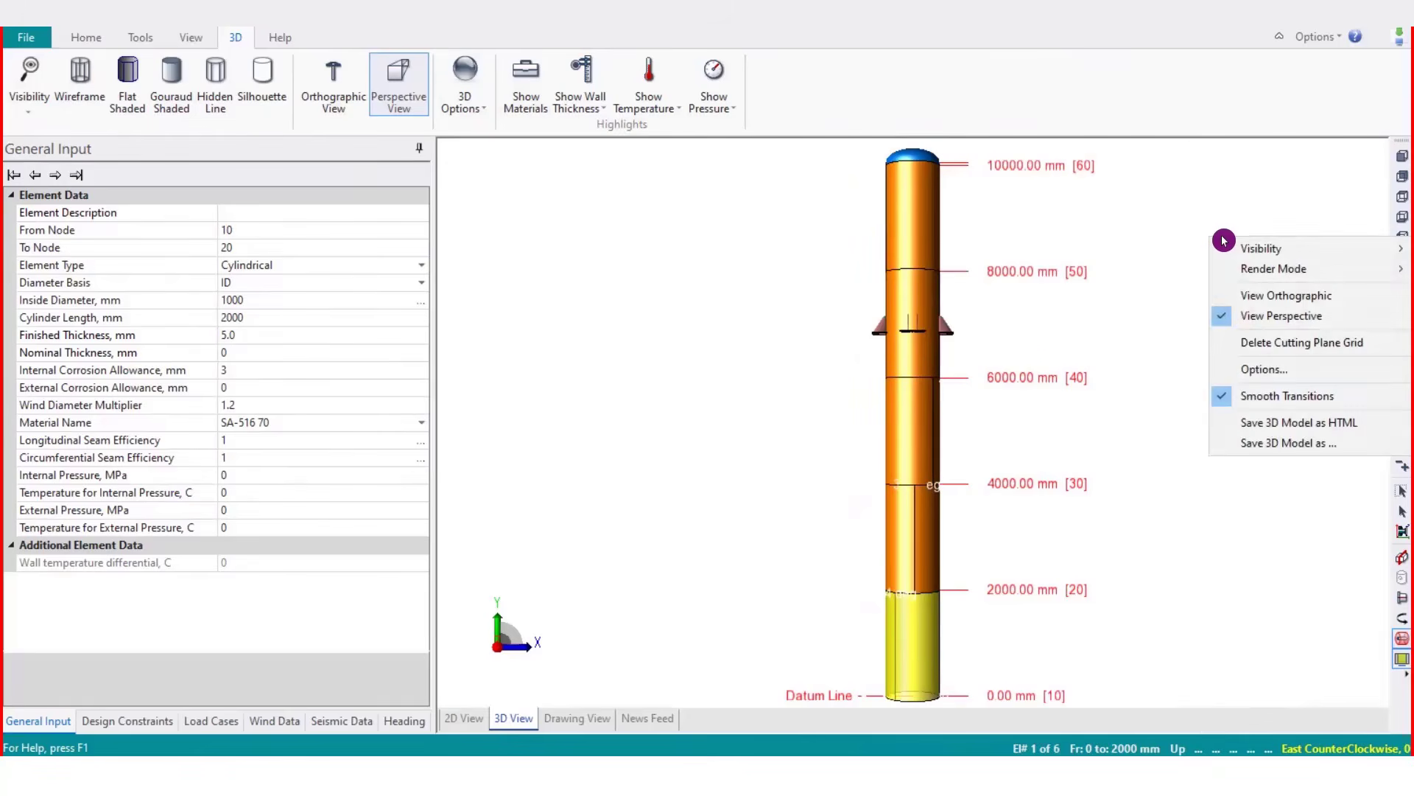
click(1235, 368)
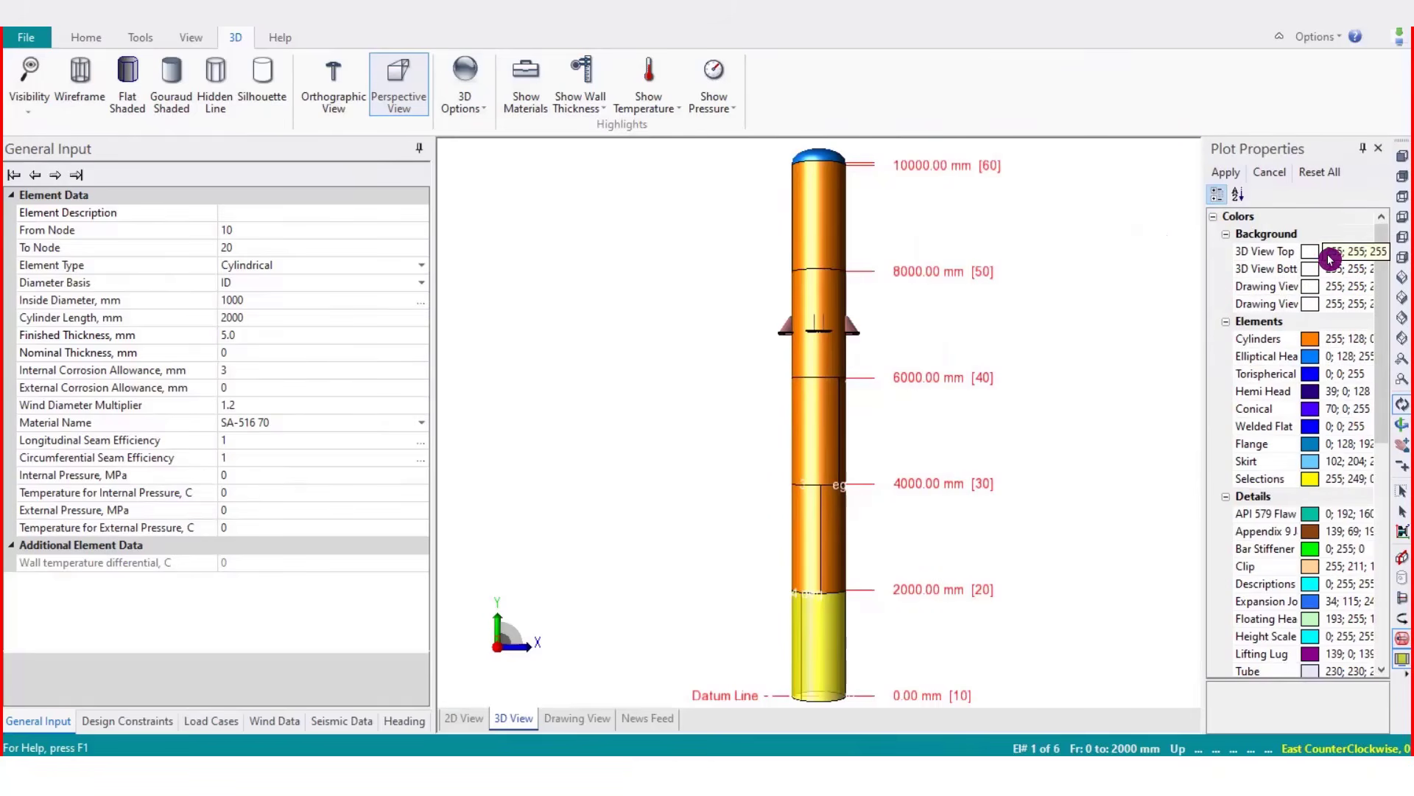
drag(1301, 158, 1146, 162)
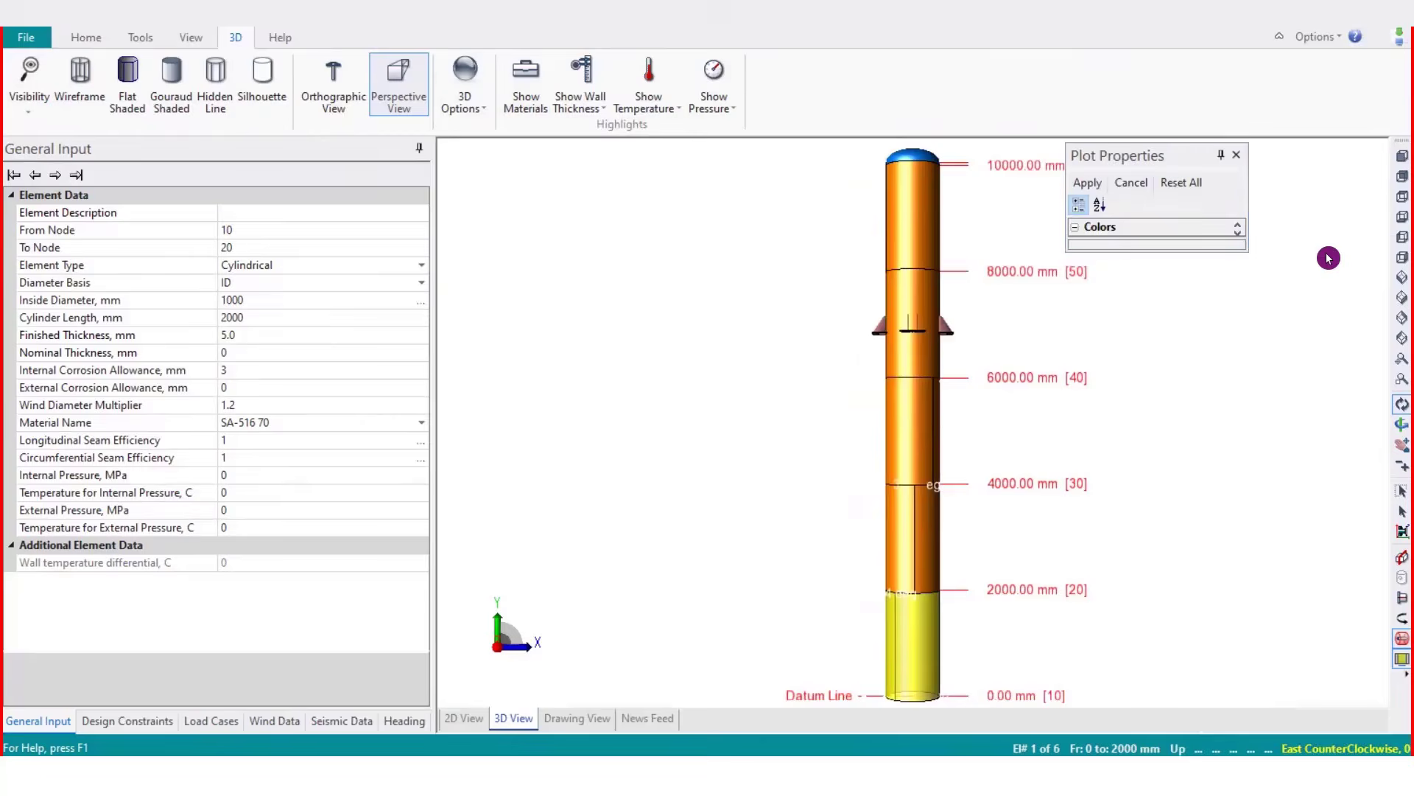
click(1244, 160)
right_click(1244, 164)
mouse_move(1254, 166)
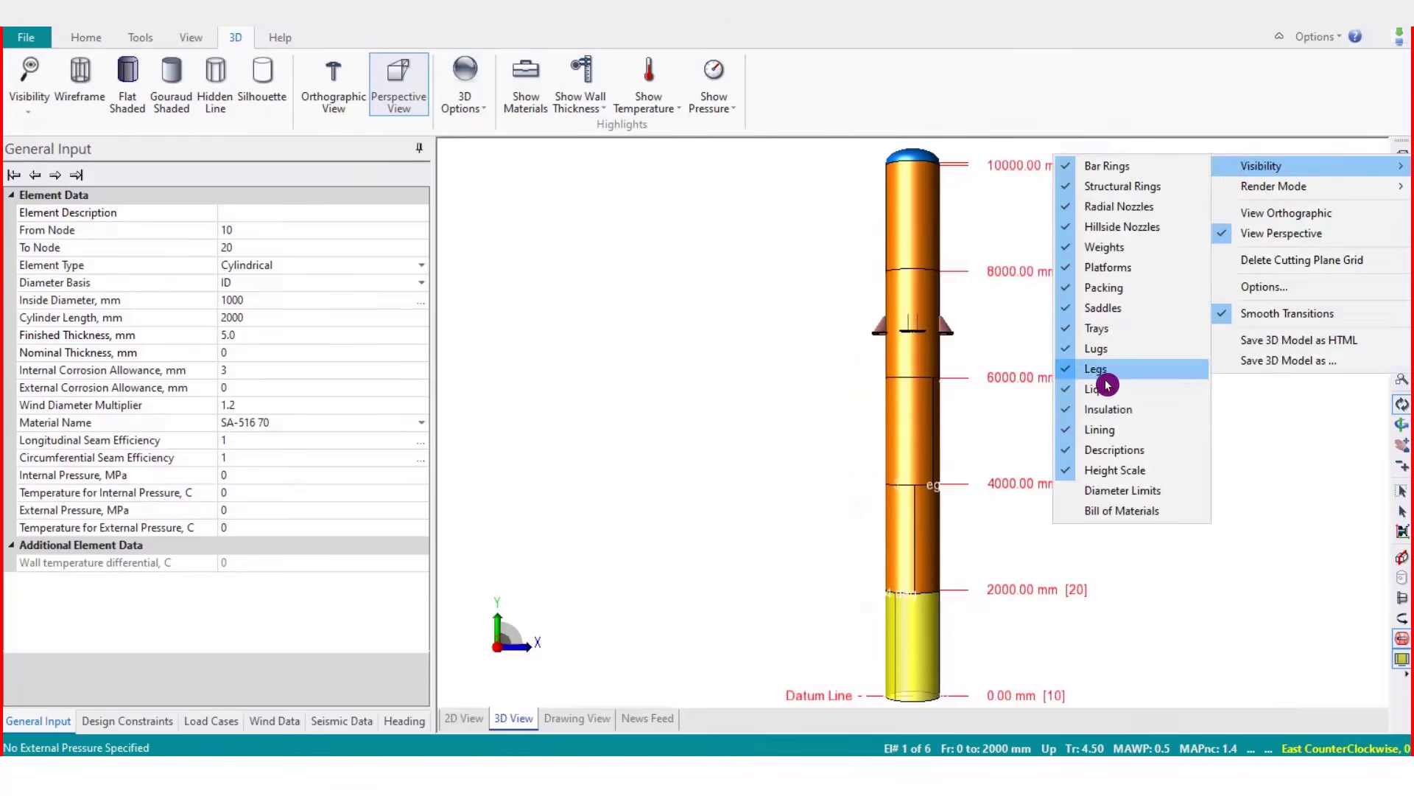
click(1264, 287)
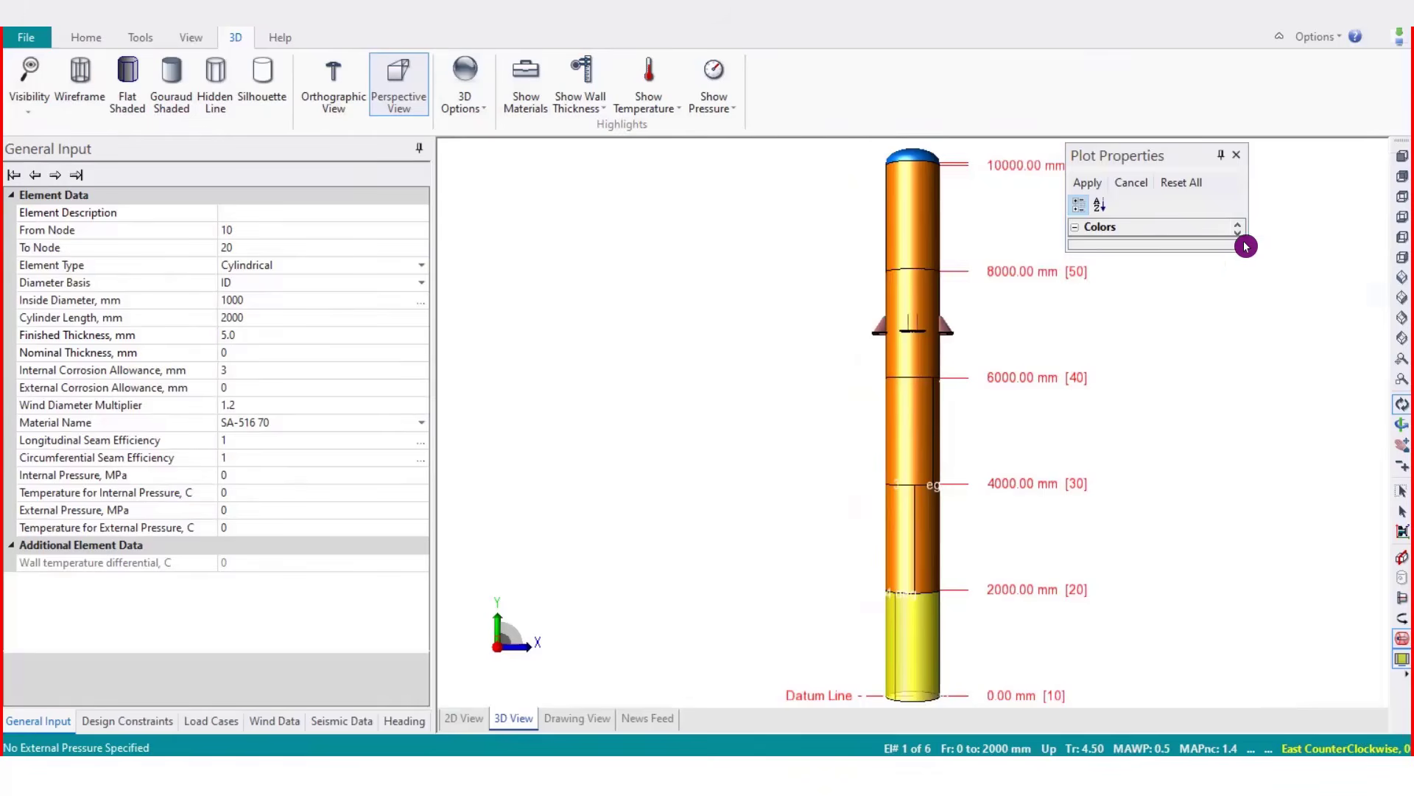
click(1238, 232)
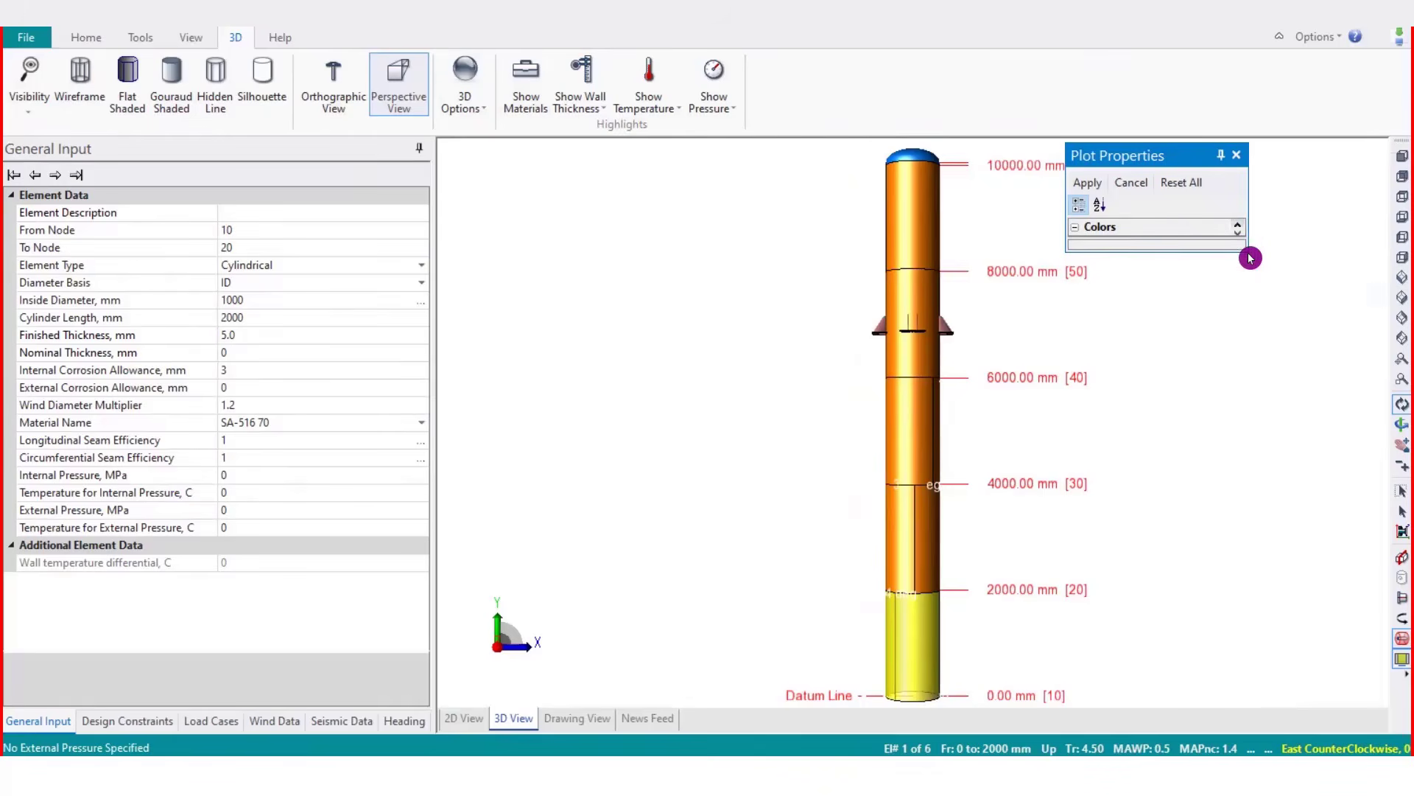
Enlarge the floating plot properties panel so the full colors list is shown
click(1249, 254)
click(1246, 250)
click(1250, 260)
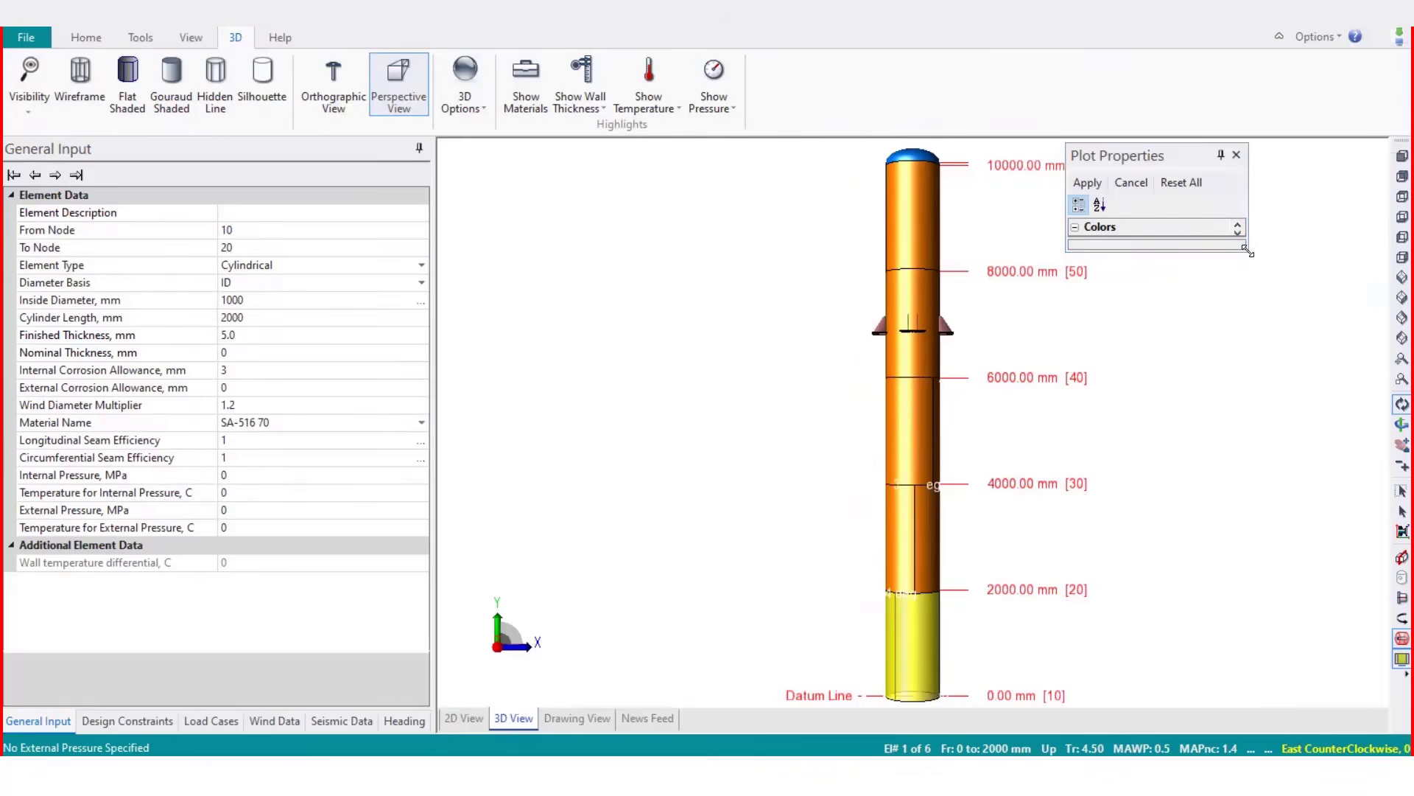
drag(1247, 252, 1373, 646)
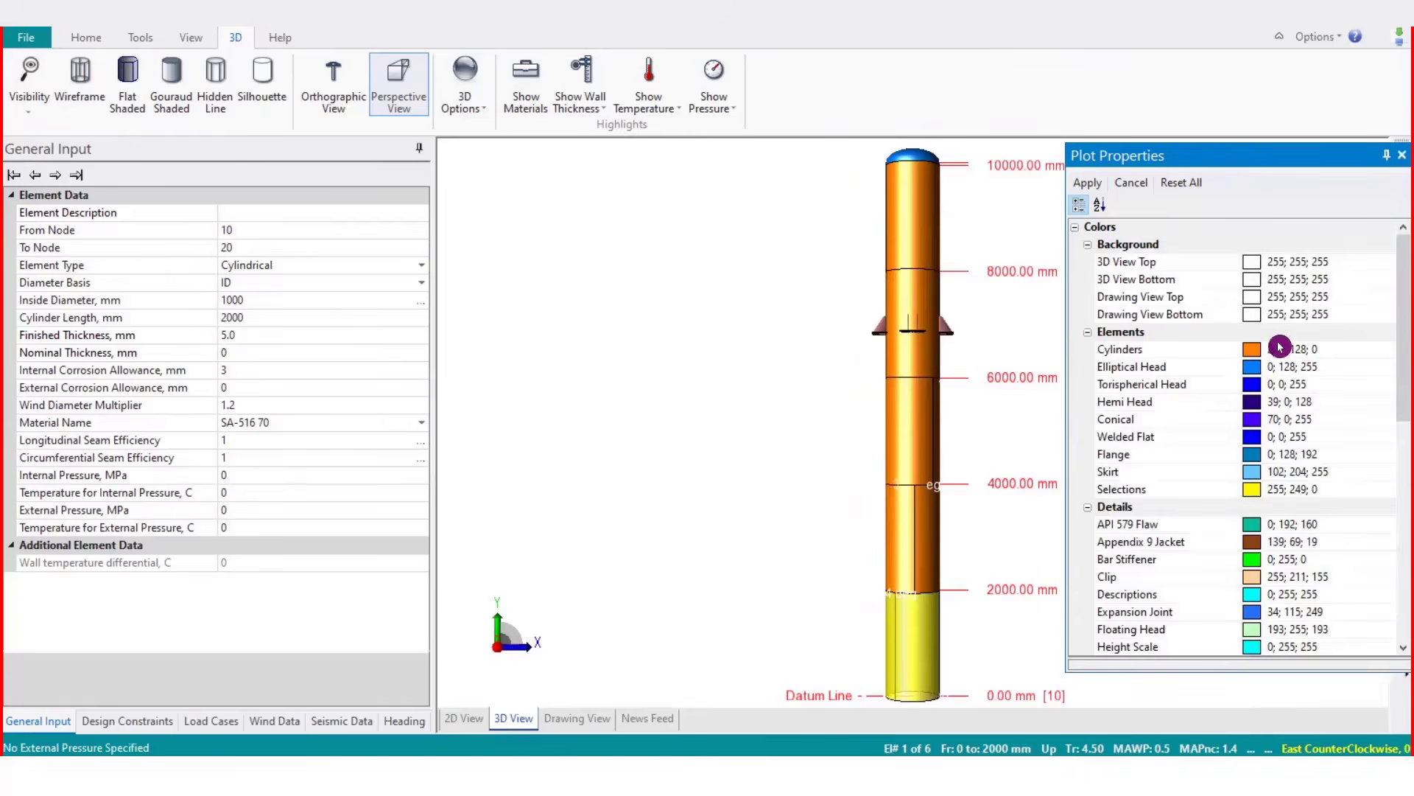
Set the 3D view top background color to 0; 128; 192 from the standard color palette
click(1254, 269)
click(1386, 265)
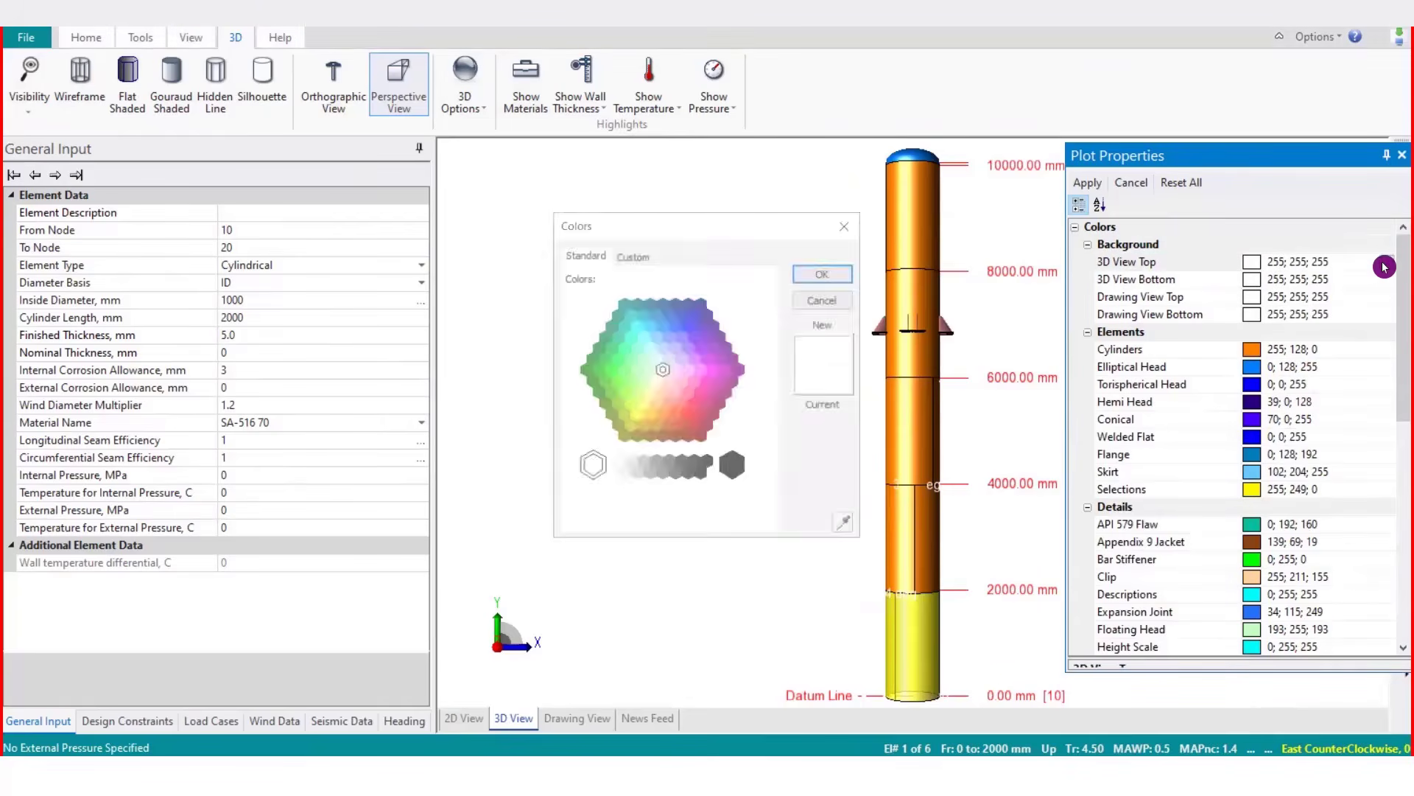
click(659, 320)
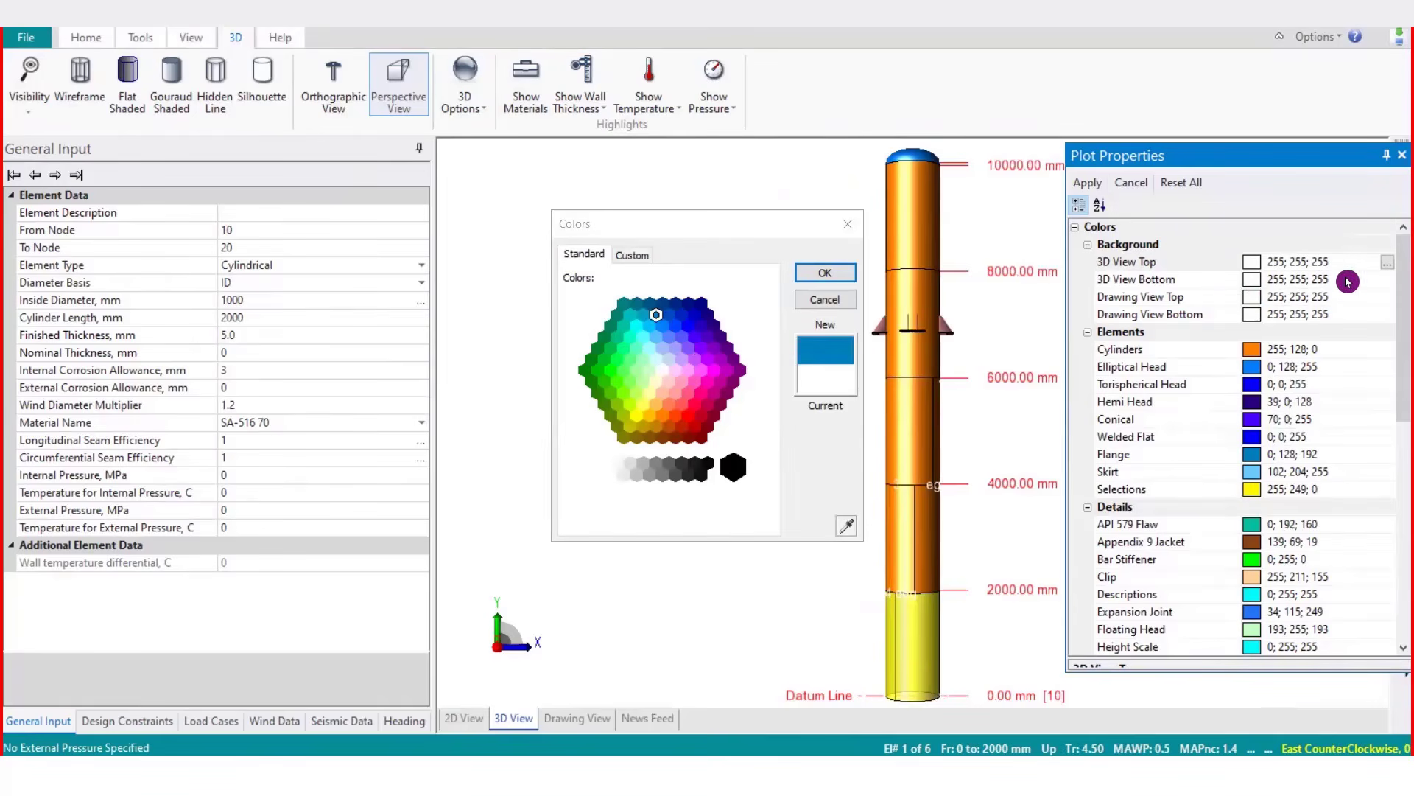
click(824, 273)
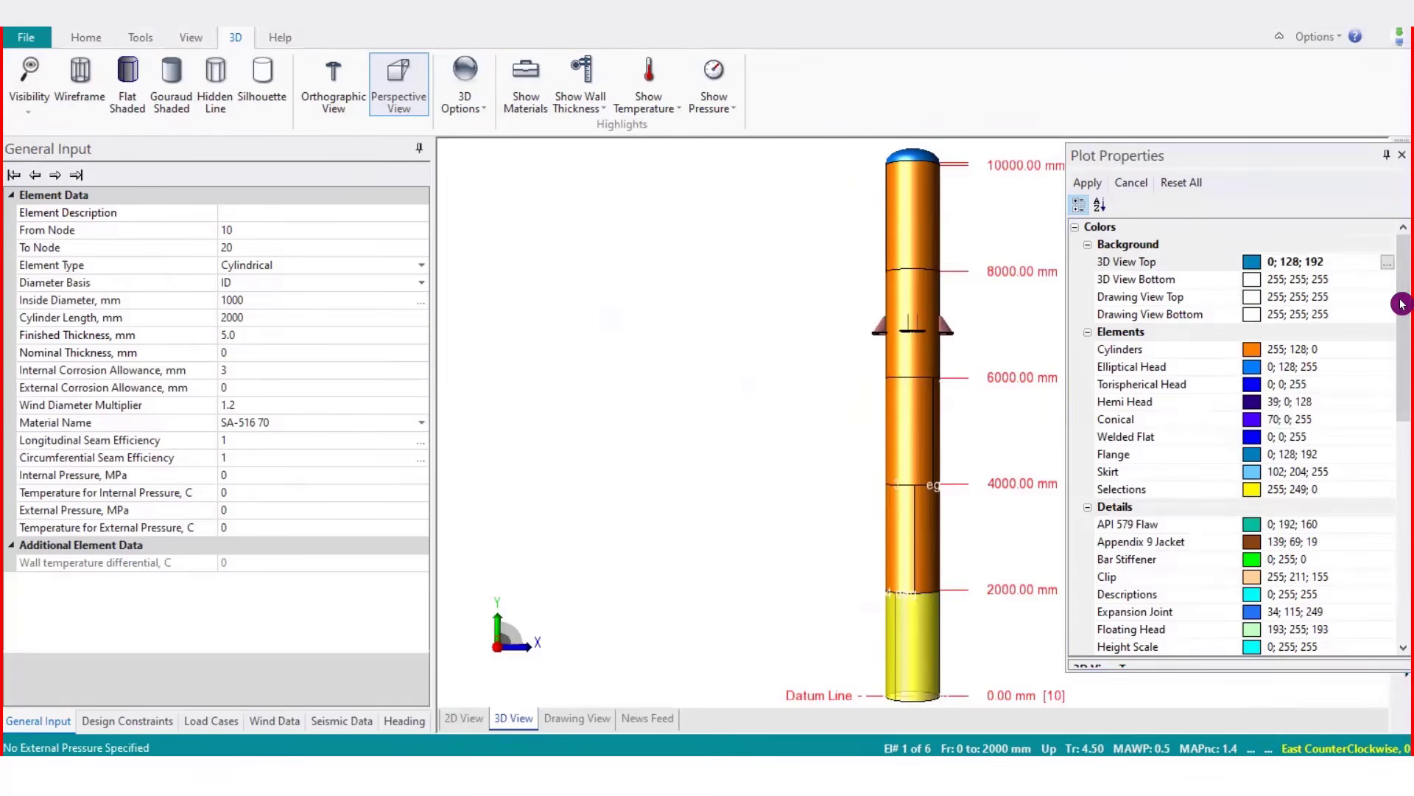
Set the 3D view bottom background color to 0; 192; 255 and apply the plot property changes
click(1376, 282)
click(1387, 281)
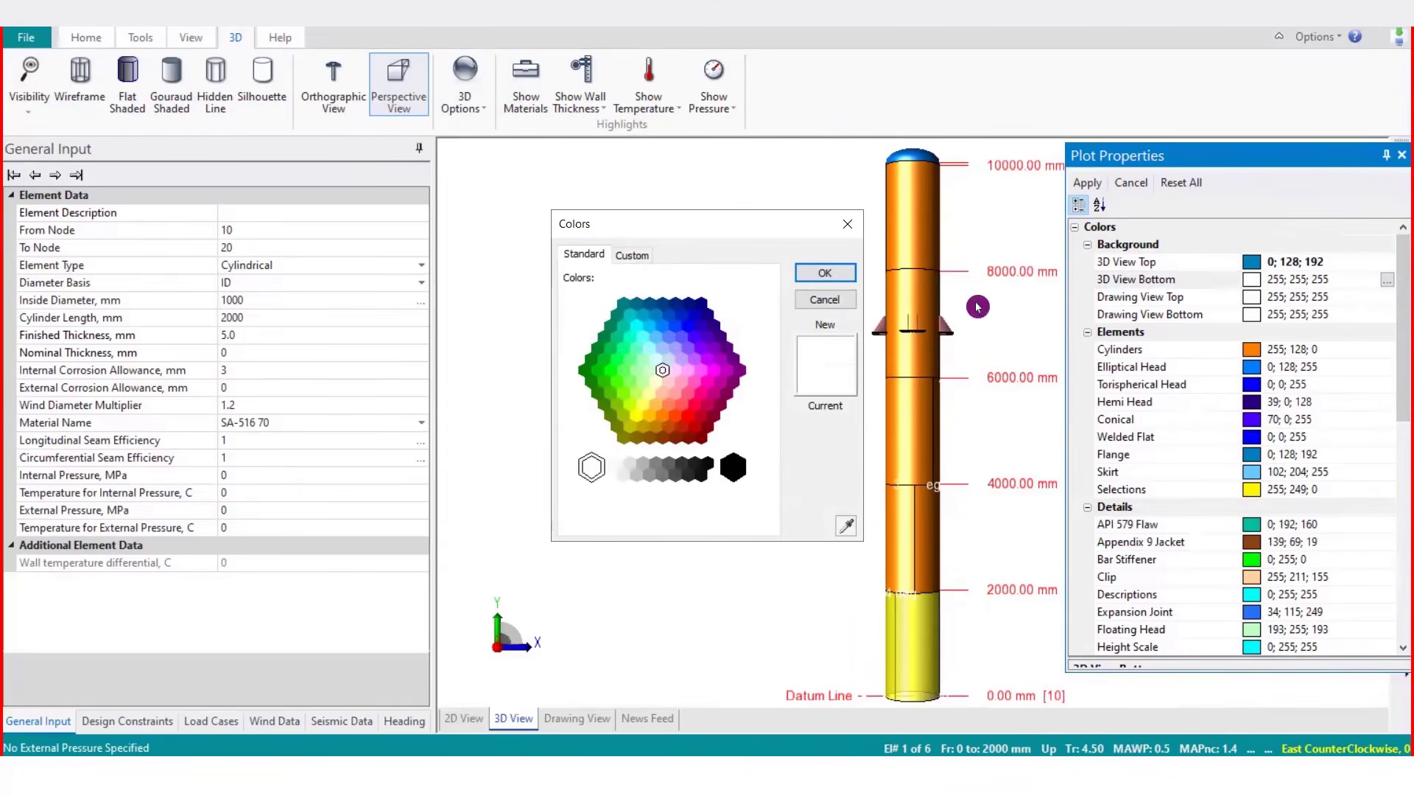
click(632, 254)
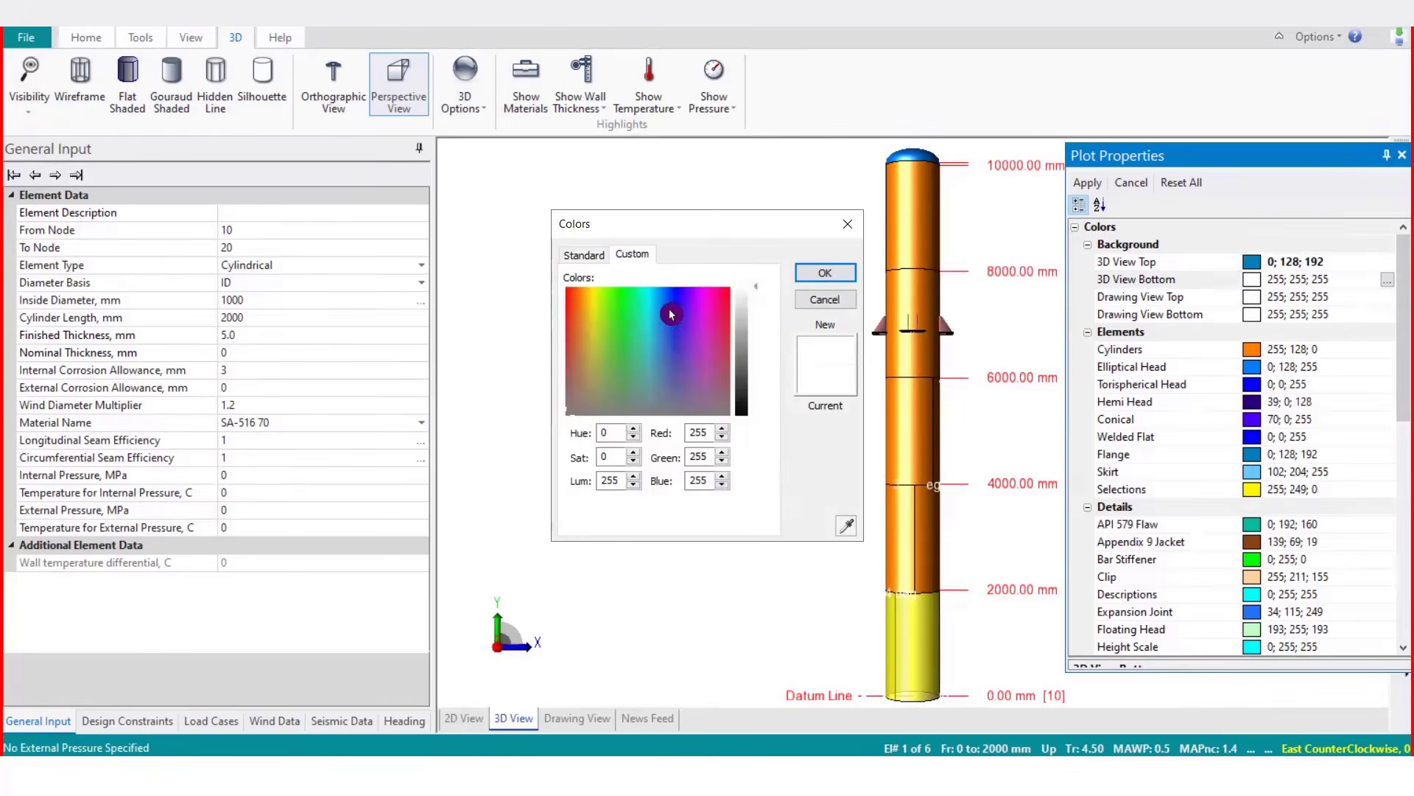
click(584, 254)
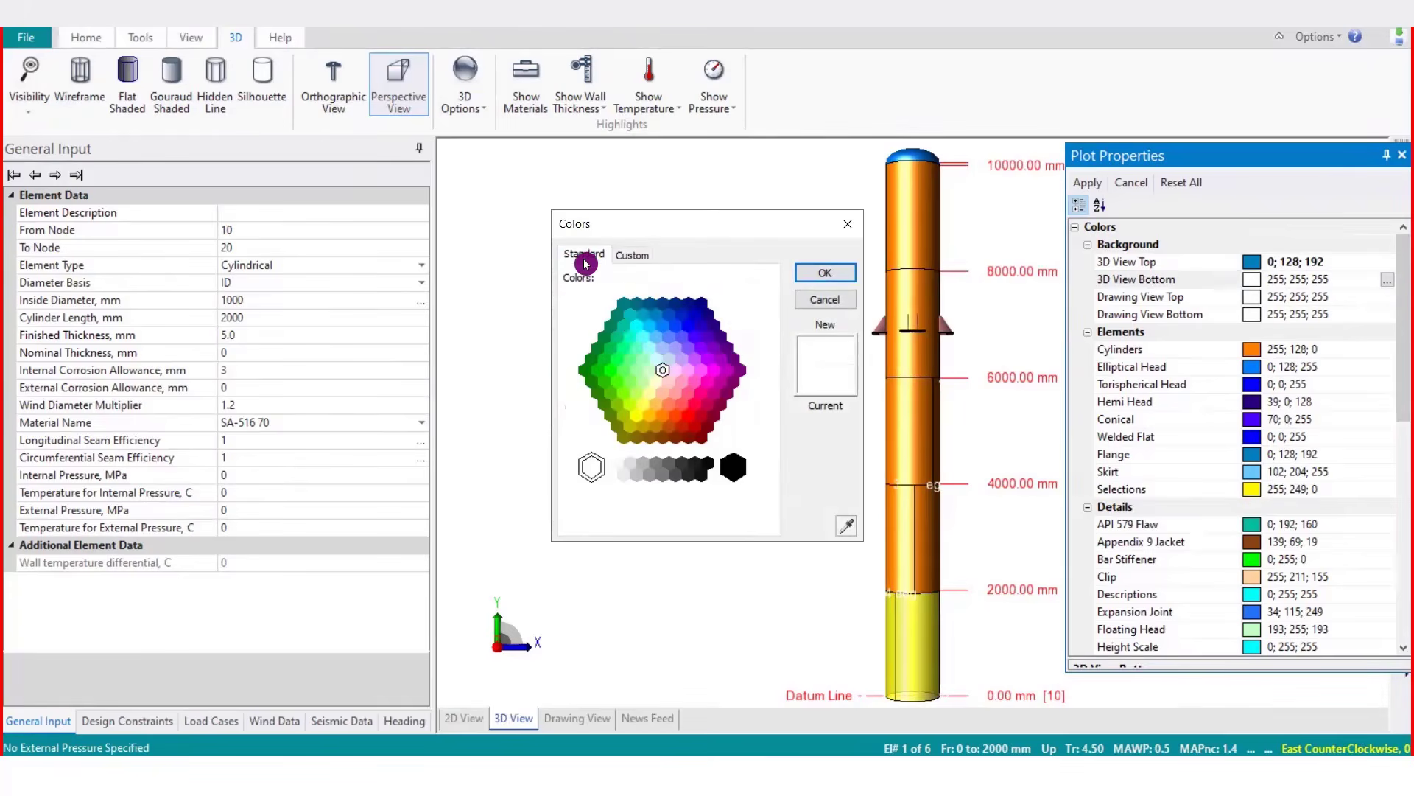
click(660, 327)
click(824, 273)
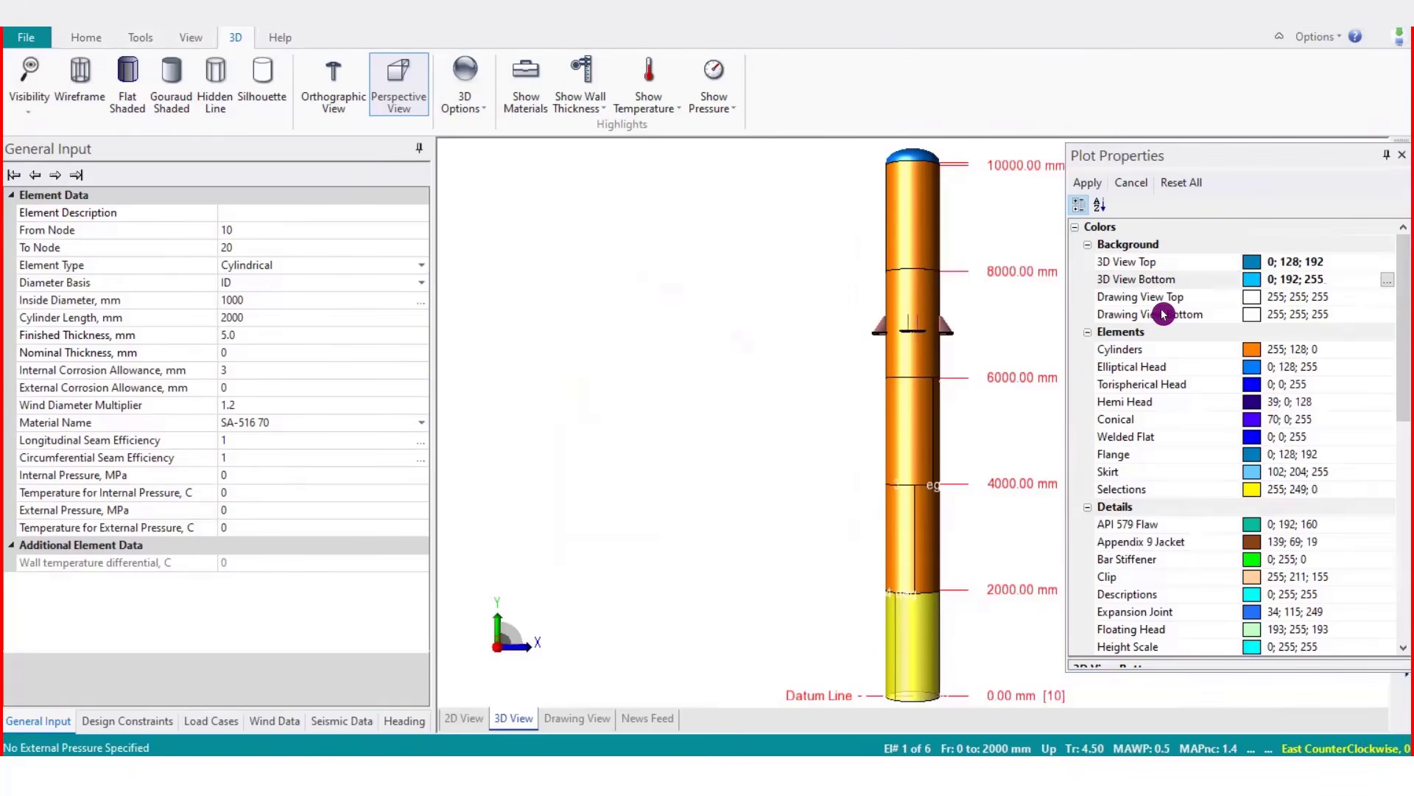
click(1087, 182)
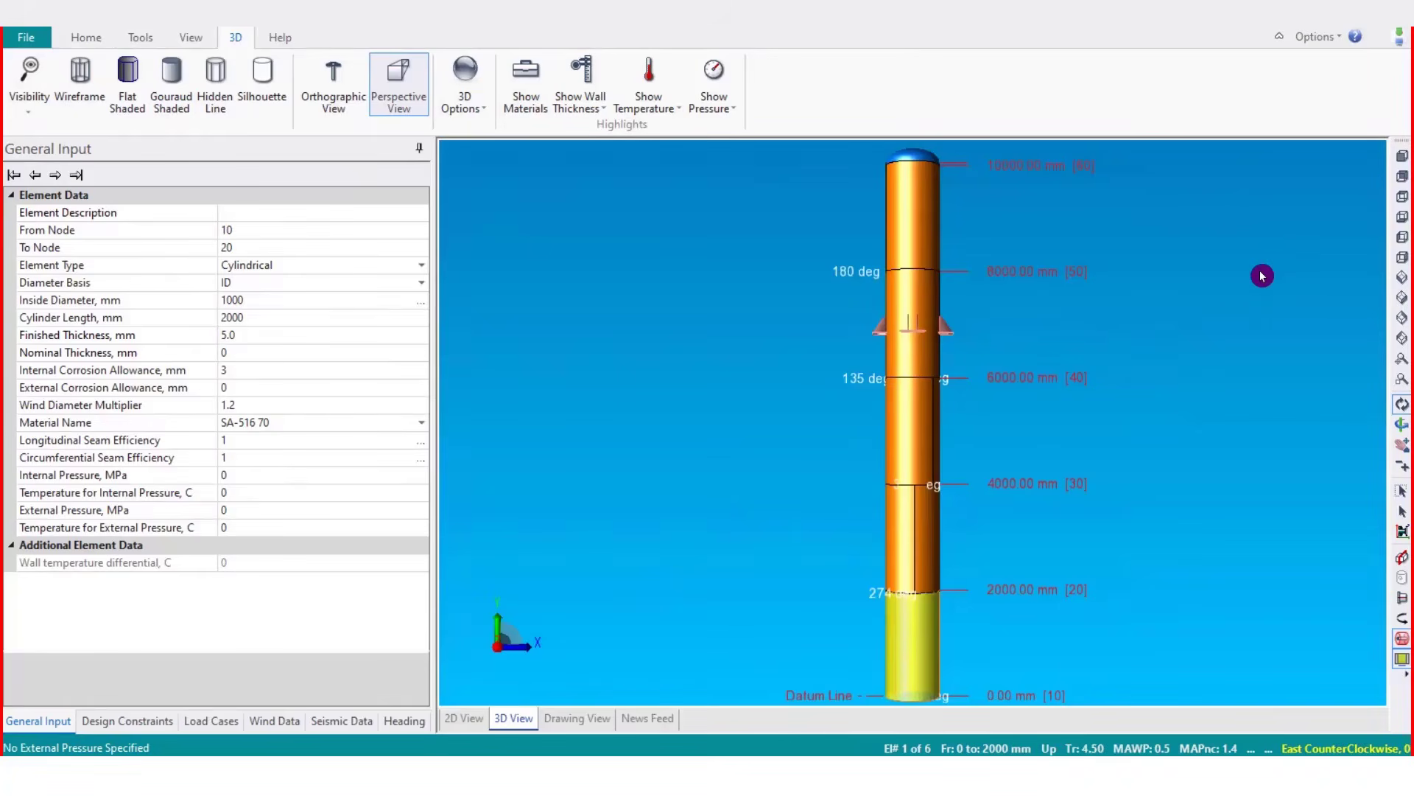
Reopen the plot properties from the 3D view's context menu and set the 3D view top color to 255; 255; 255
right_click(1231, 251)
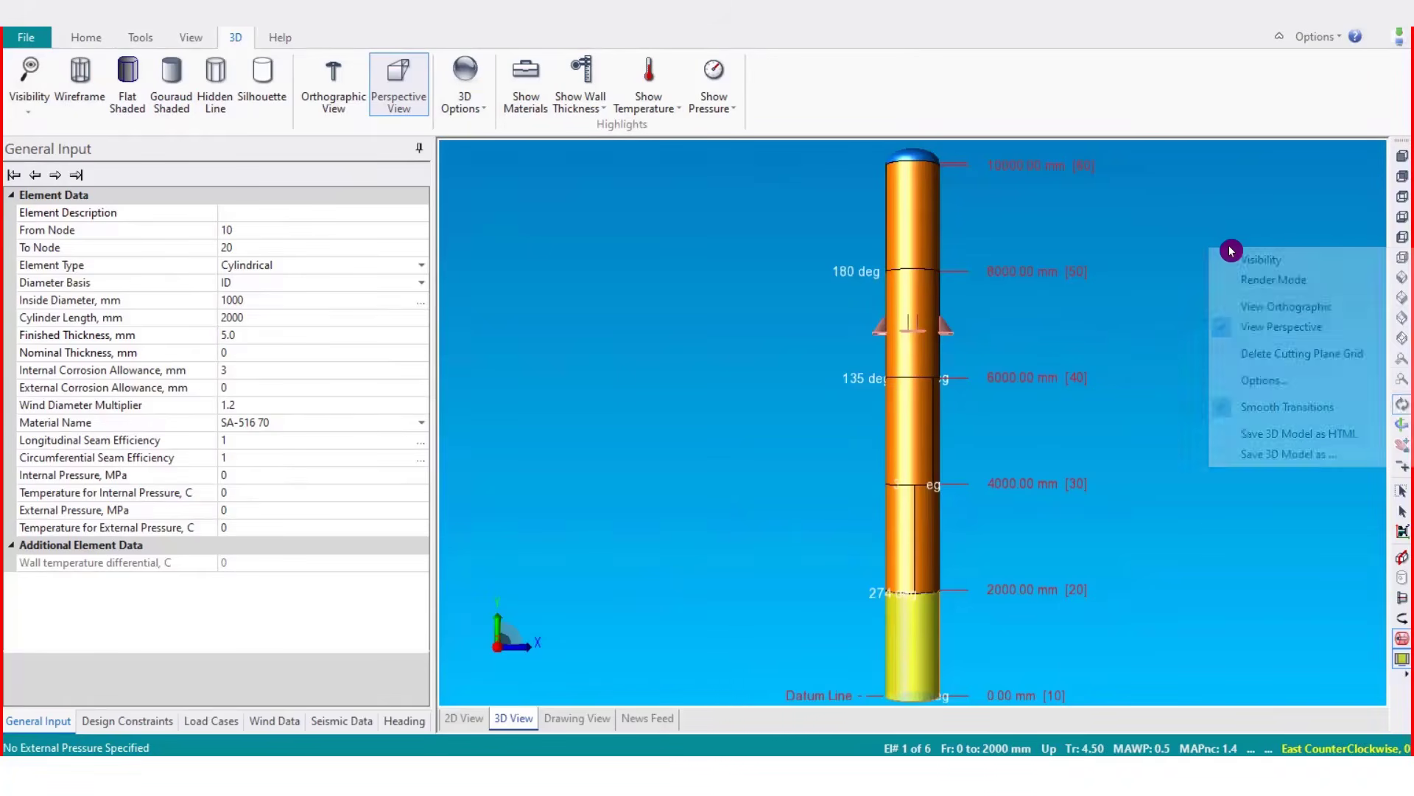
click(1268, 388)
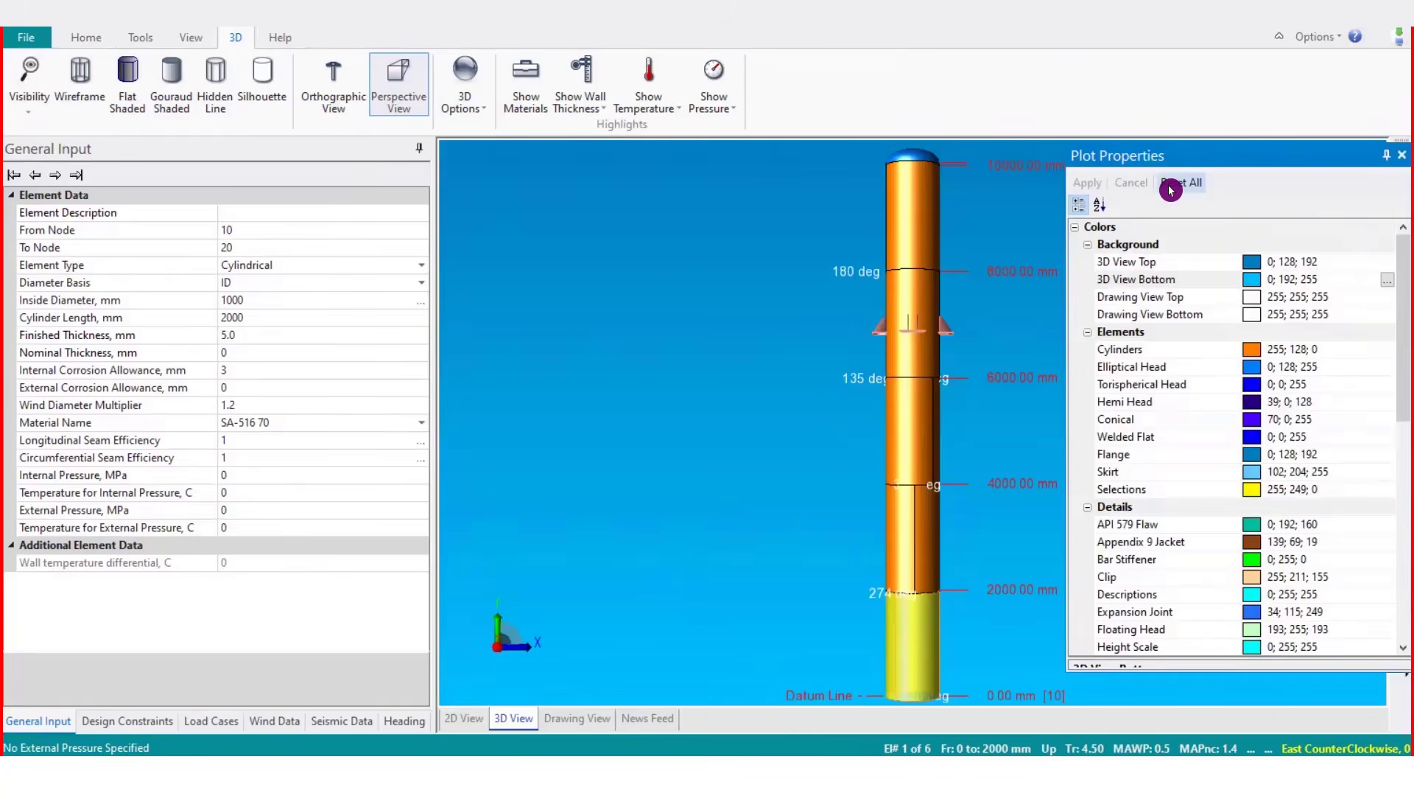
click(1320, 266)
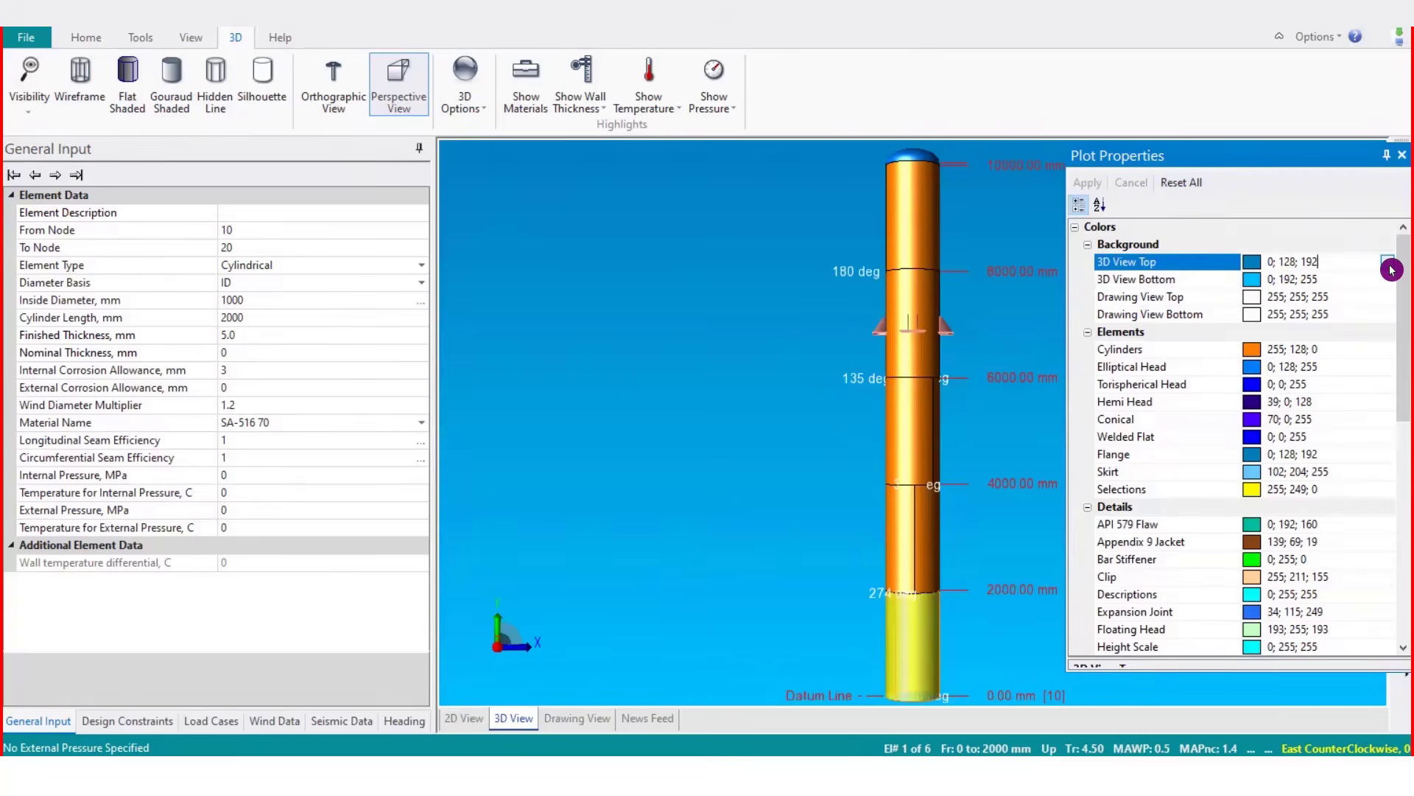
click(1388, 262)
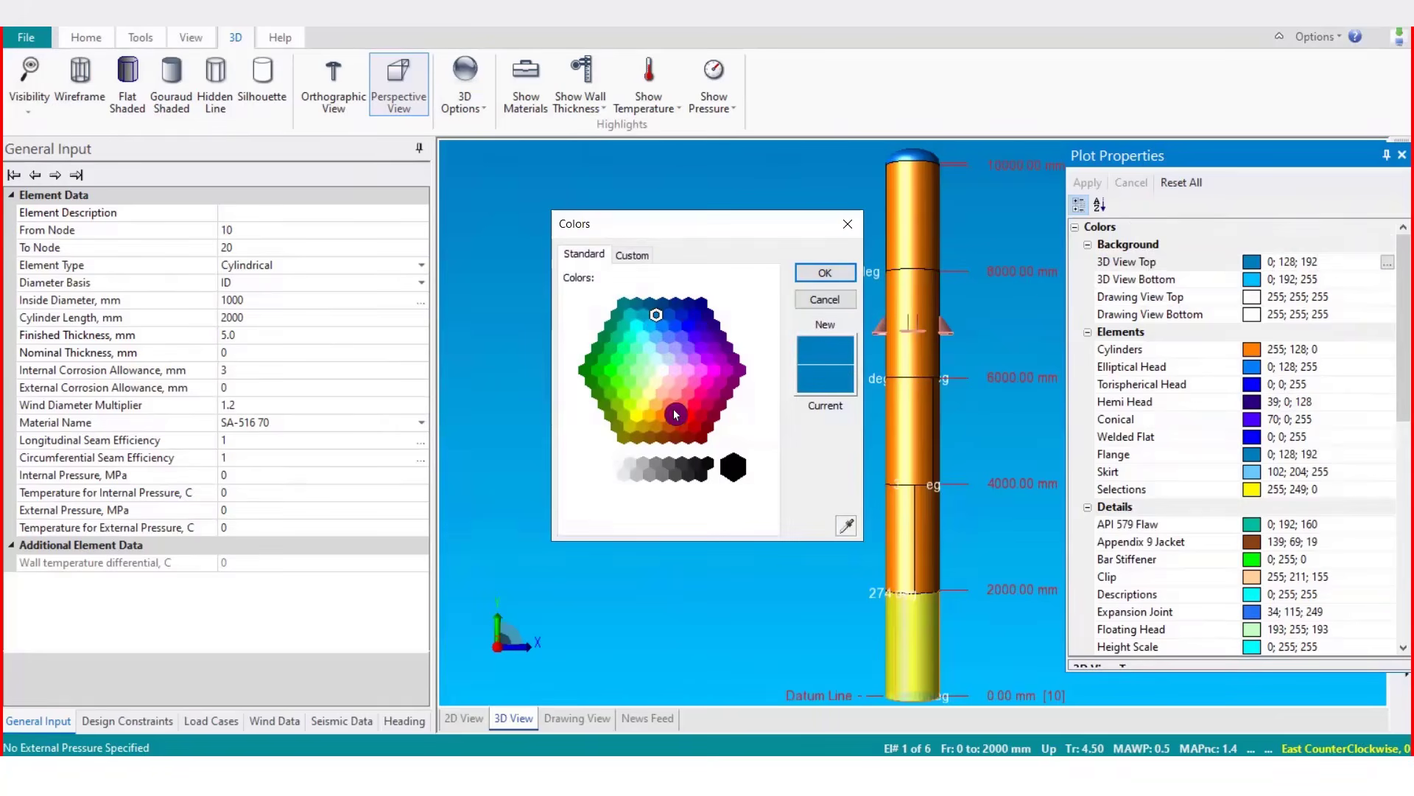
click(667, 378)
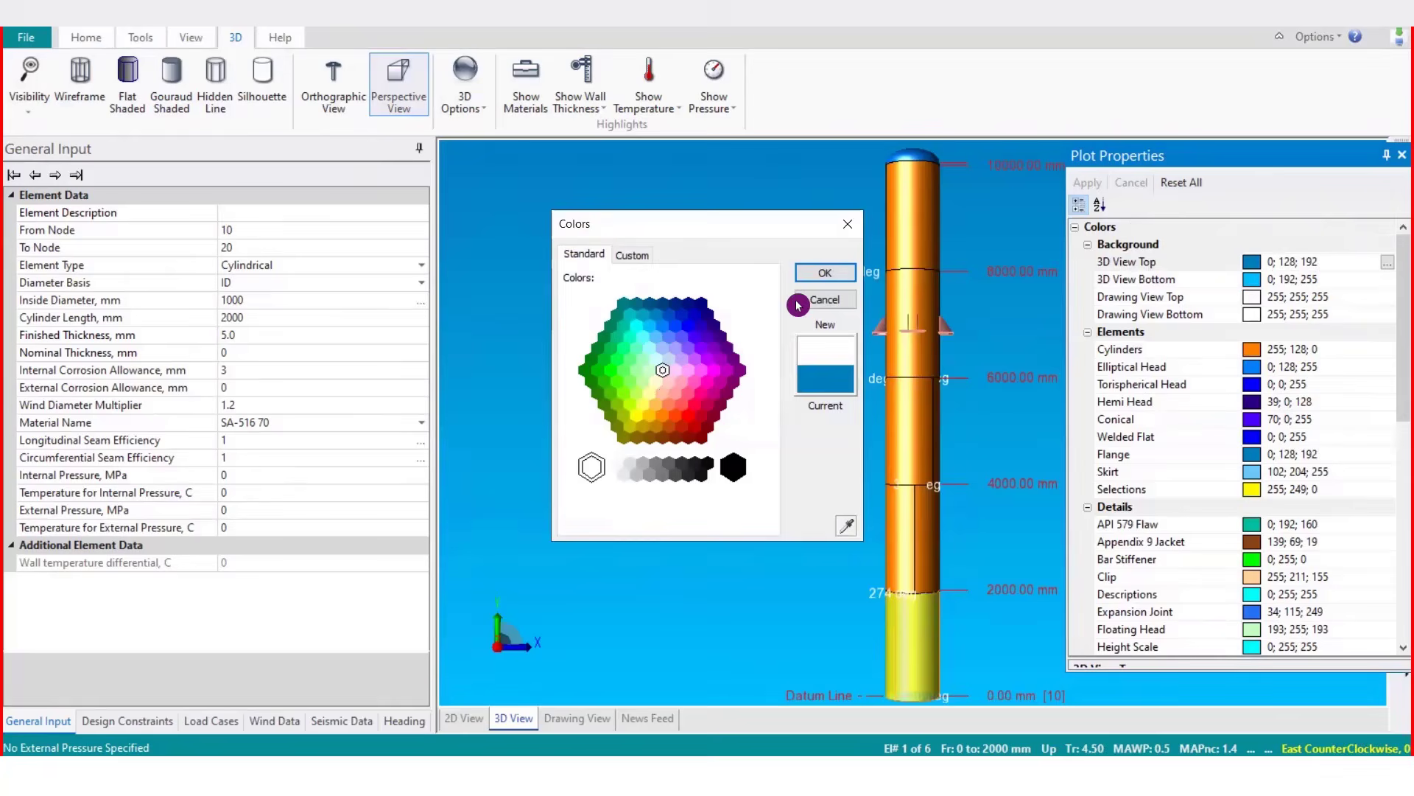
click(825, 272)
Set the 3D view bottom background color back to 255; 255; 255 and apply the changes
click(1365, 281)
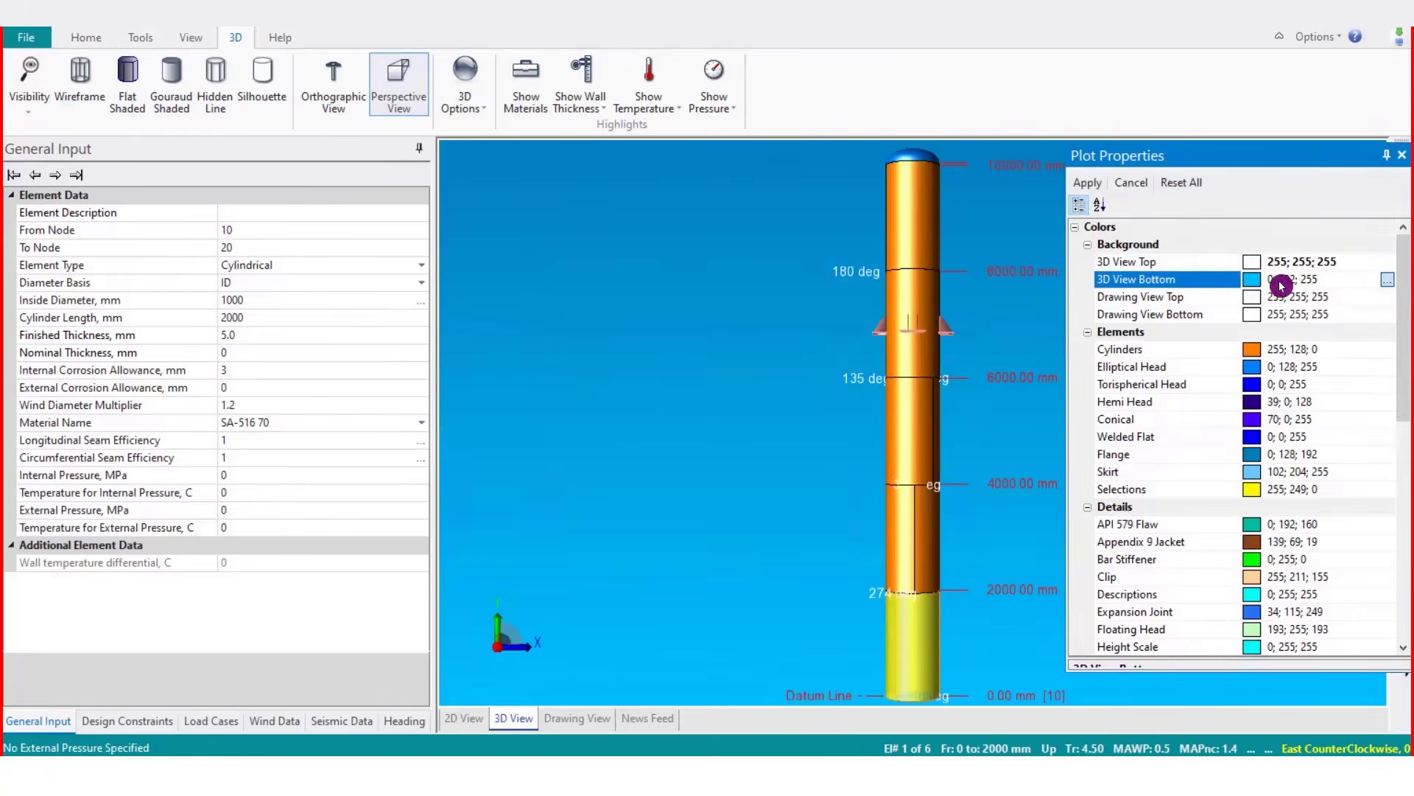
click(1388, 280)
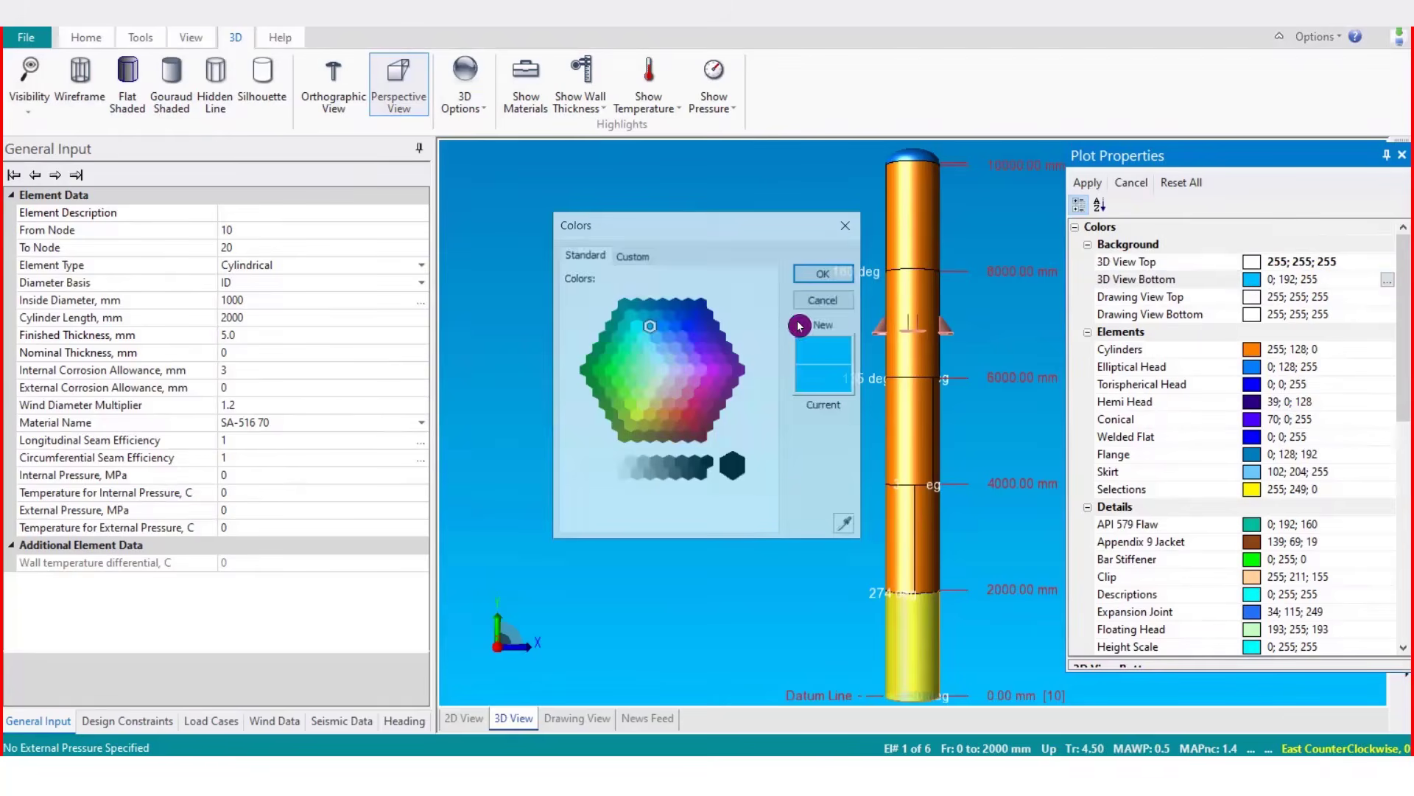
click(669, 377)
click(825, 272)
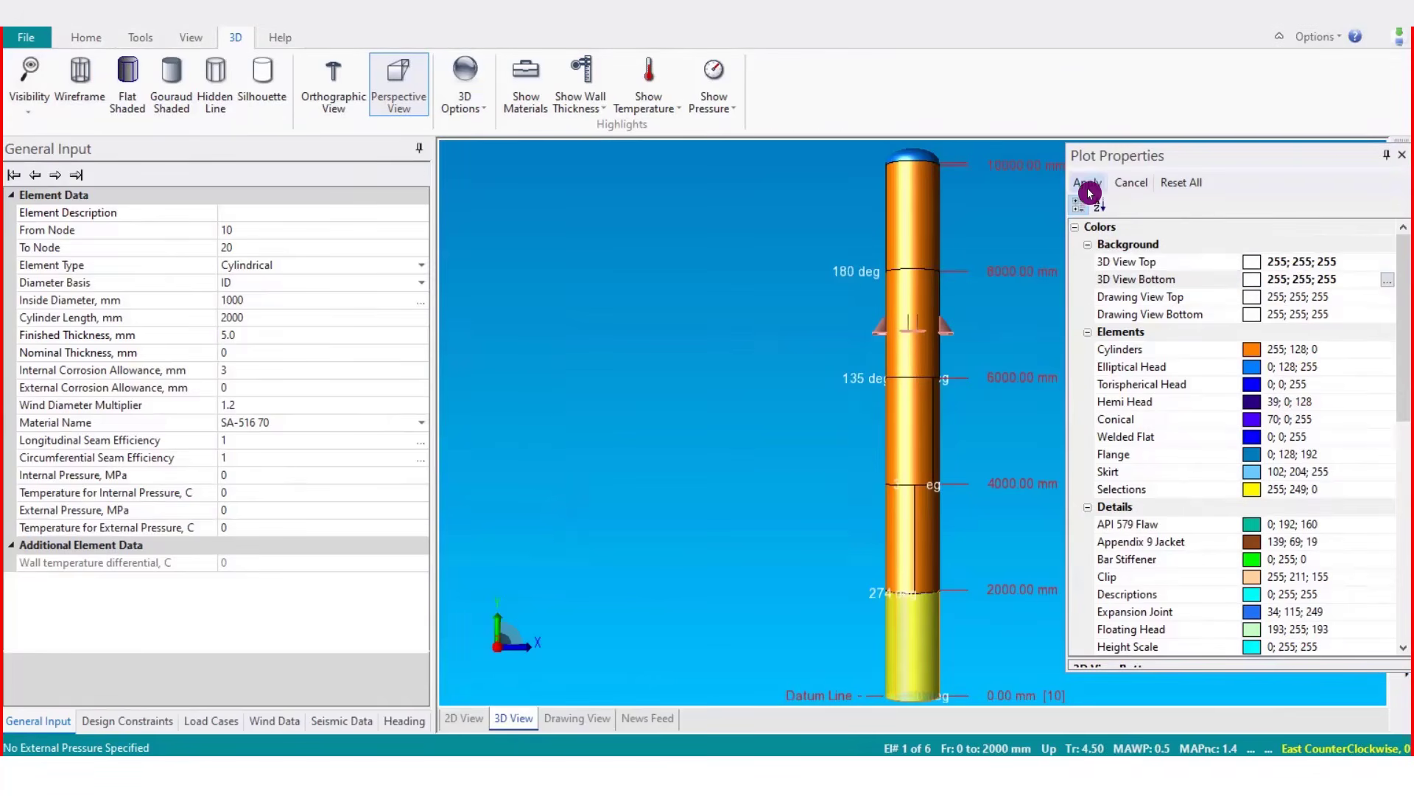
click(1091, 187)
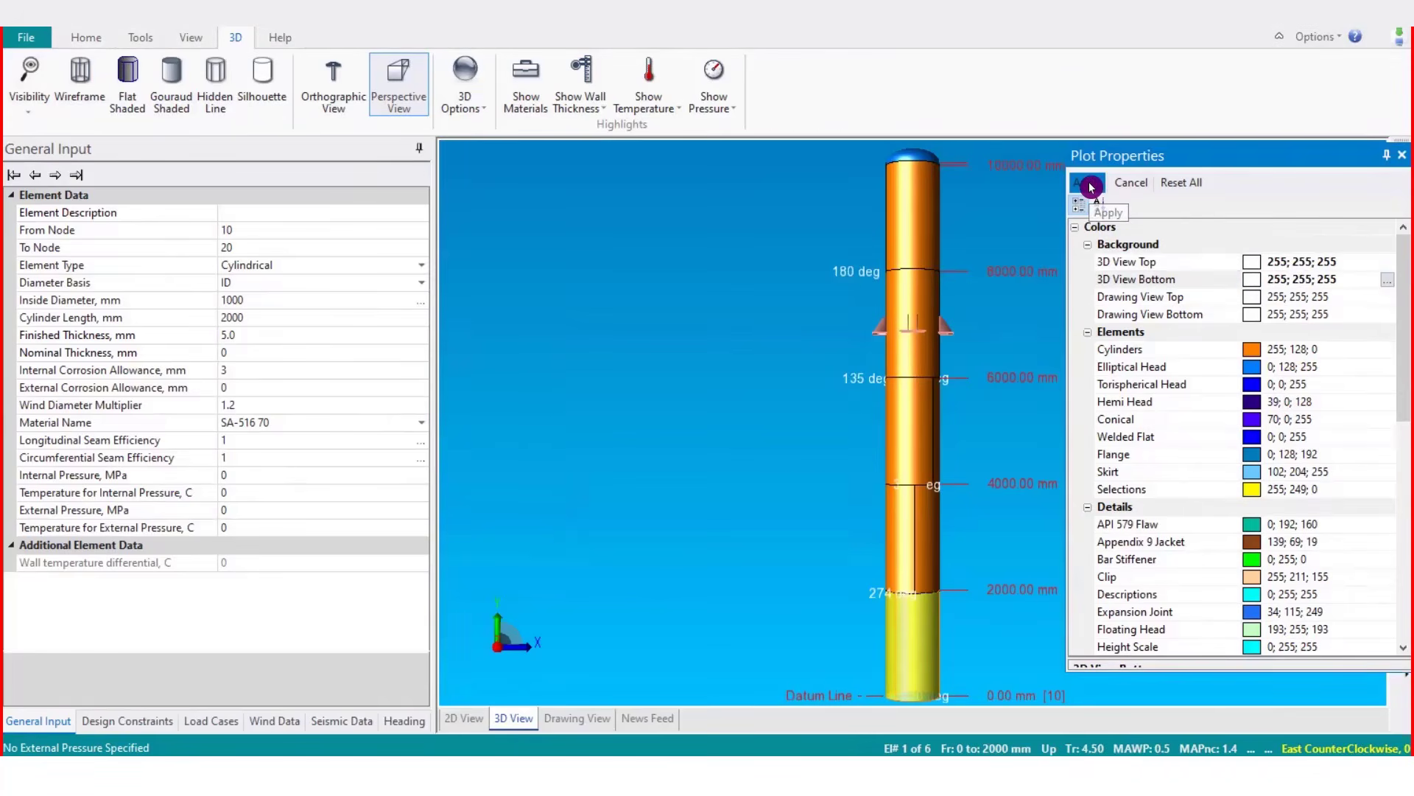
click(478, 115)
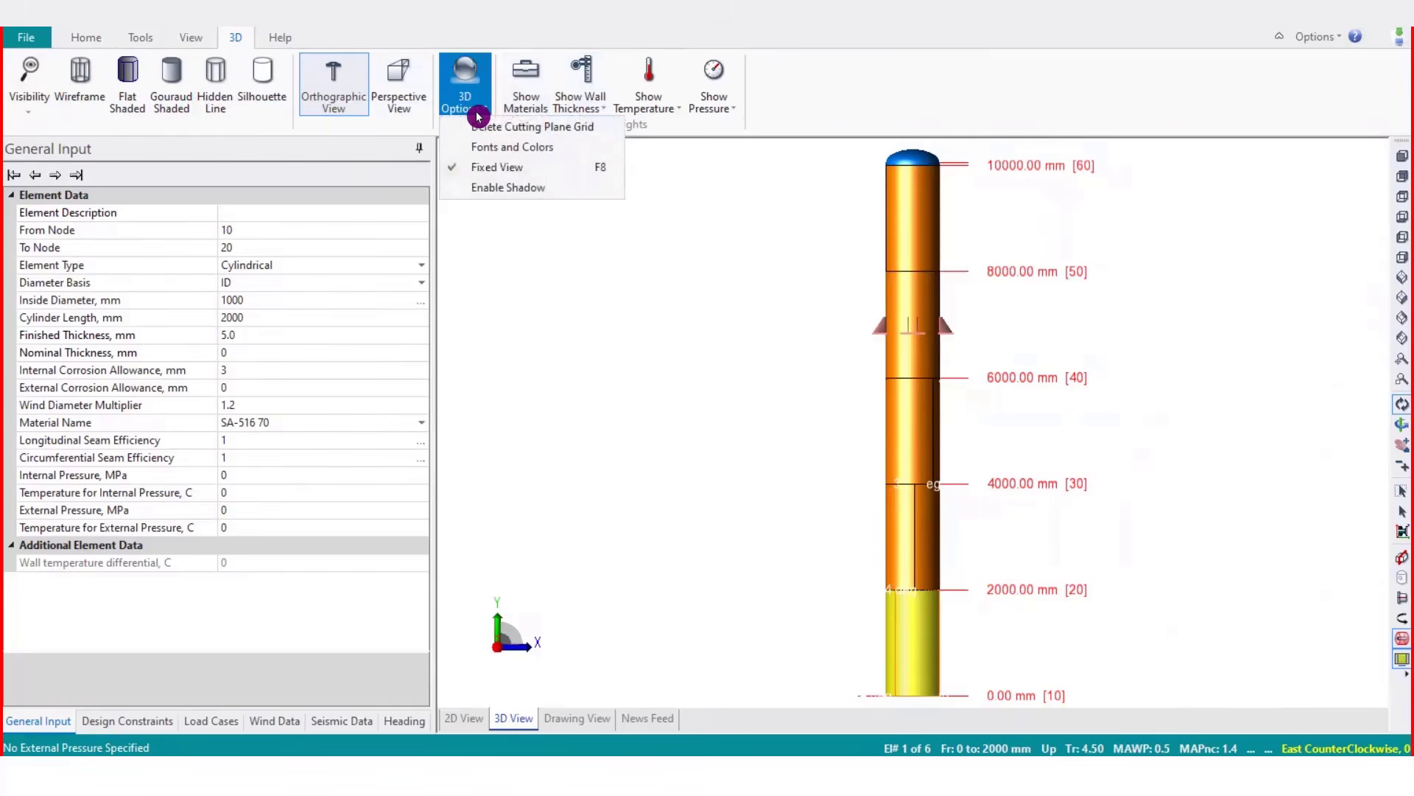
click(478, 115)
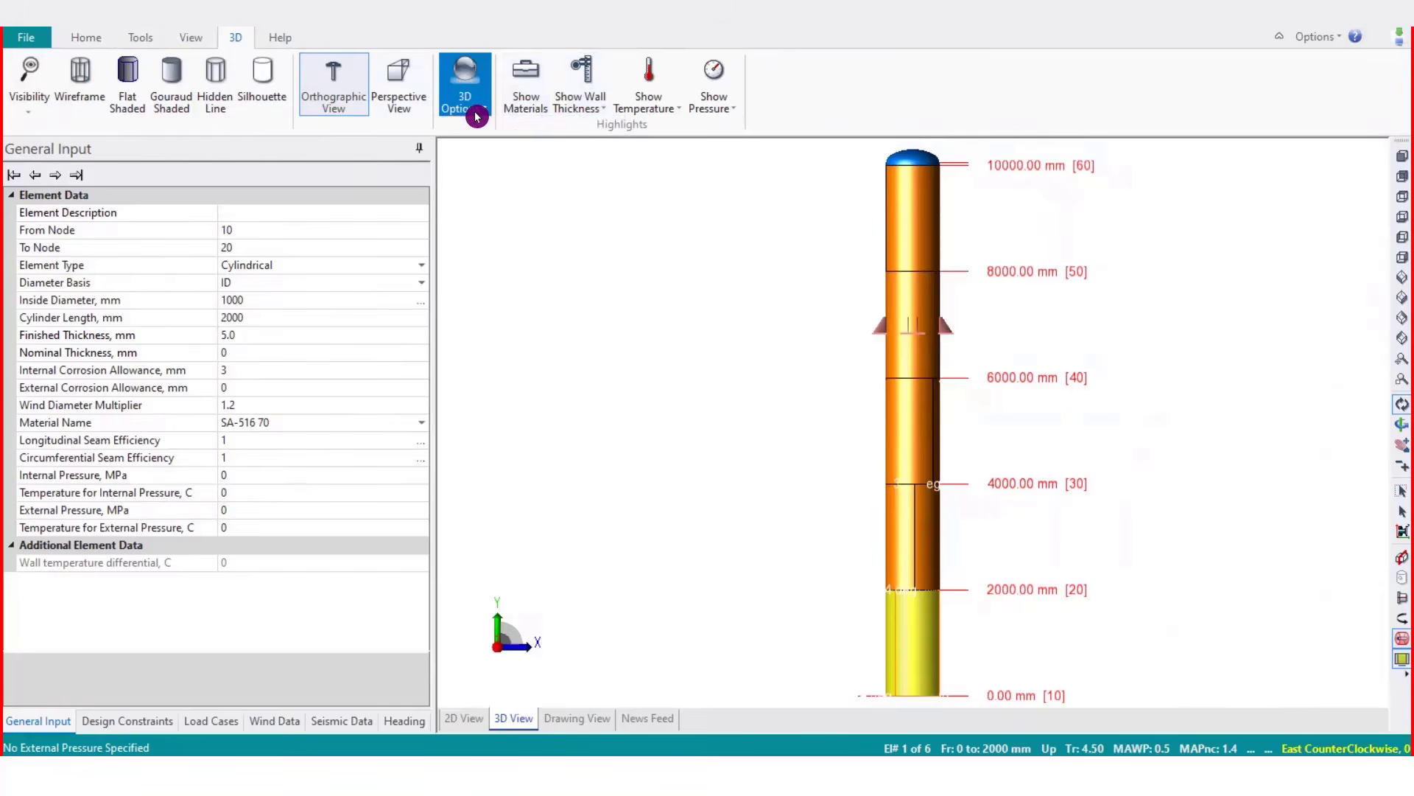
Turn on the materials highlight to color the vessel by material and pick elements in the 3D view
click(527, 78)
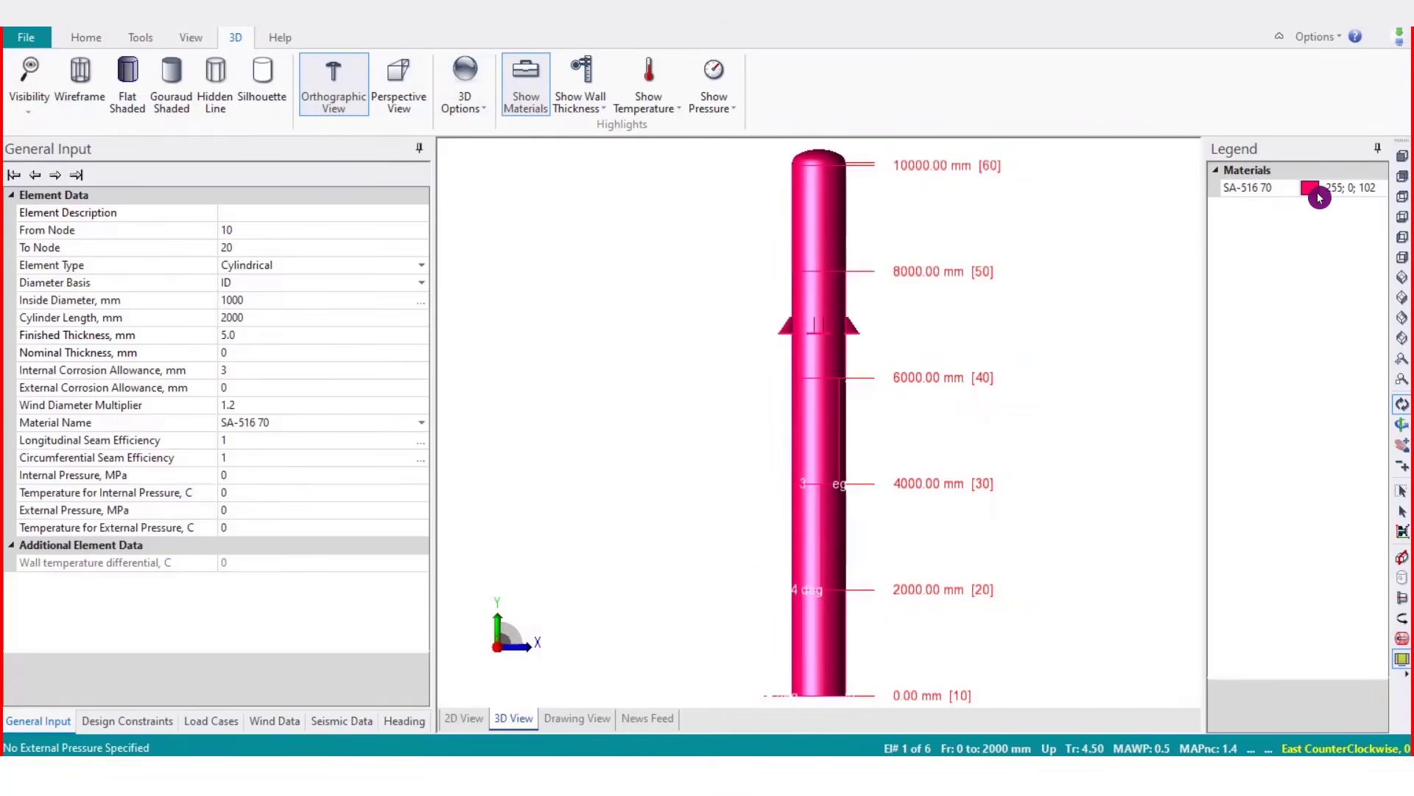
click(813, 434)
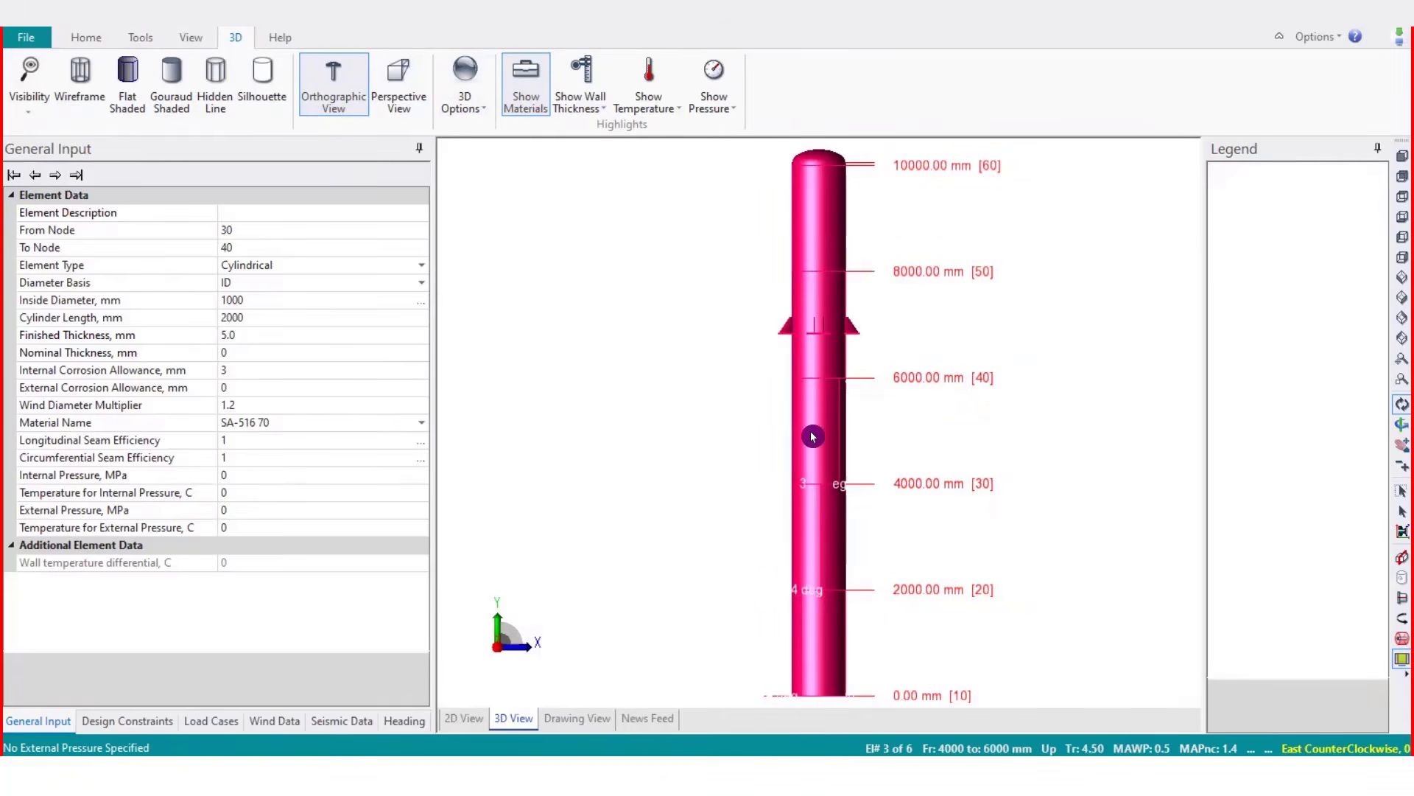
click(814, 206)
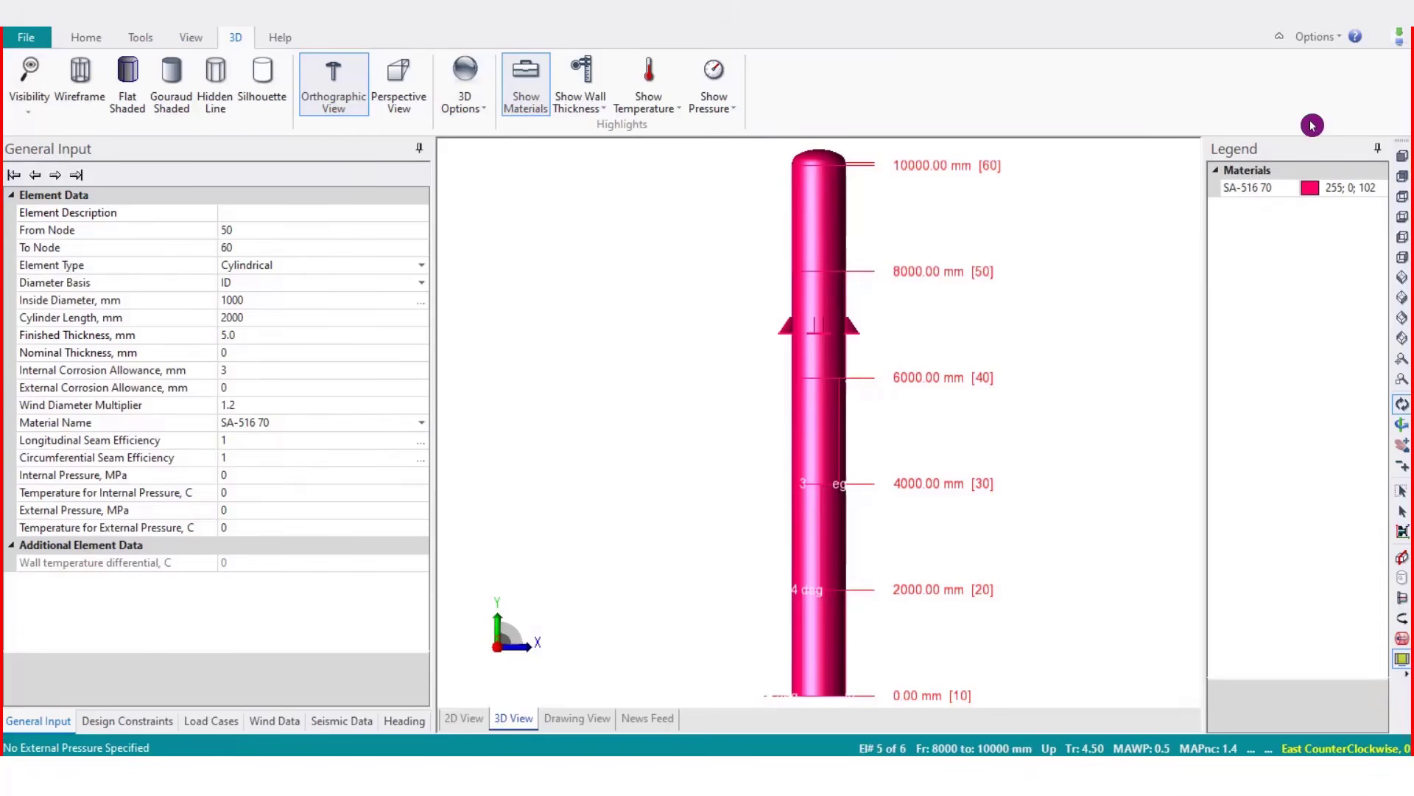
Change the material of the shell element from 6000 to 8000 mm to SA-516 60 and accept the material data
click(72, 46)
click(811, 353)
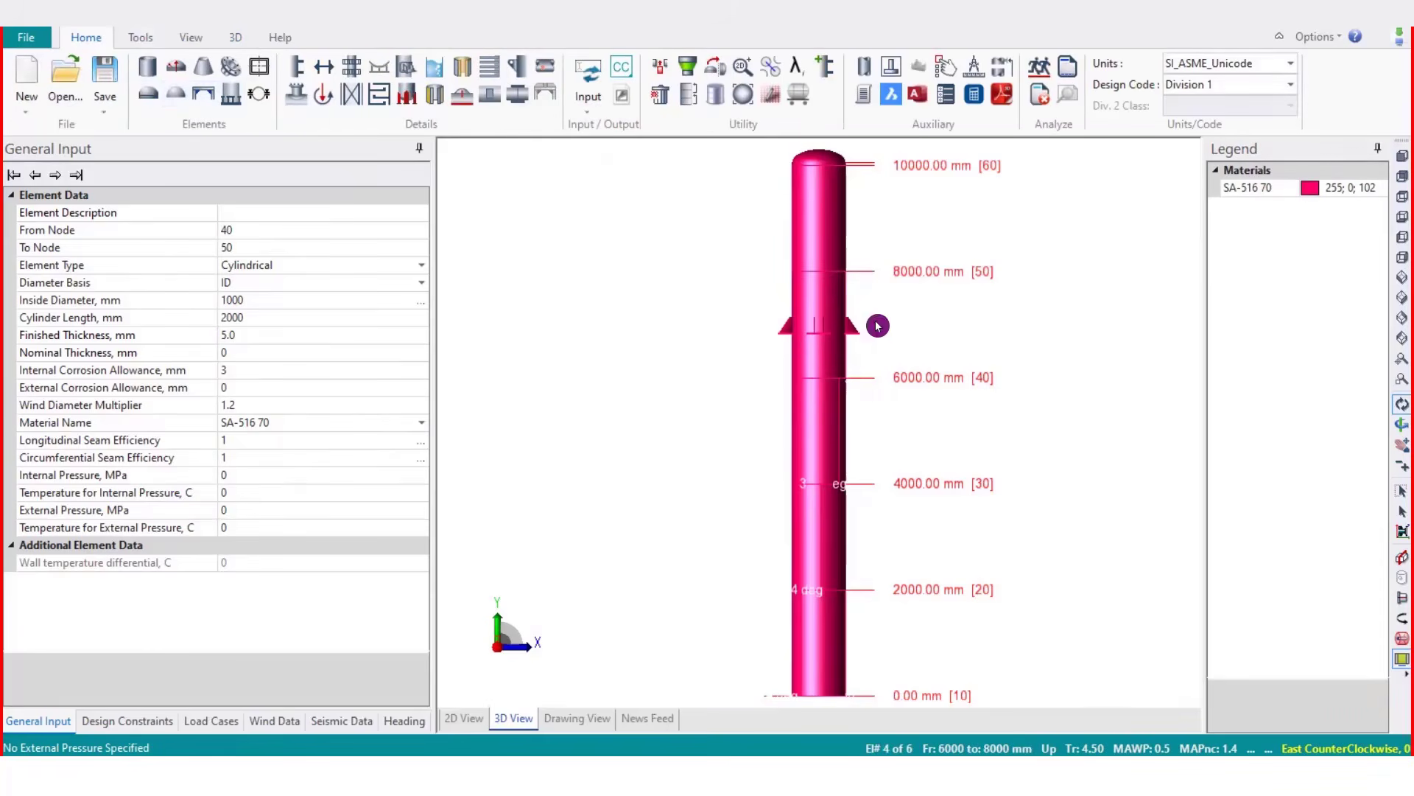
click(151, 42)
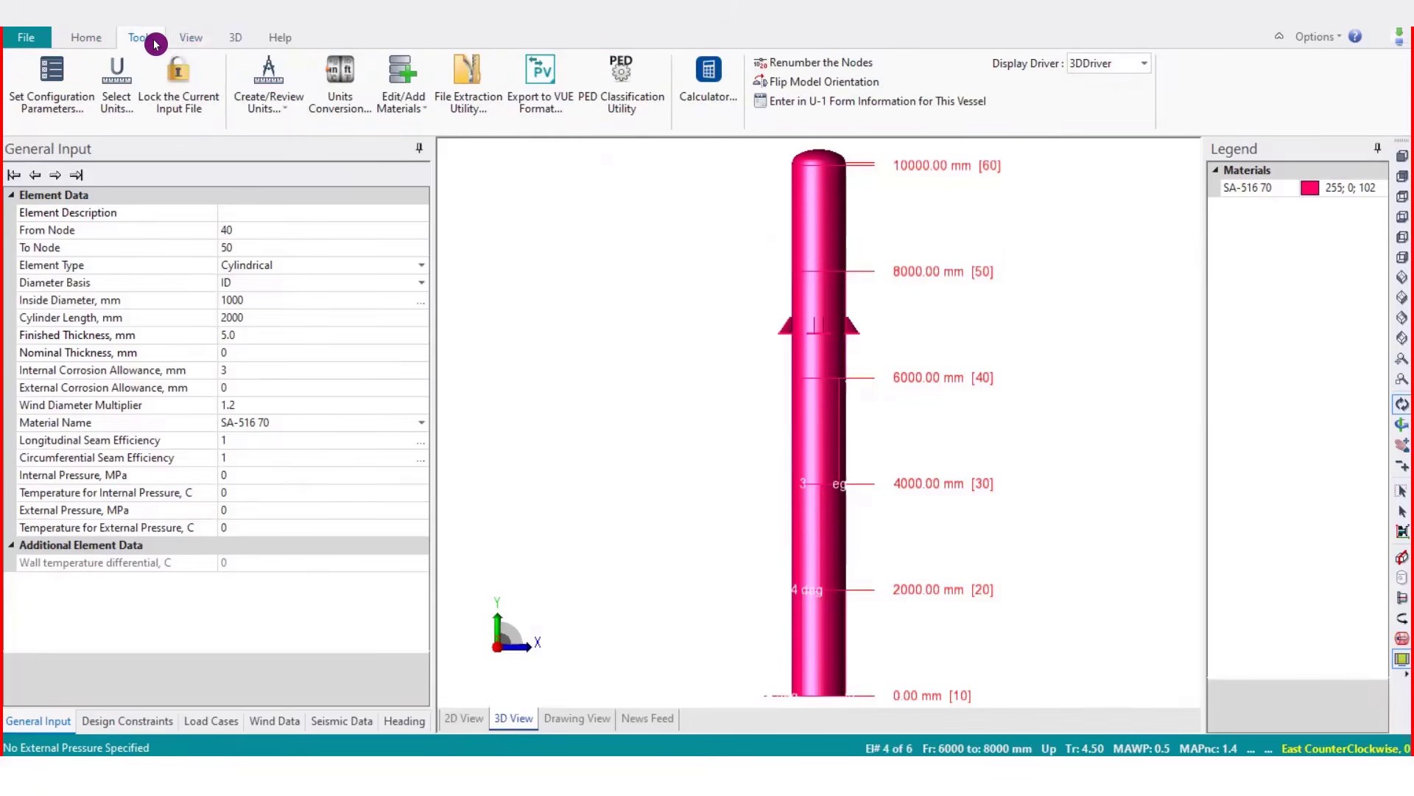
click(193, 38)
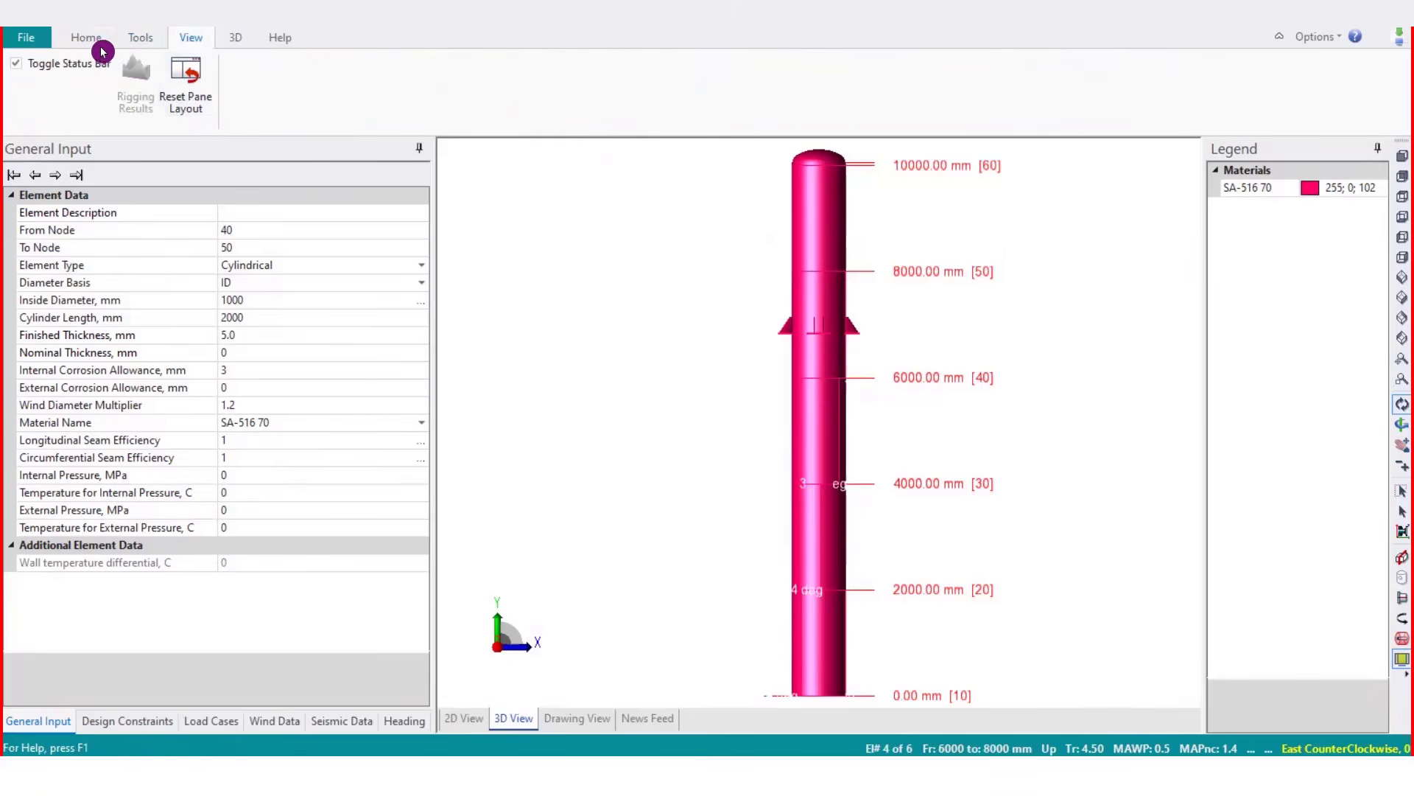
click(94, 44)
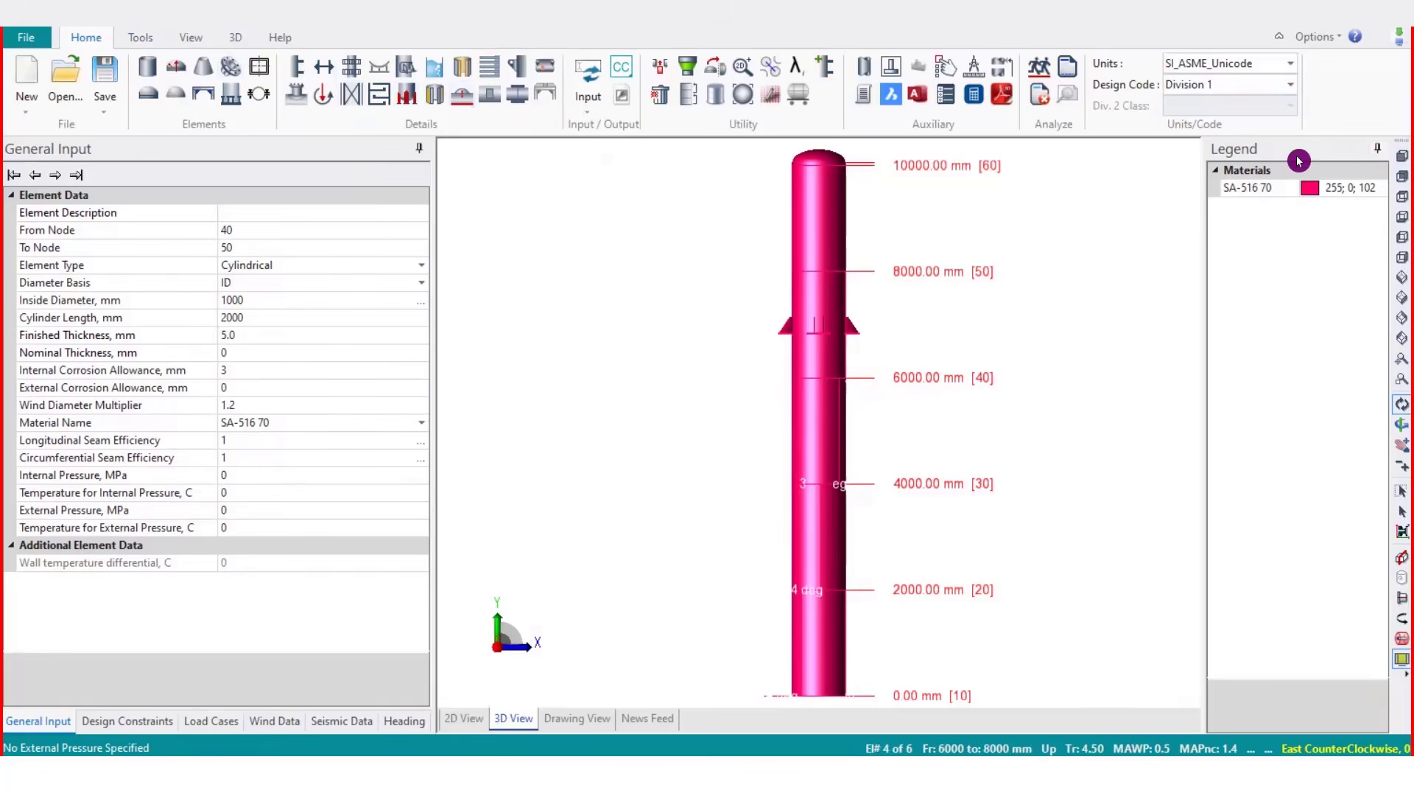
click(186, 359)
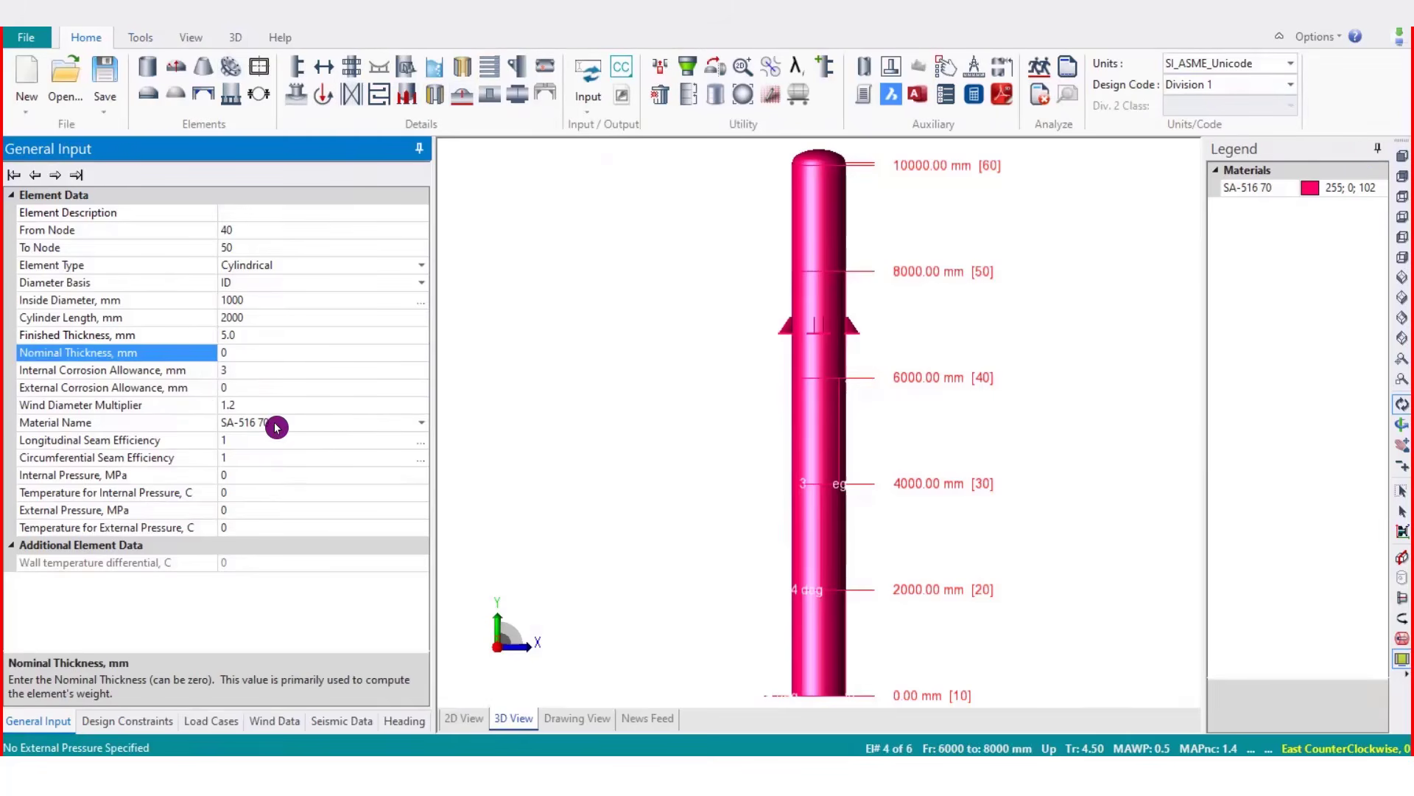
click(364, 426)
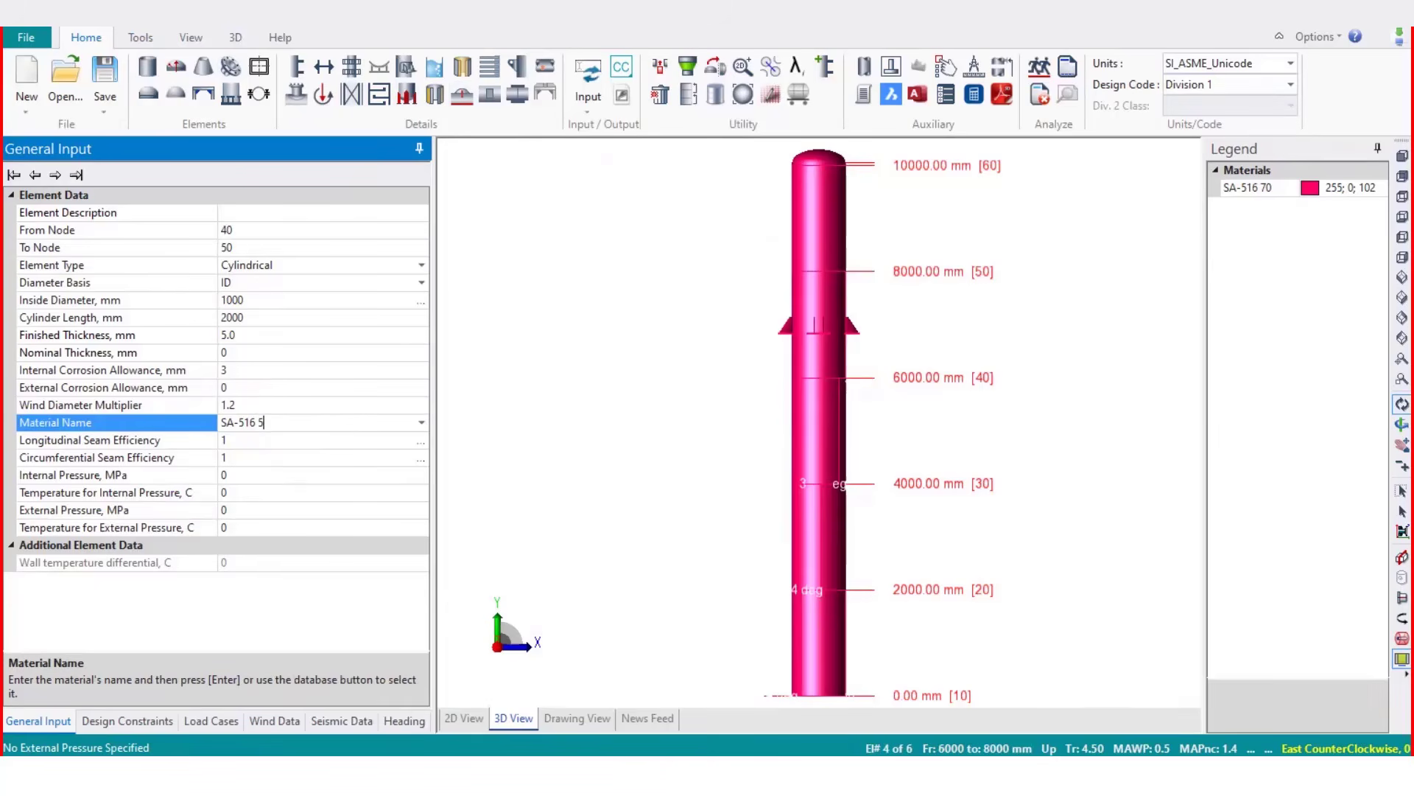
key(Return)
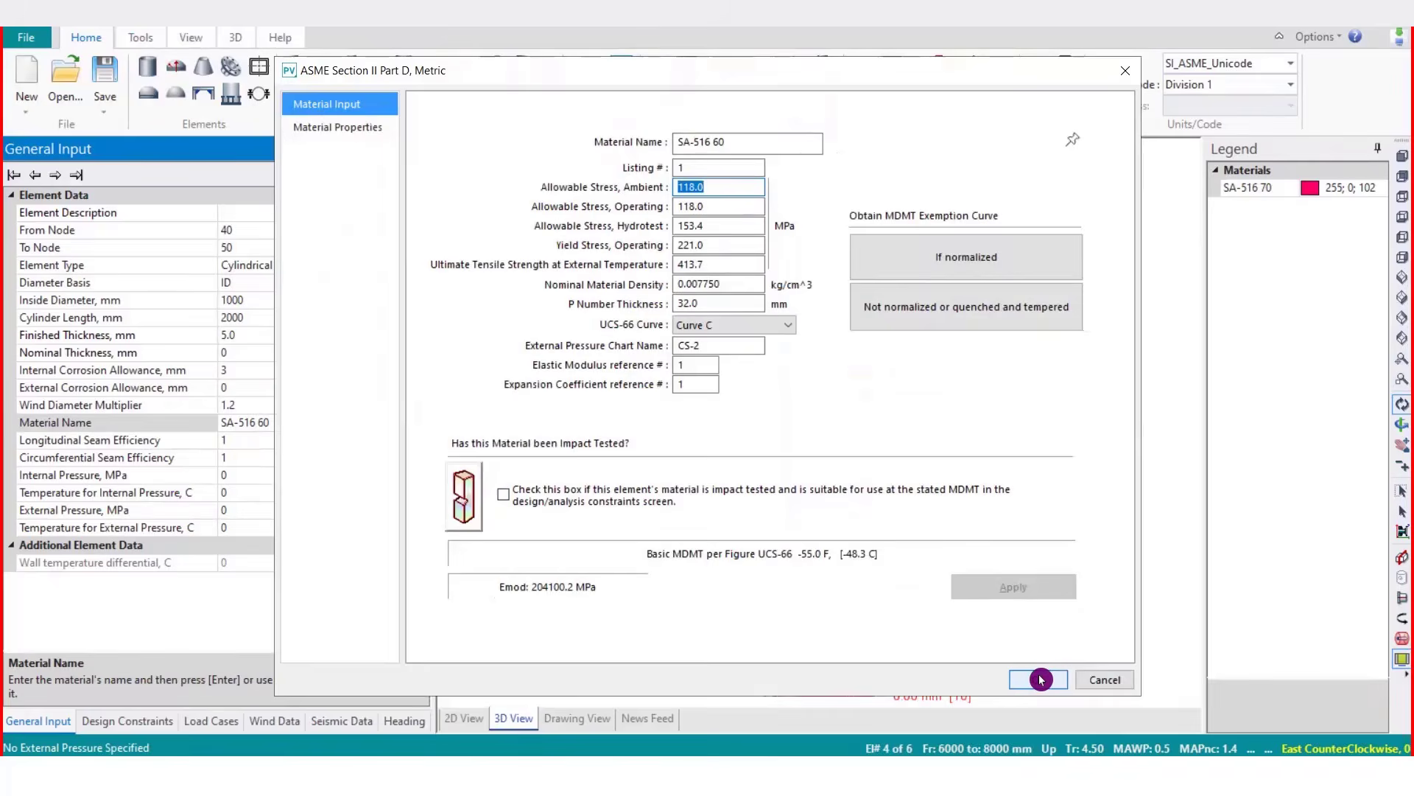
click(1038, 679)
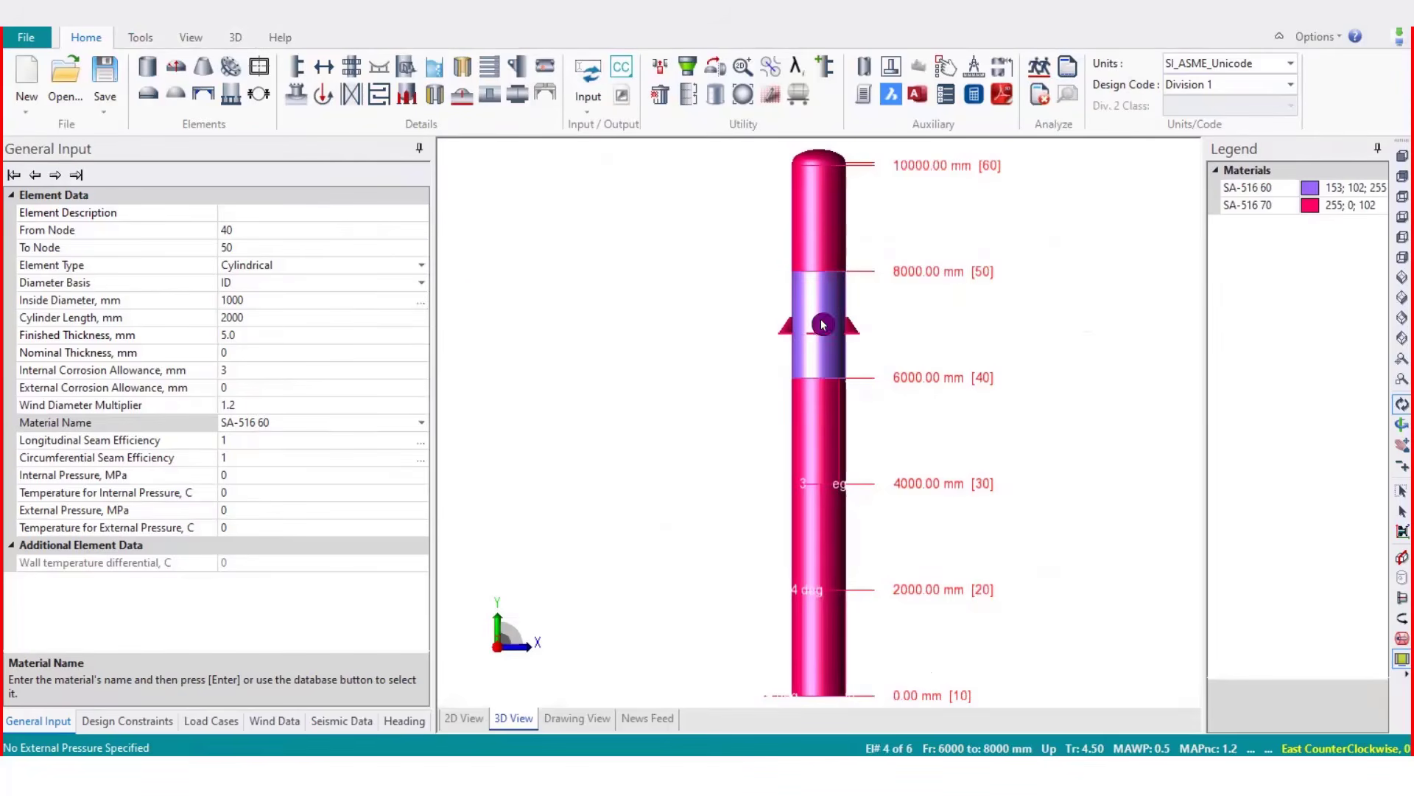
Change the material of the cylinder element from 2000 to 4000 mm to SA-516 65 and accept the material data
click(814, 432)
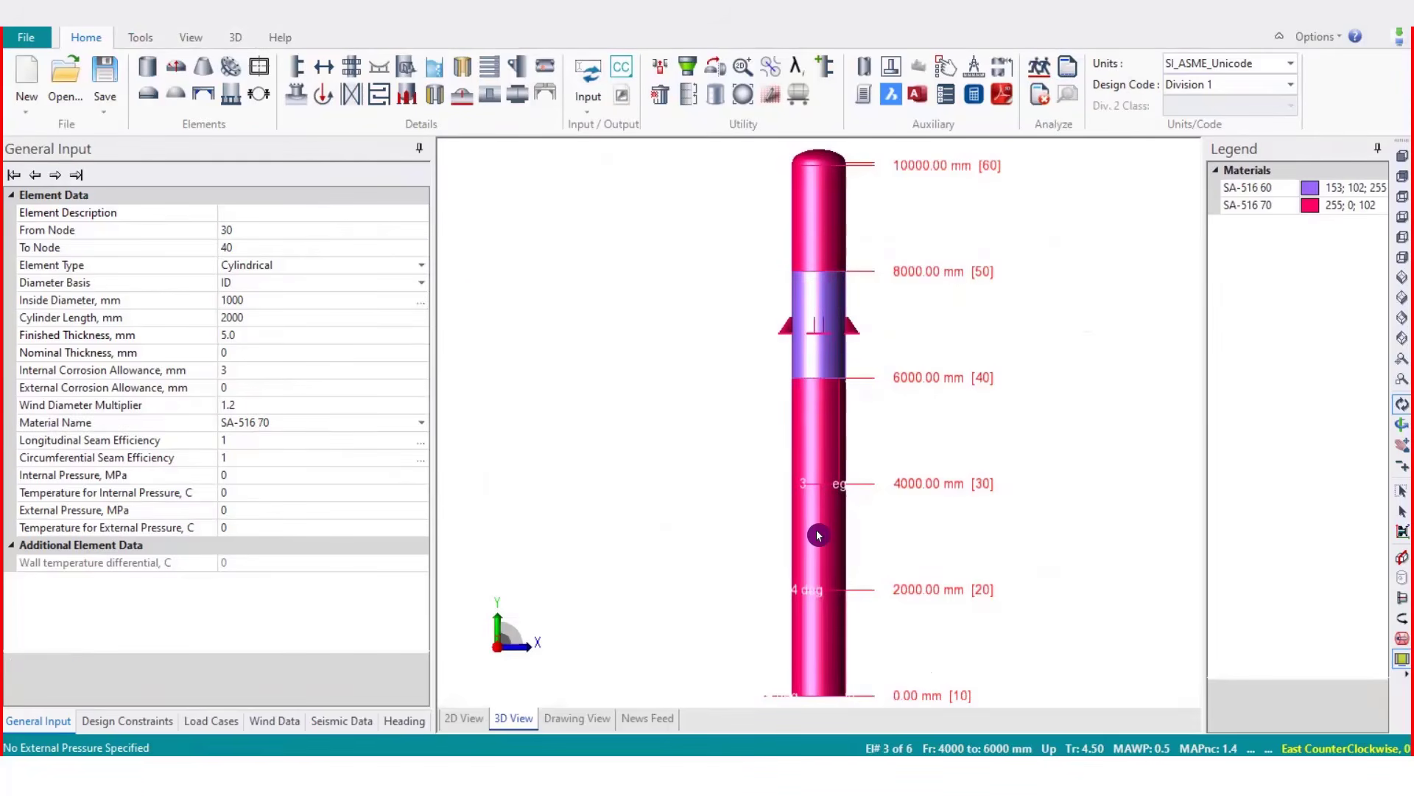
click(818, 535)
click(326, 438)
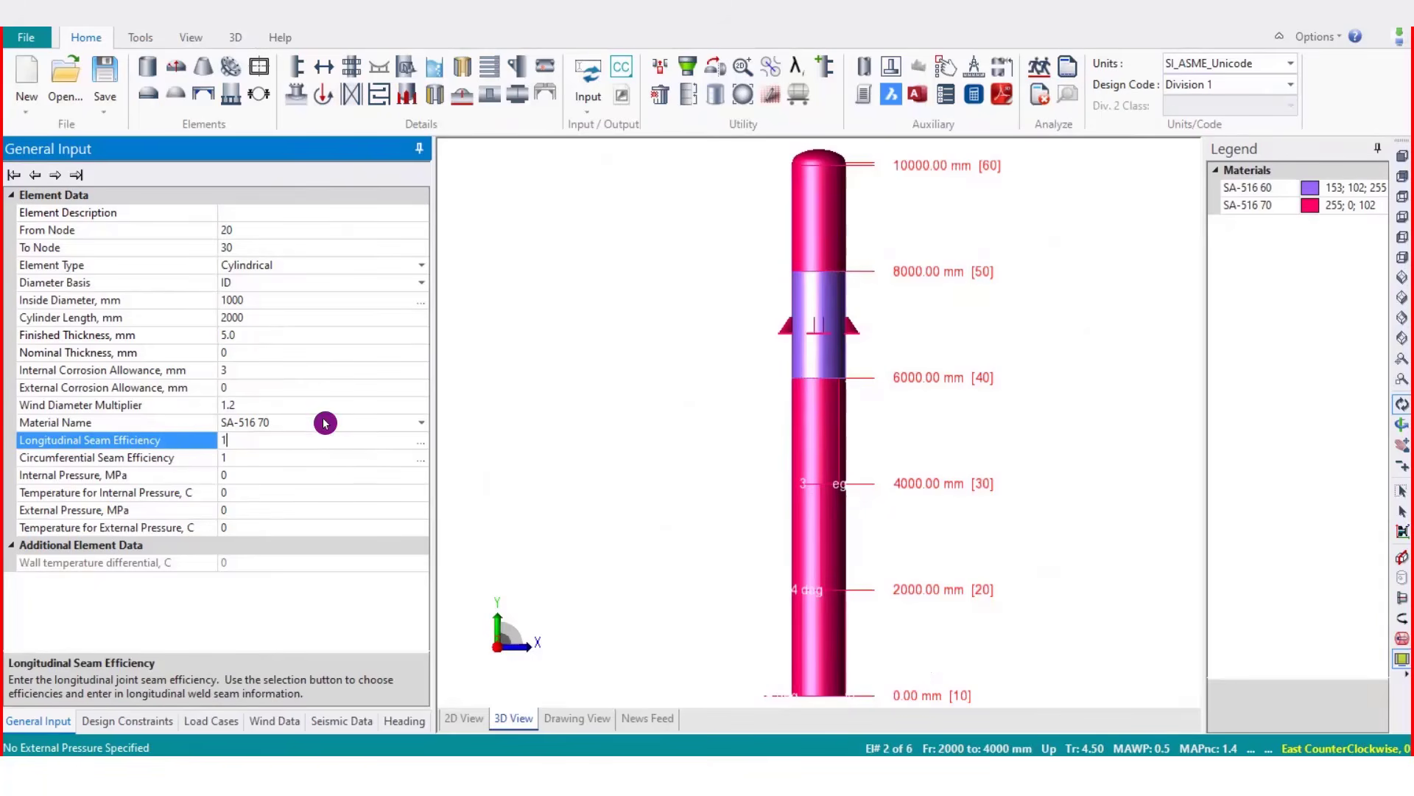
click(295, 424)
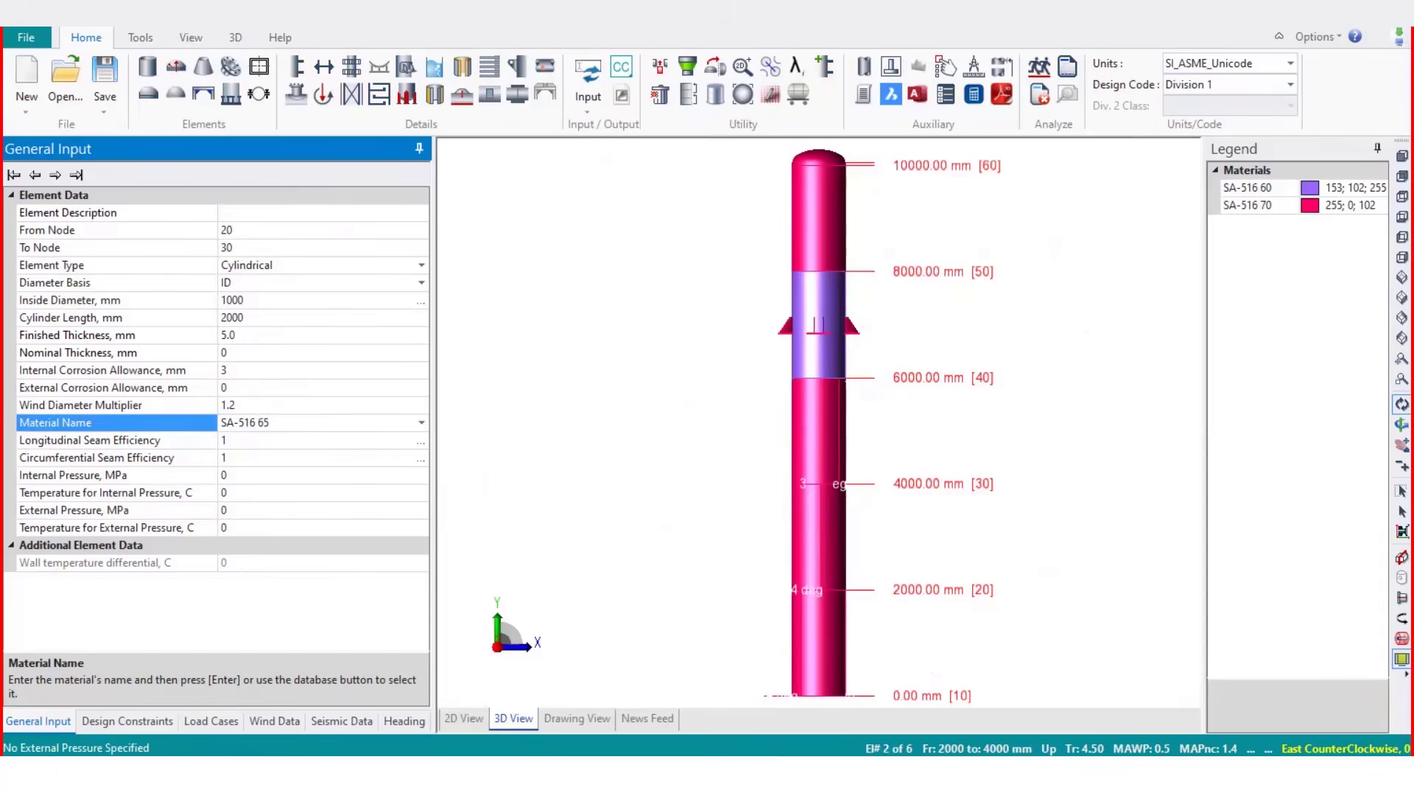
key(Return)
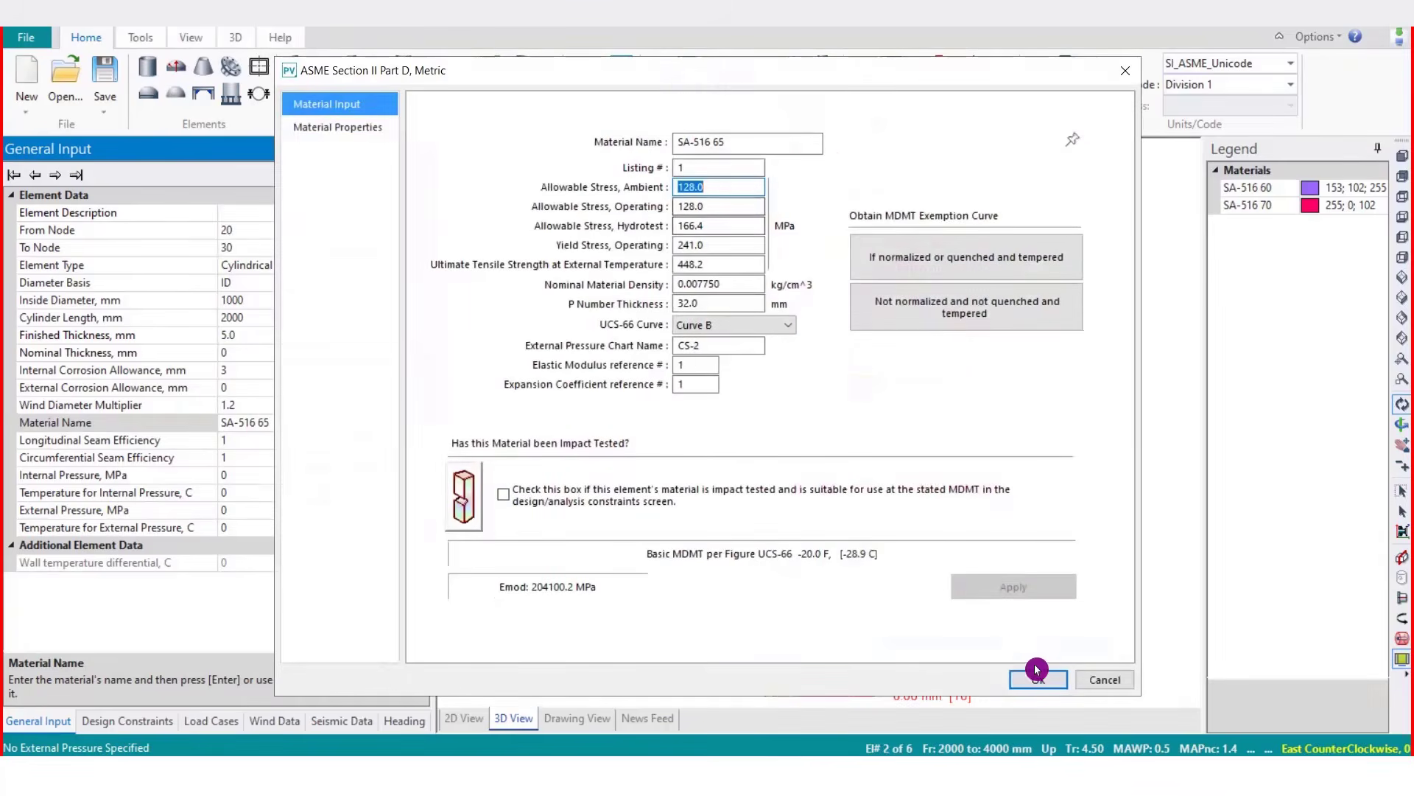
click(1050, 680)
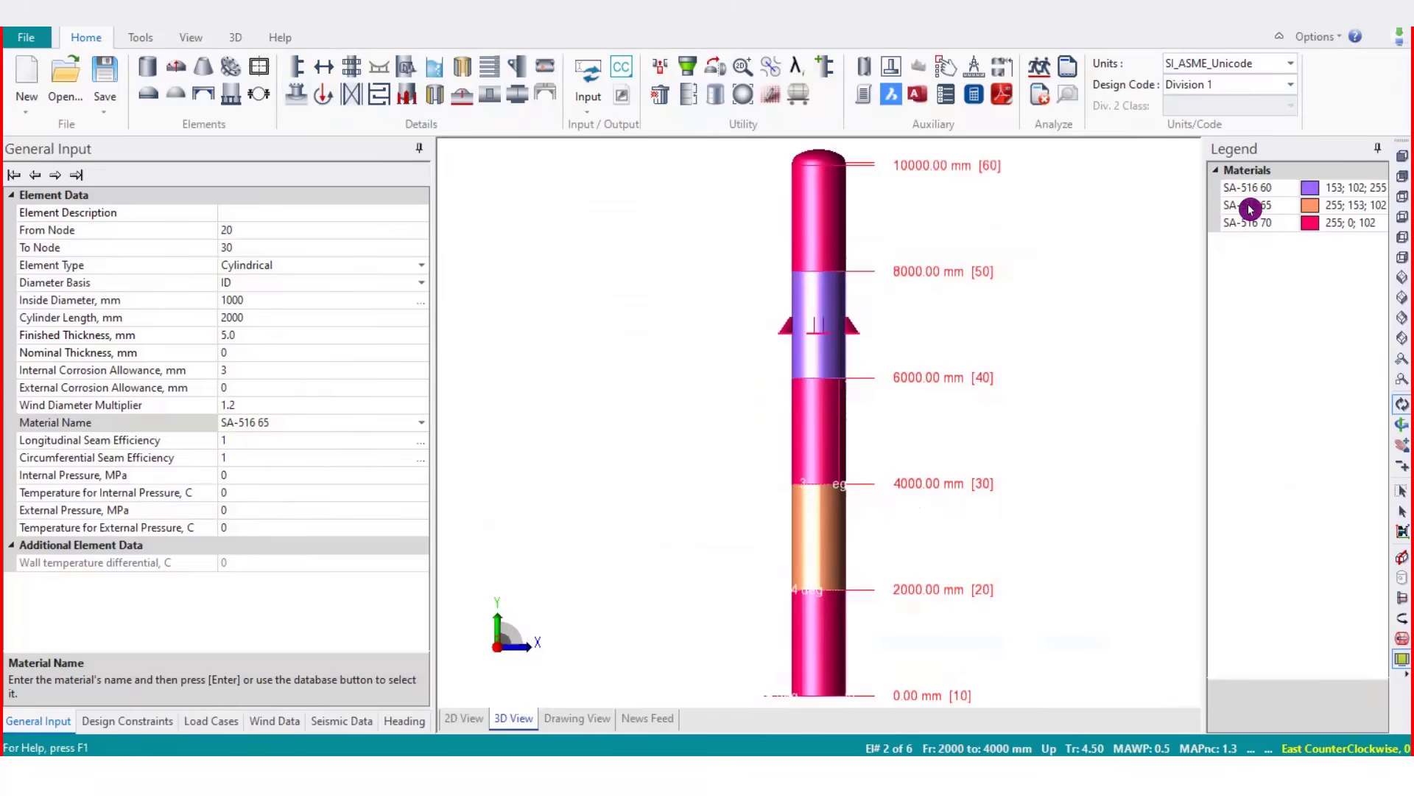
Turn off the materials highlight and color the vessel by finished wall thickness instead
click(123, 41)
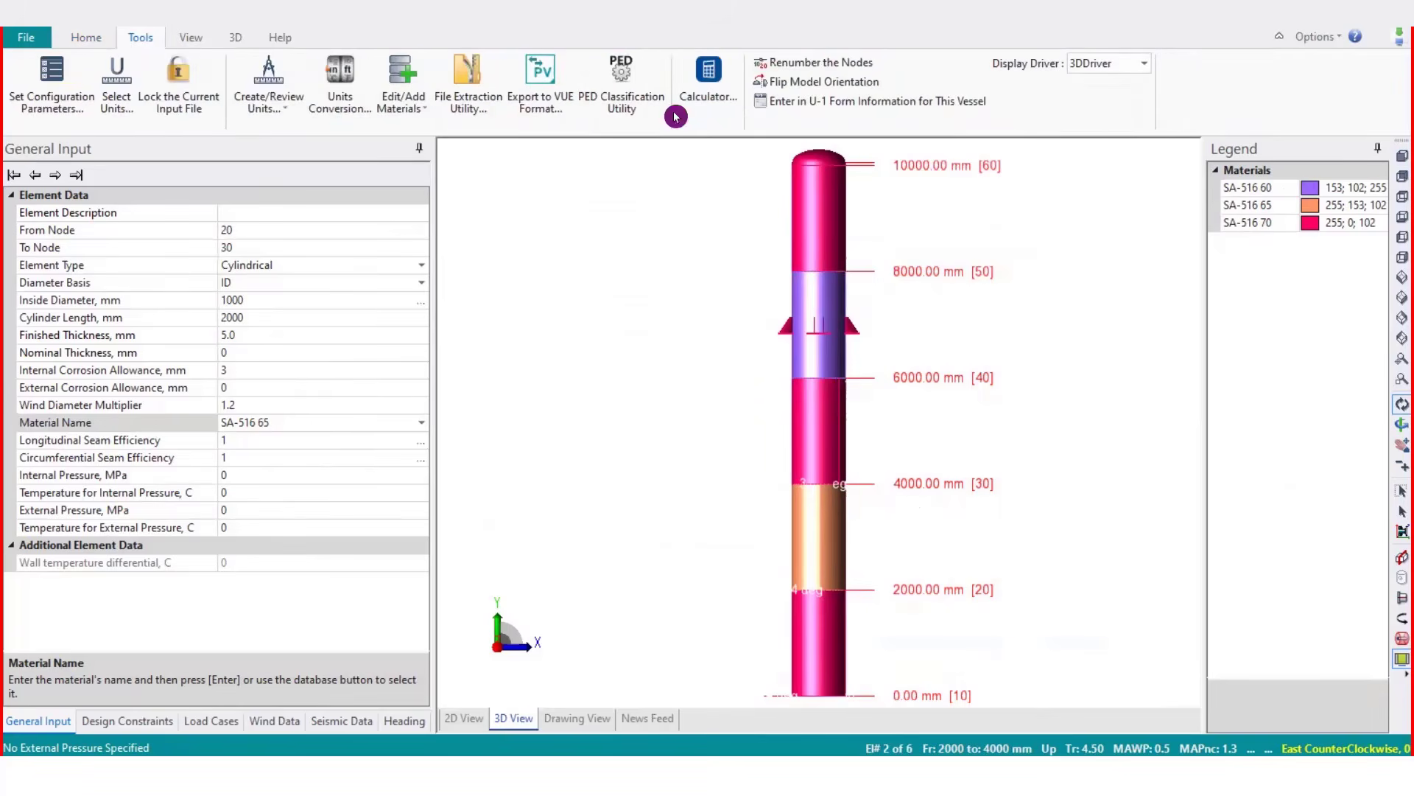
click(189, 38)
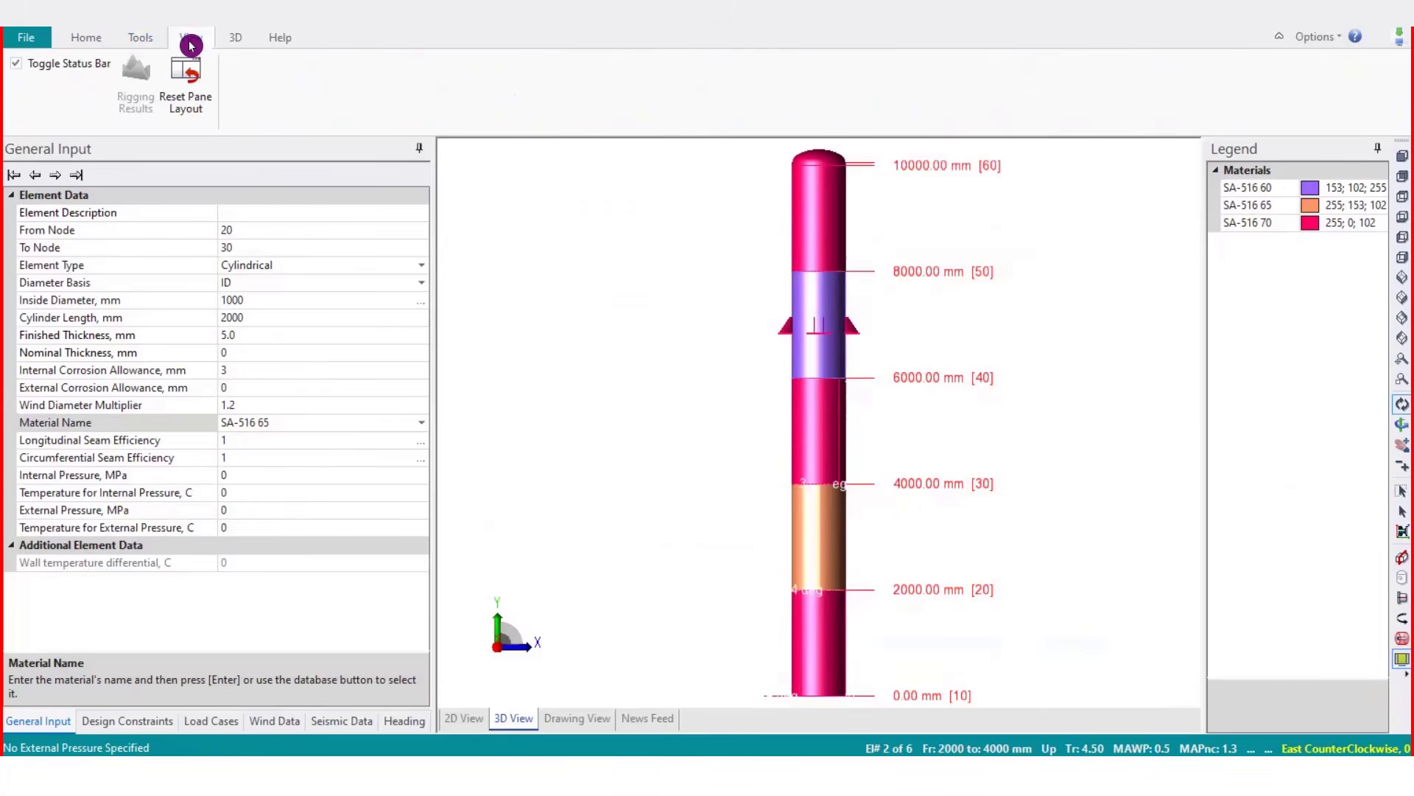
click(235, 40)
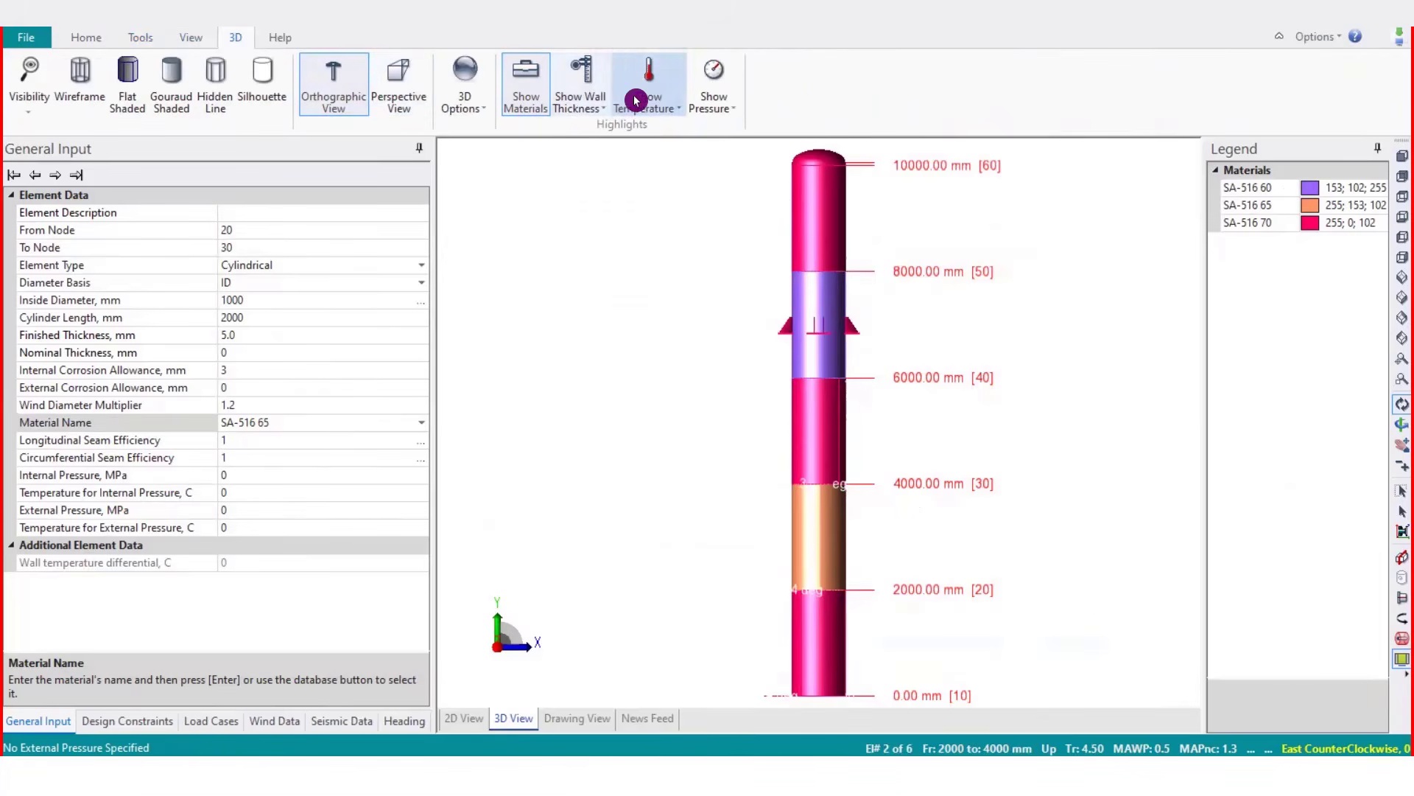
click(544, 112)
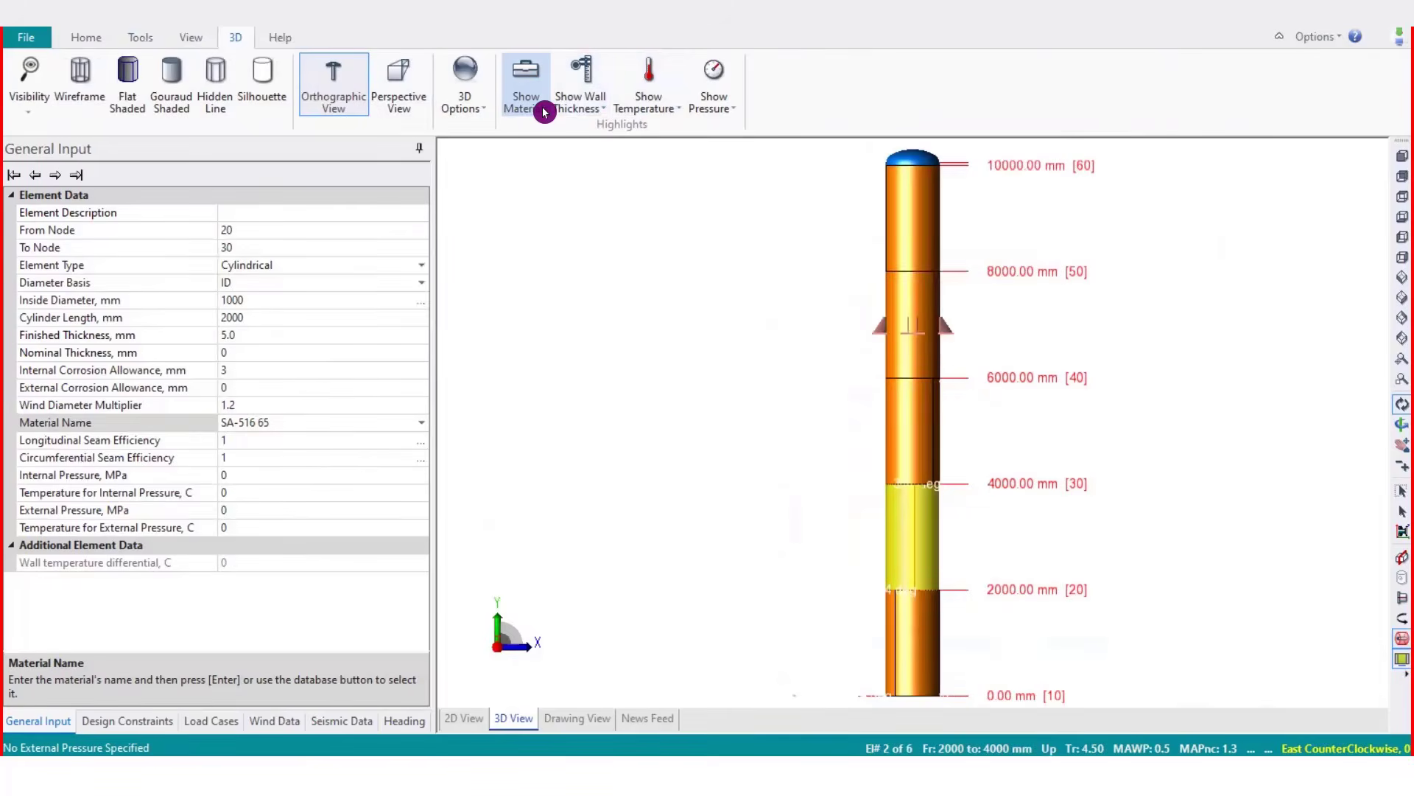
click(576, 89)
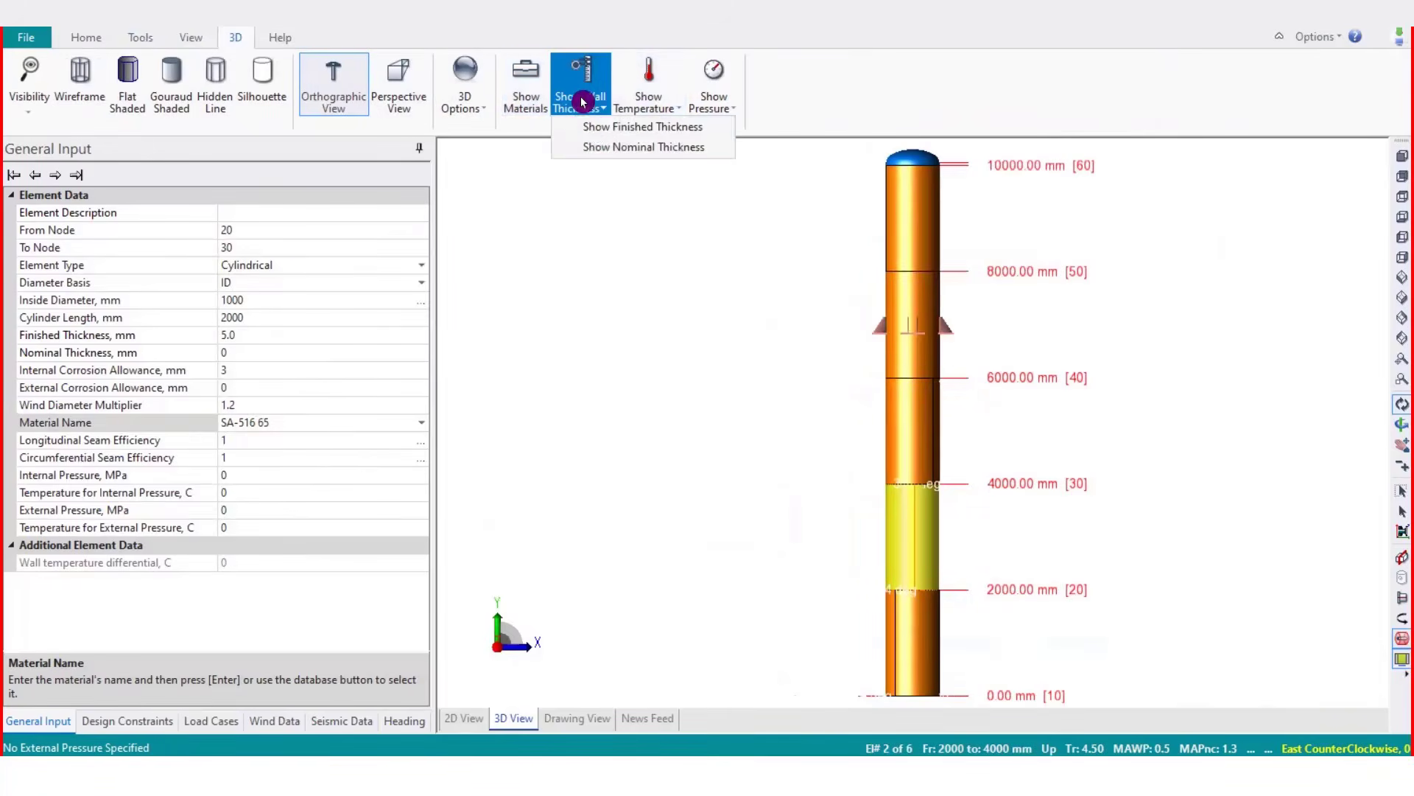
click(593, 126)
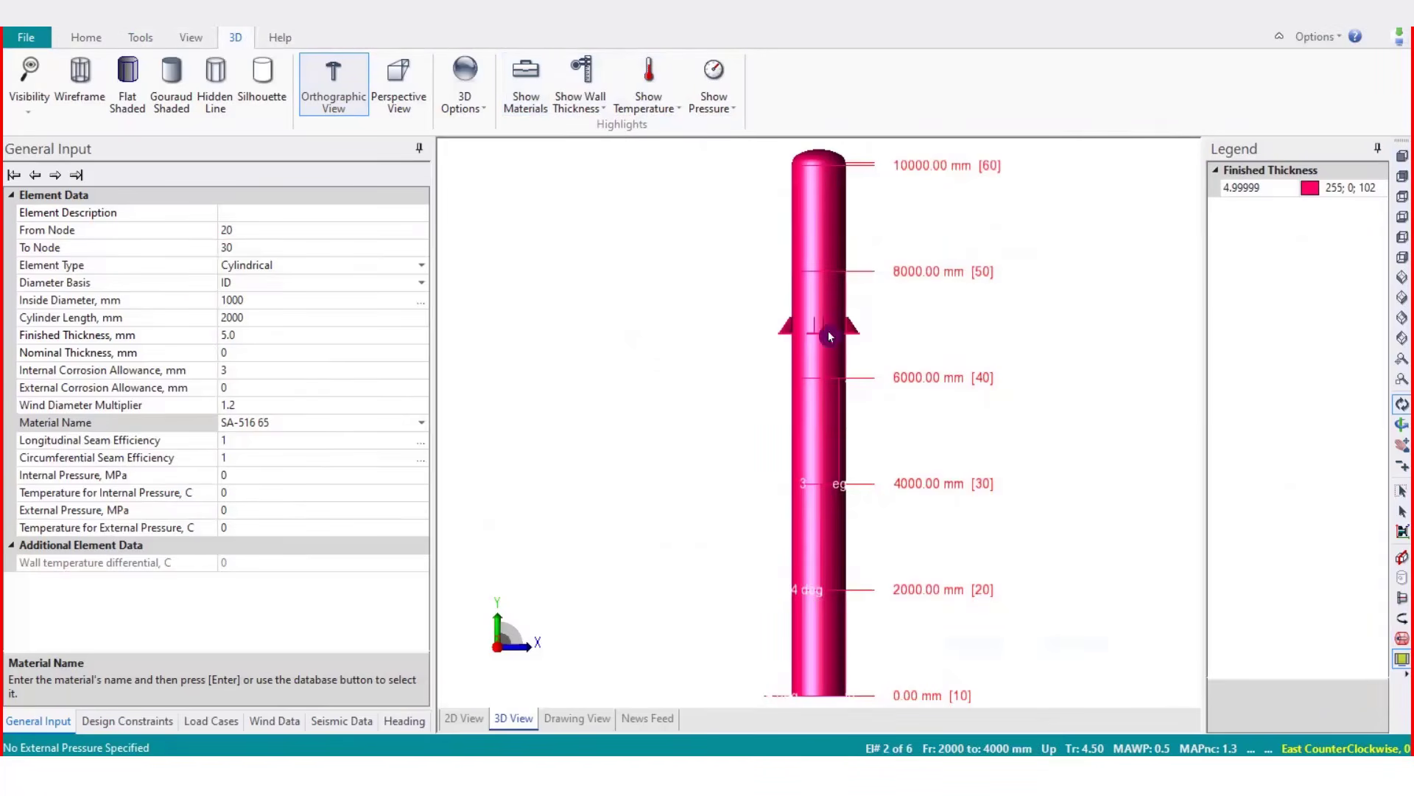
Set the finished thickness of the element from 4000 to 6000 mm to 10 mm
click(839, 461)
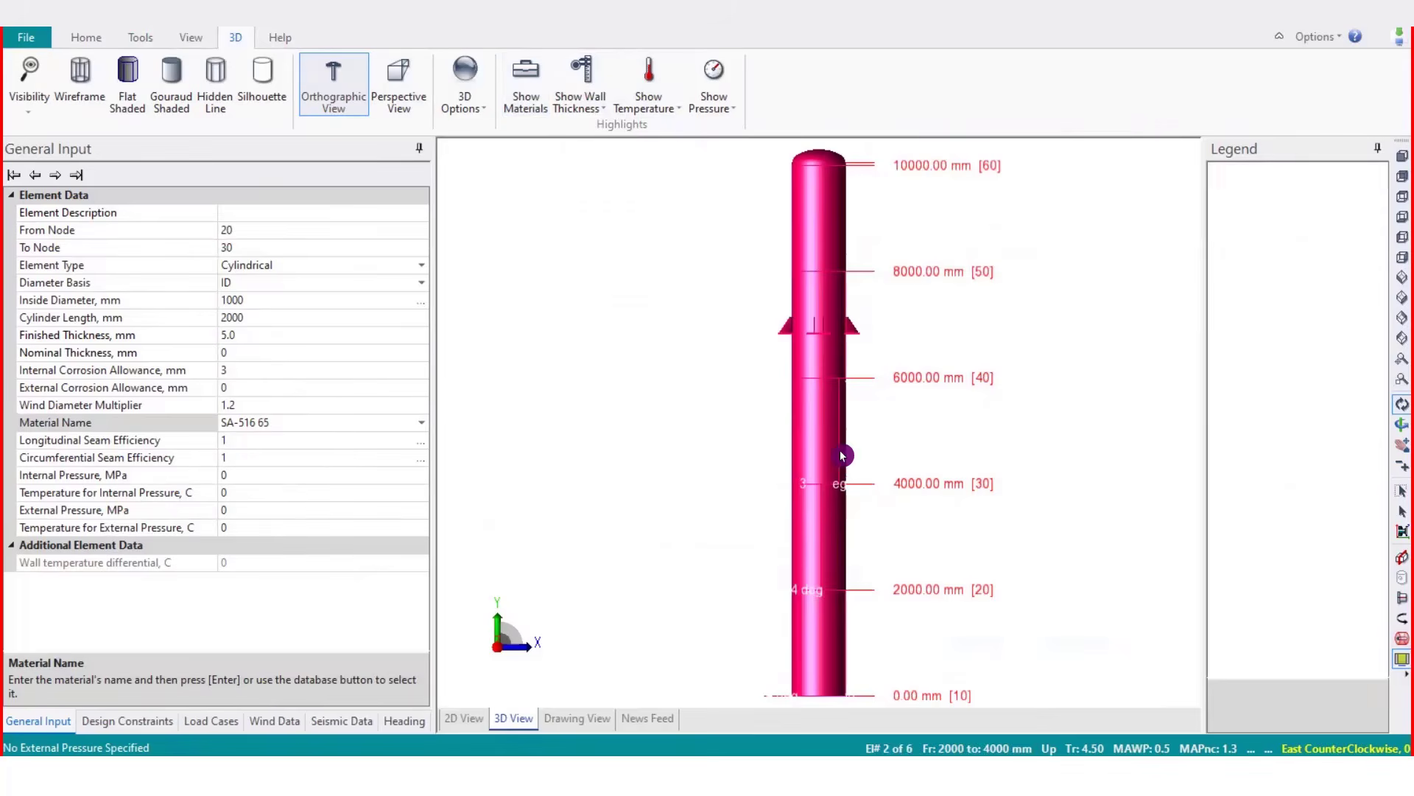
click(276, 330)
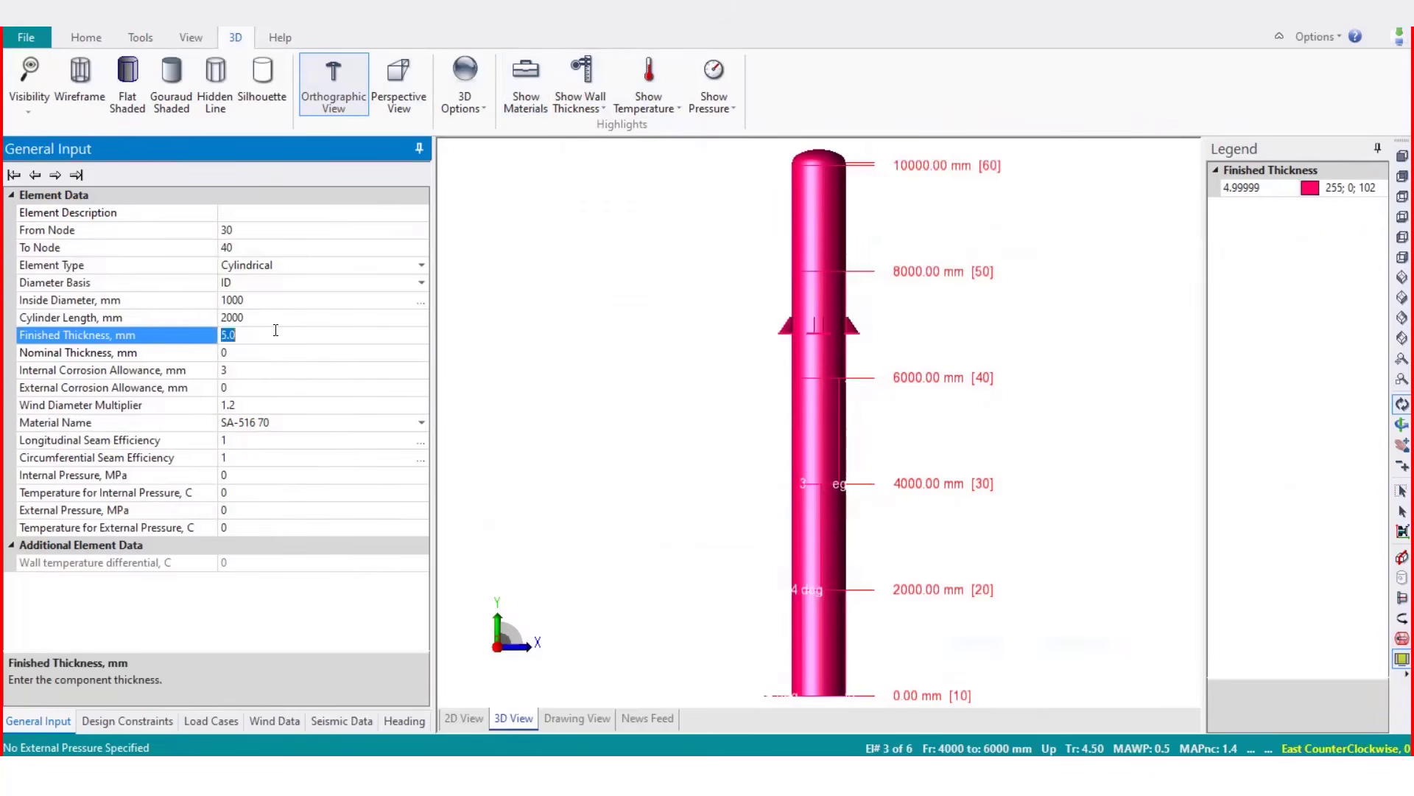
text(10)
key(Return)
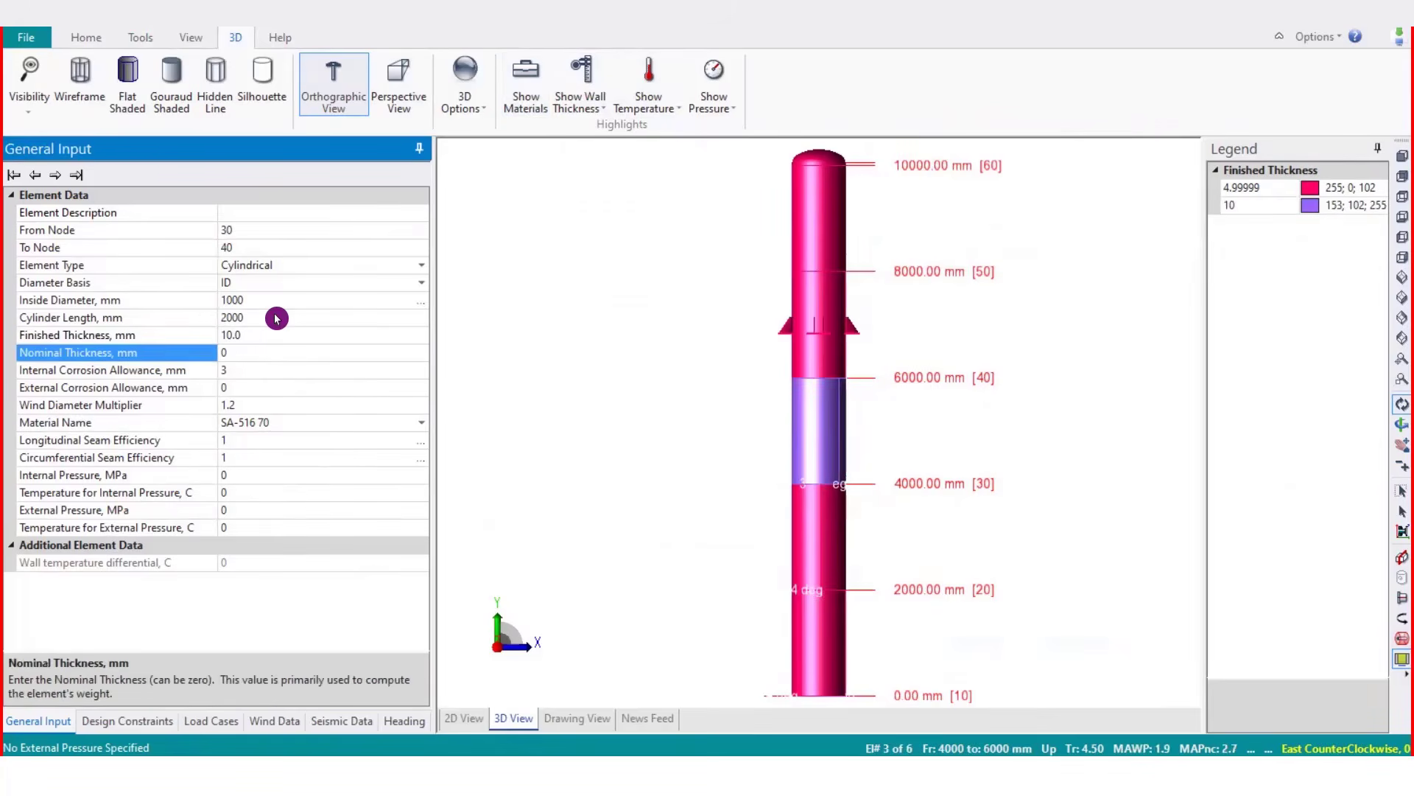
Set the finished thickness of the bottom element from 0 to 2000 mm to 12 mm
click(823, 648)
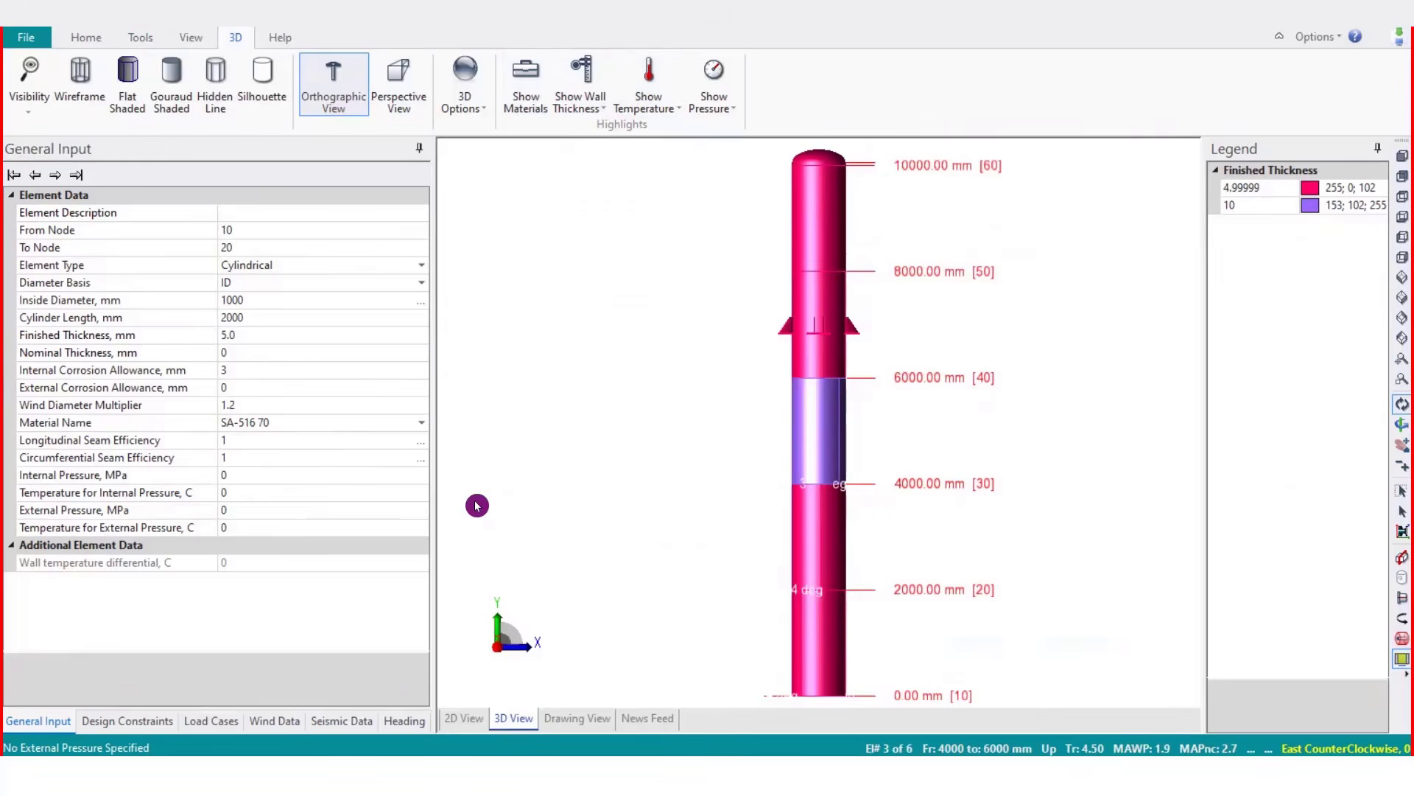
click(275, 335)
text(1)
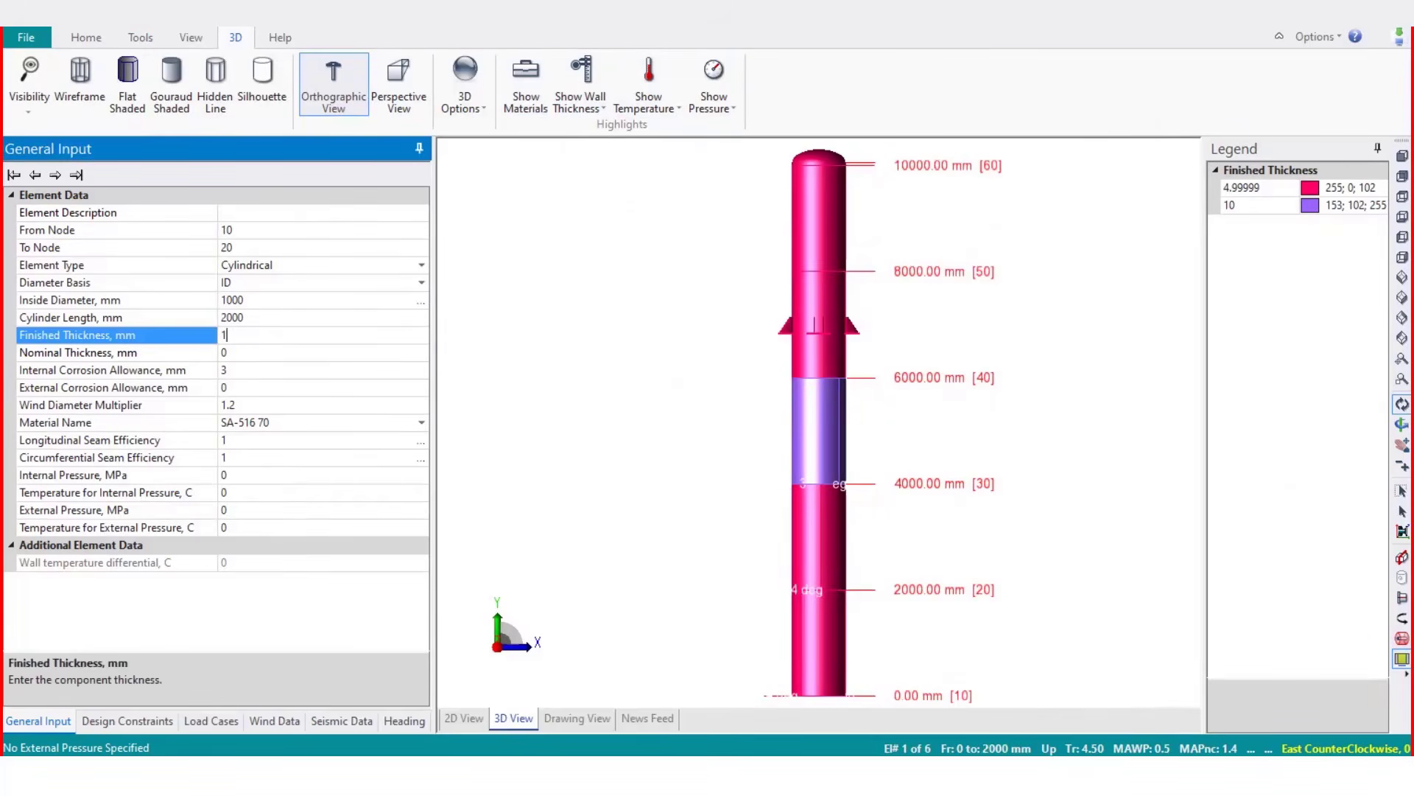
text(2)
key(Return)
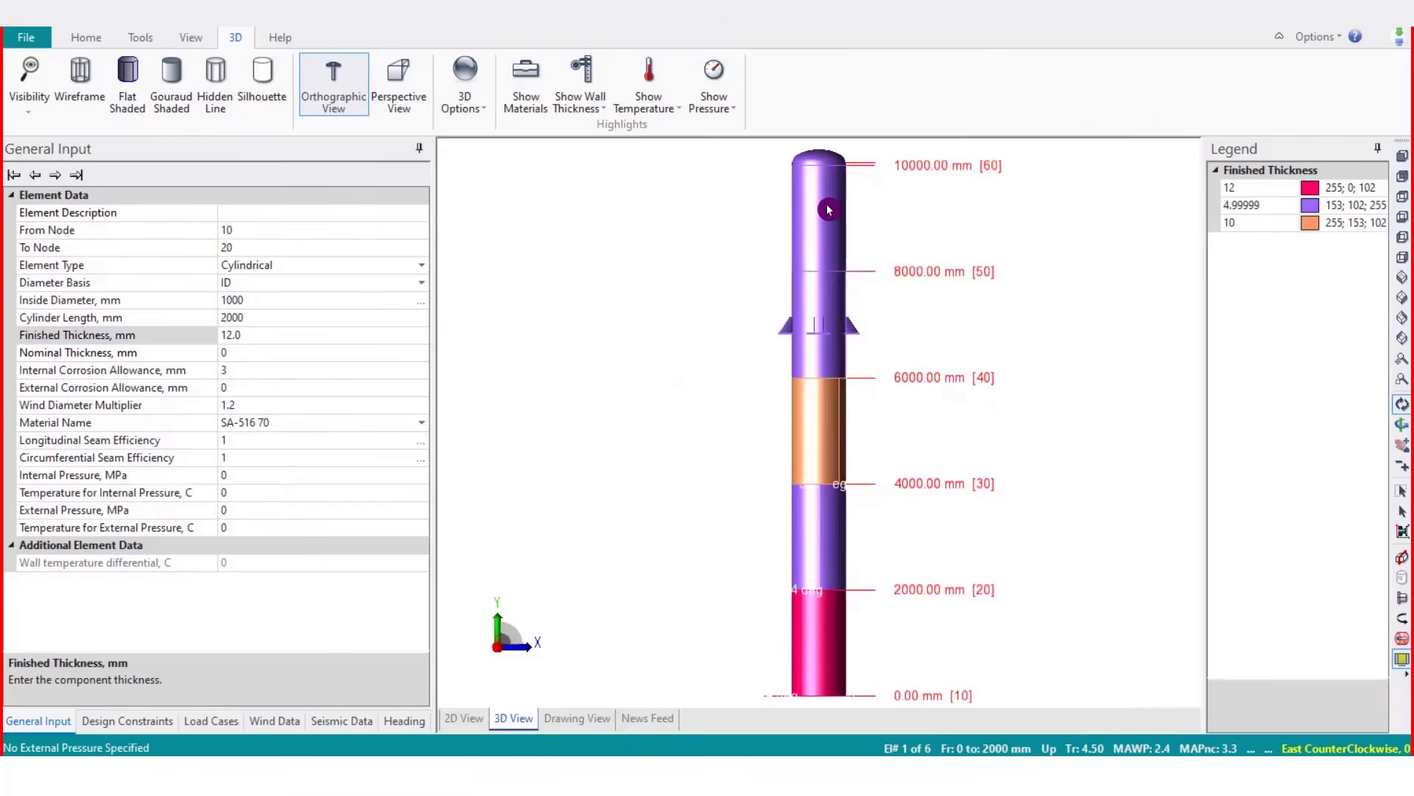
Set the finished thickness of the top element from 8000 to 10000 mm to 10 mm
click(828, 210)
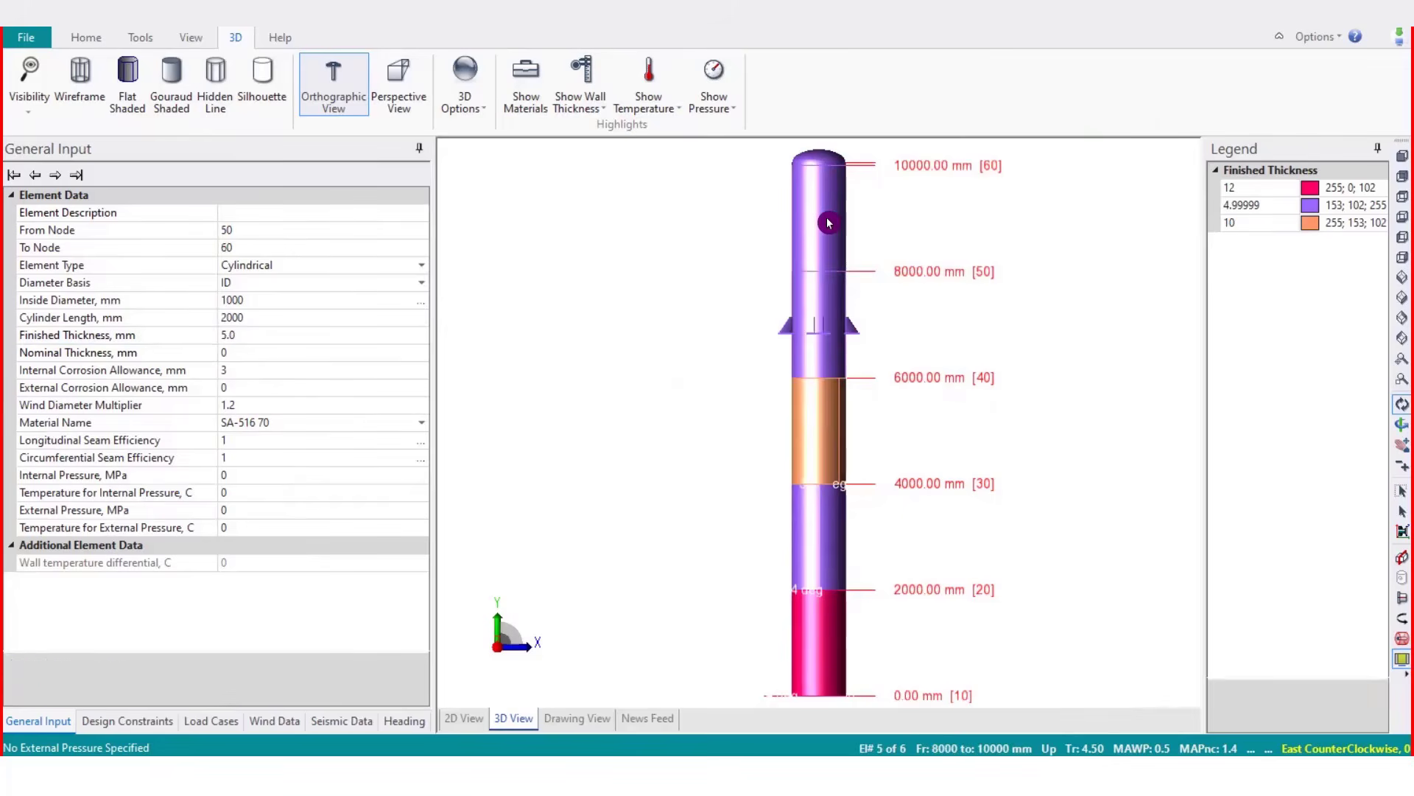
click(265, 339)
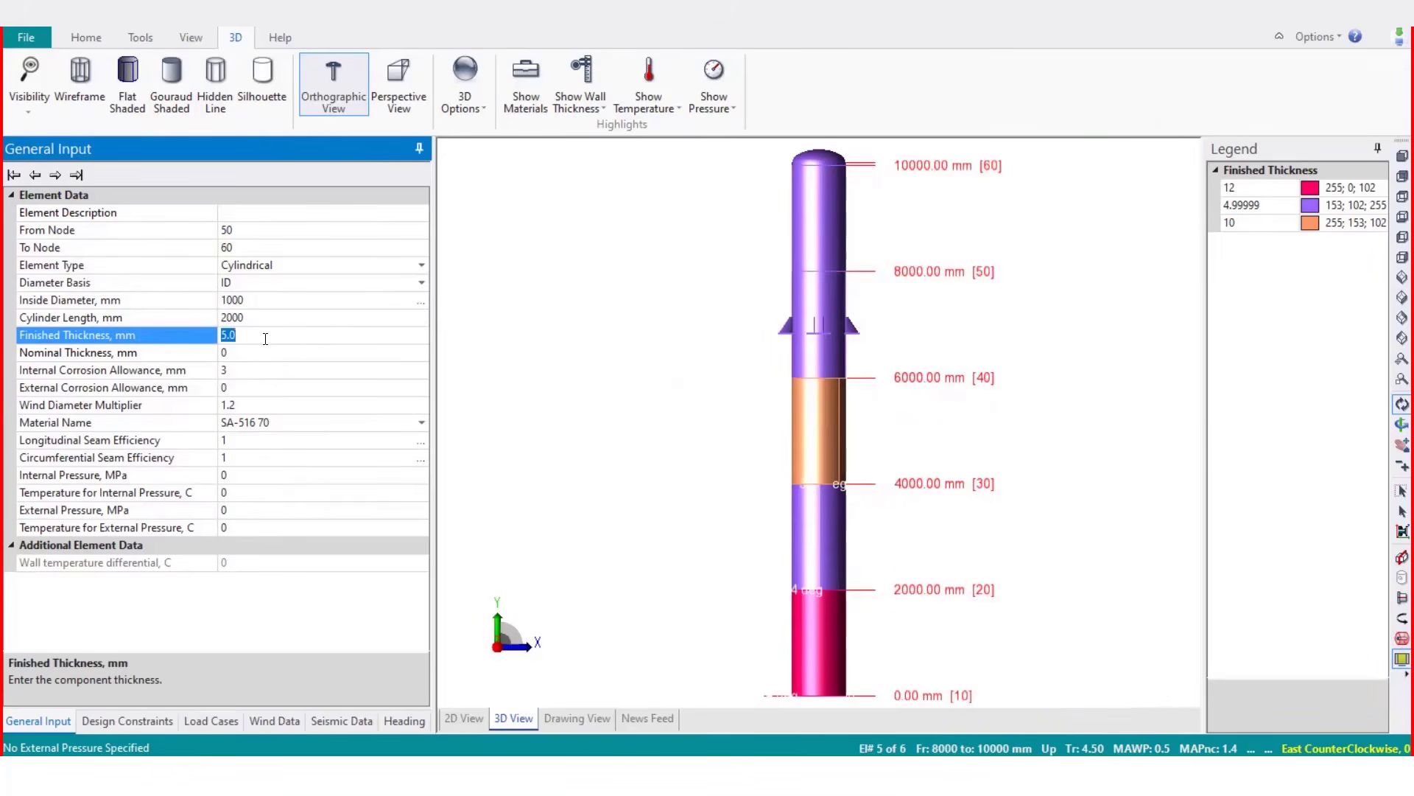
text(10)
key(Return)
click(868, 396)
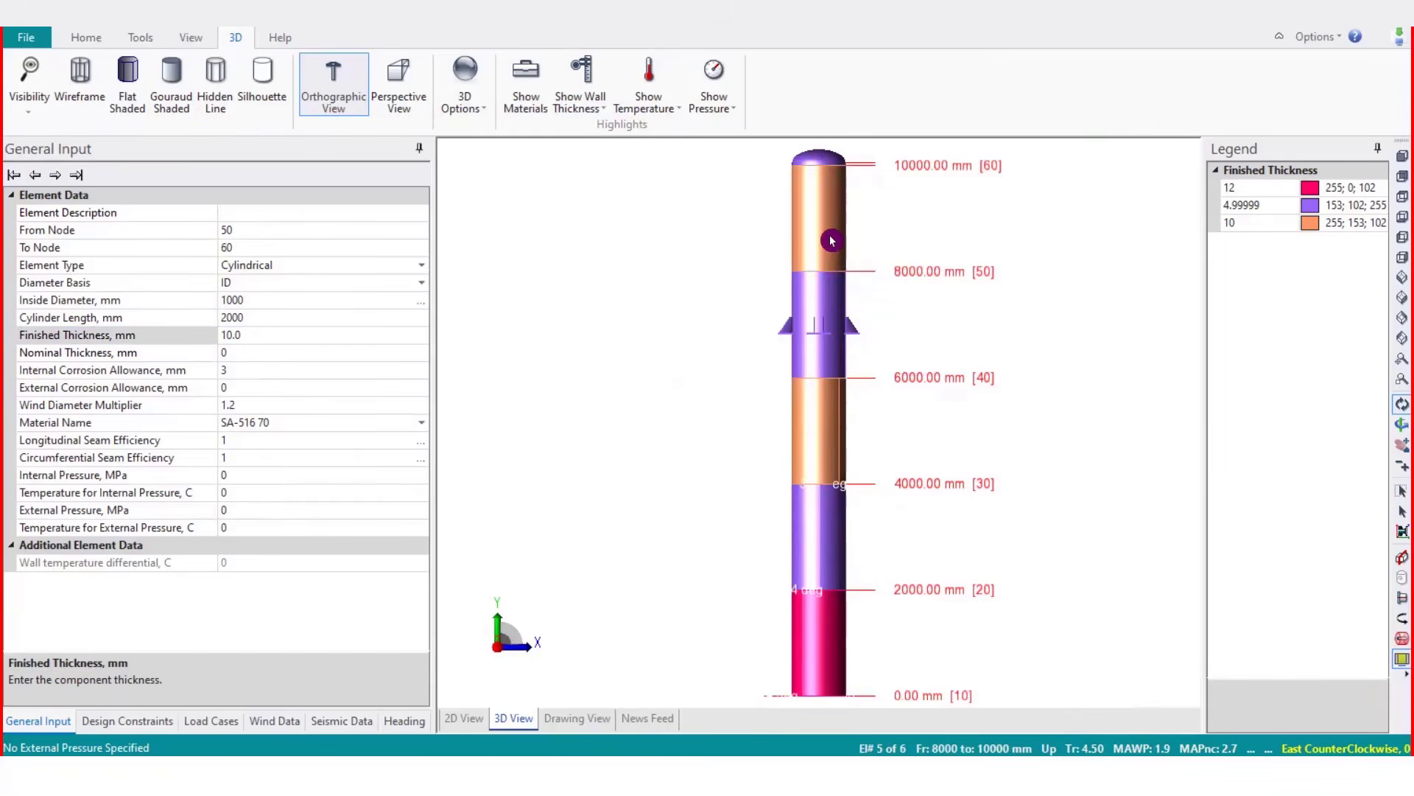
Switch the highlight to nominal wall thickness, then to temperature for internal pressure
click(587, 107)
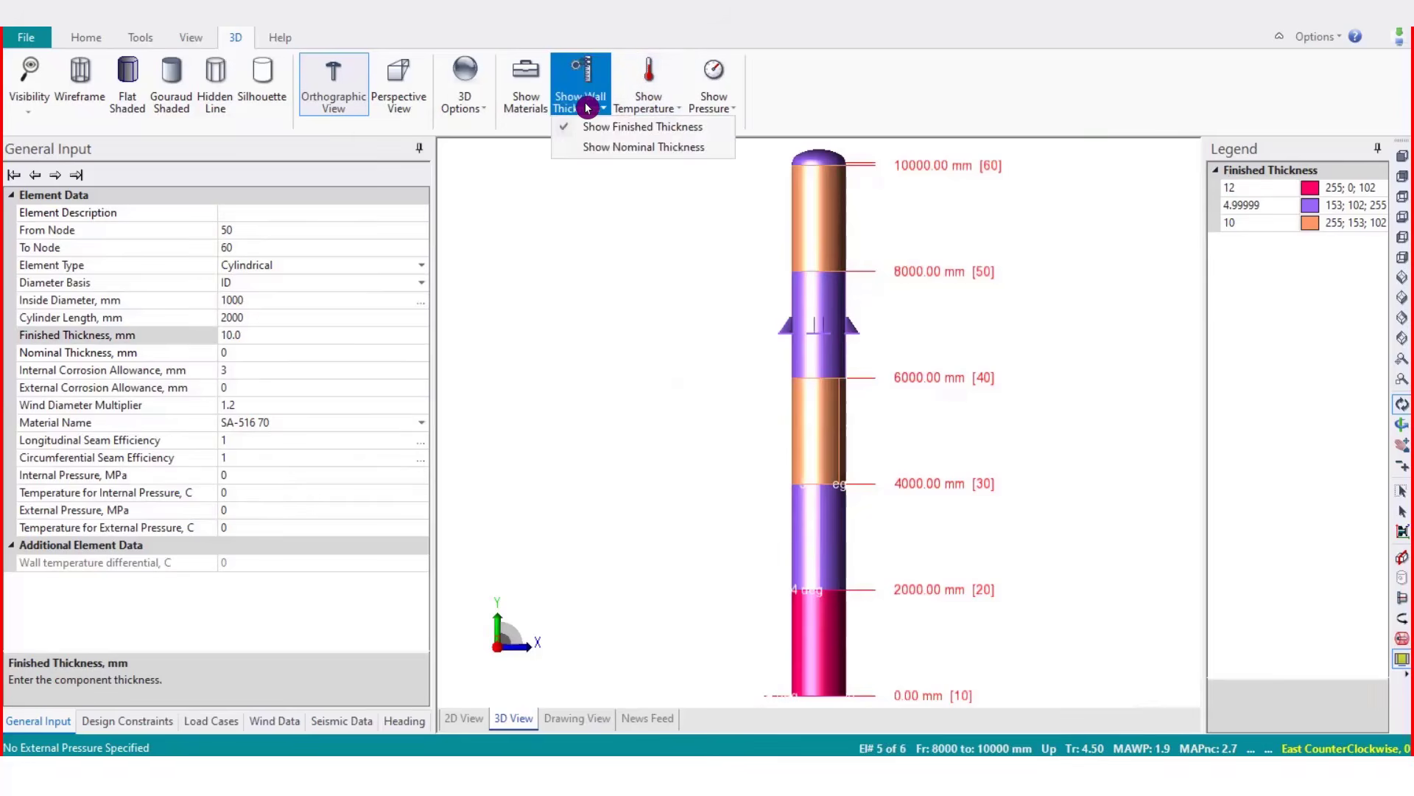
click(606, 145)
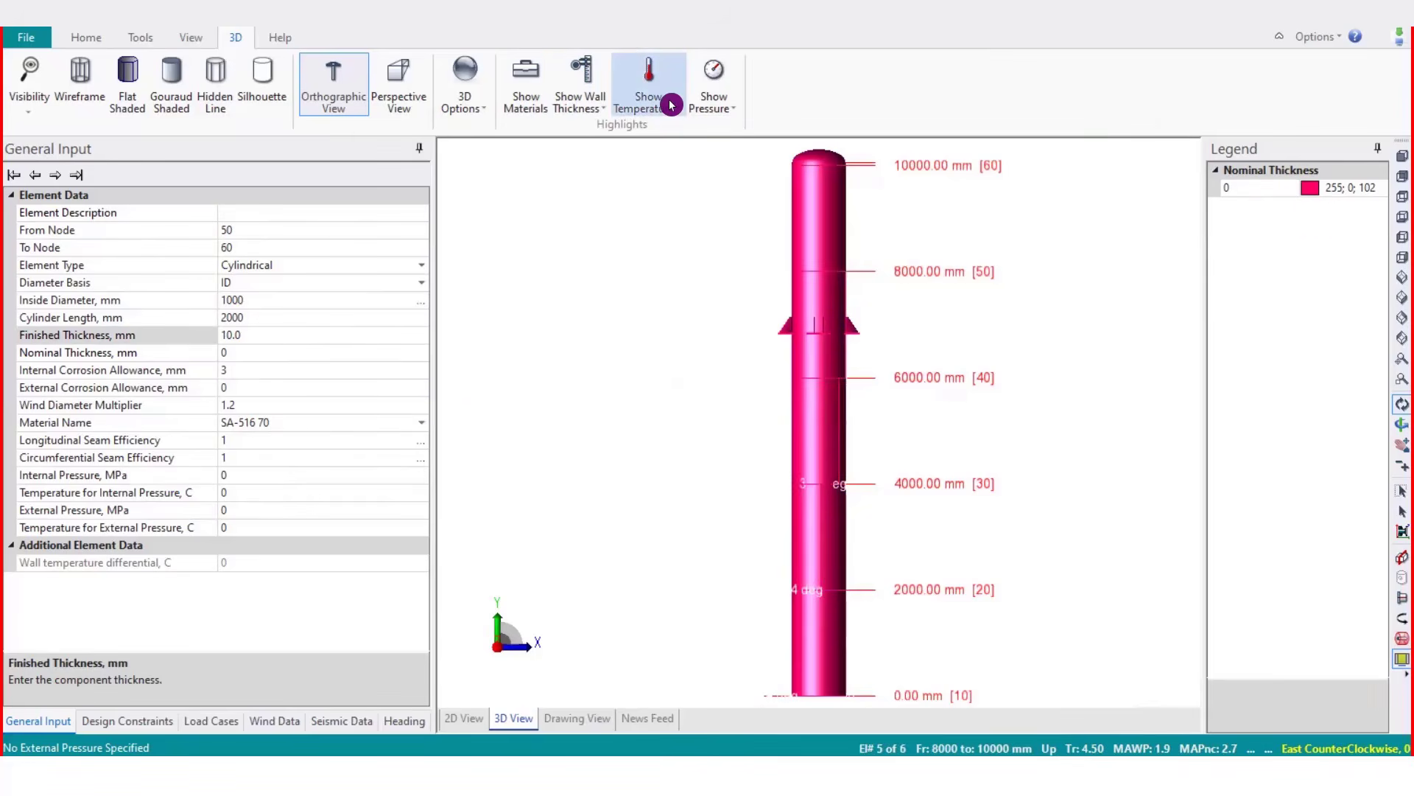
click(647, 108)
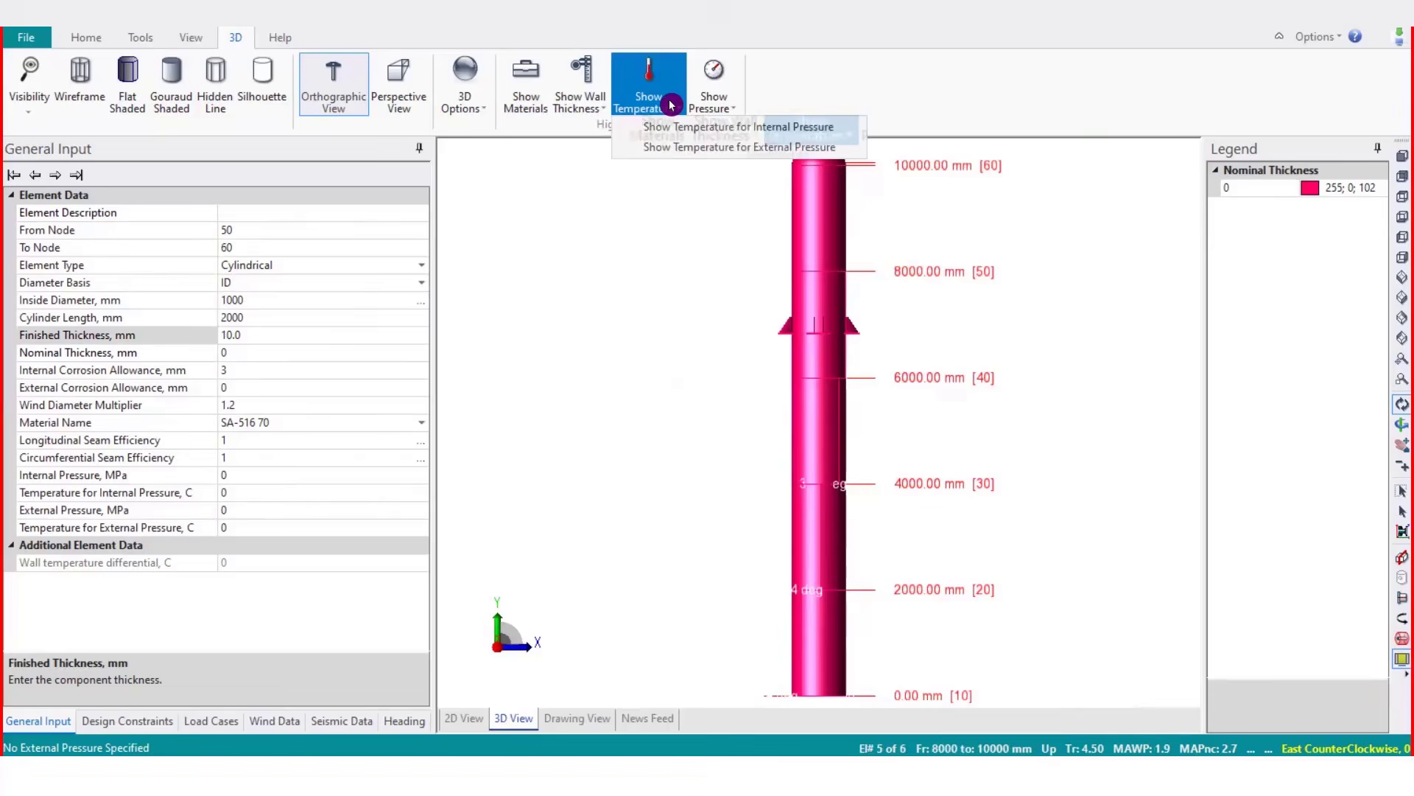
click(825, 130)
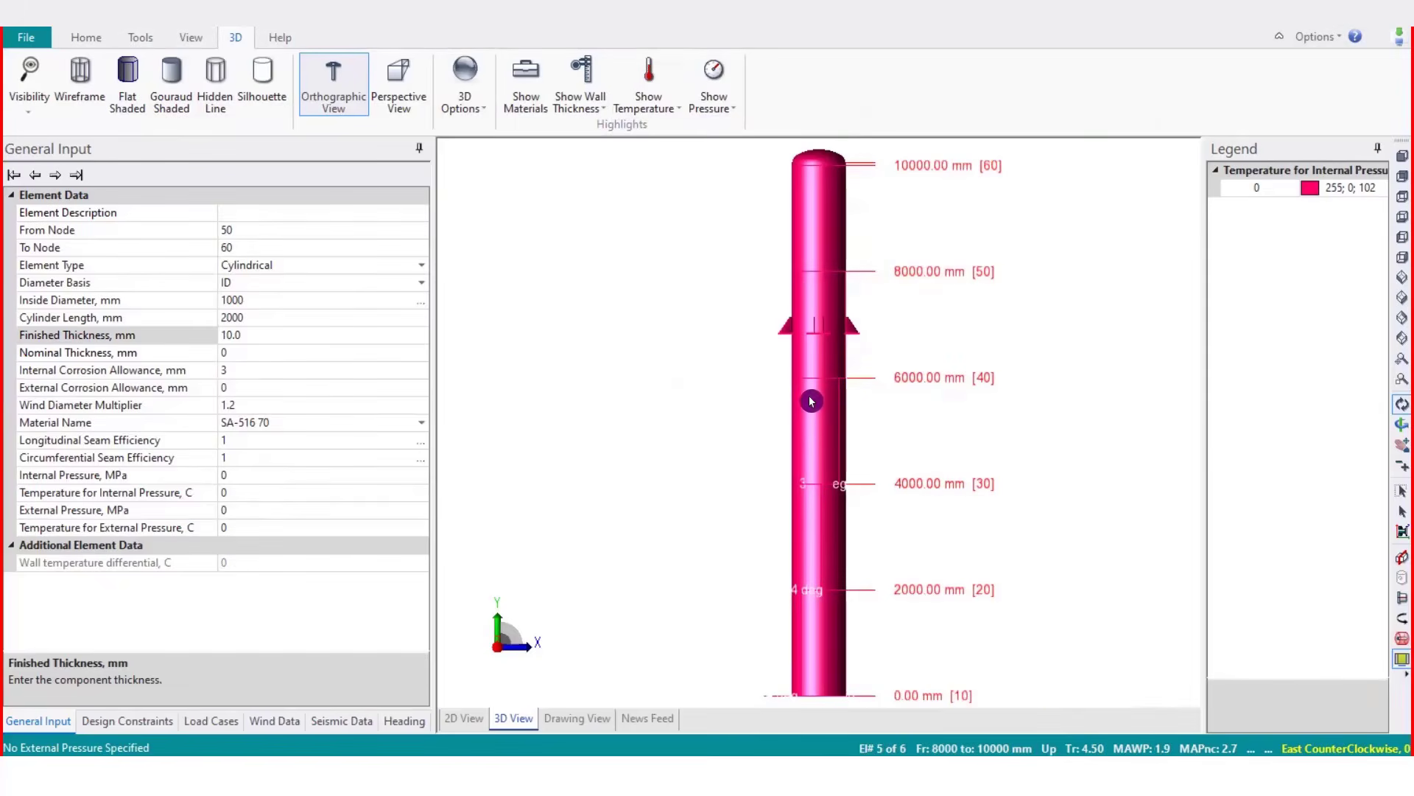
Set the temperature for internal pressure of the element from 4000 to 6000 mm to 100 C
click(811, 401)
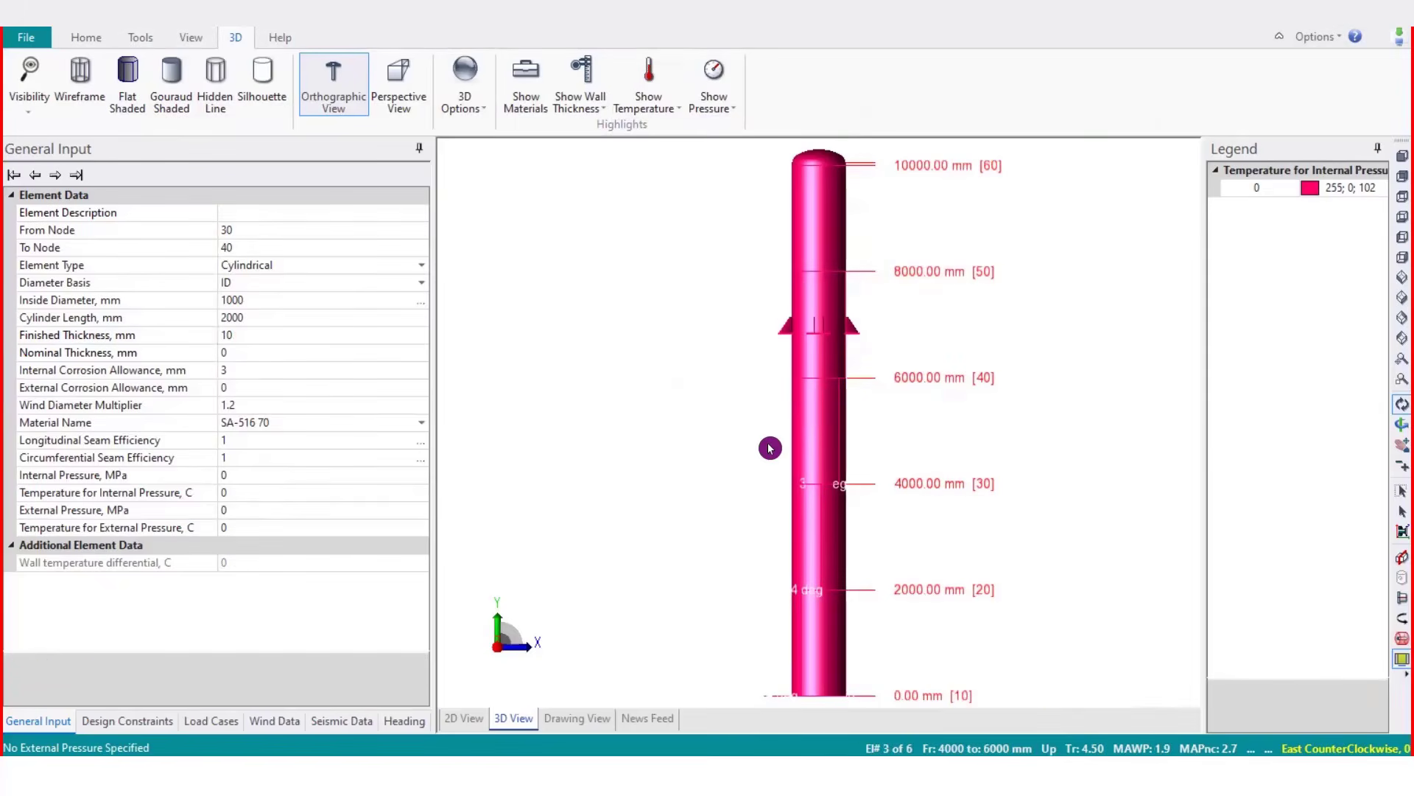
click(304, 479)
click(295, 496)
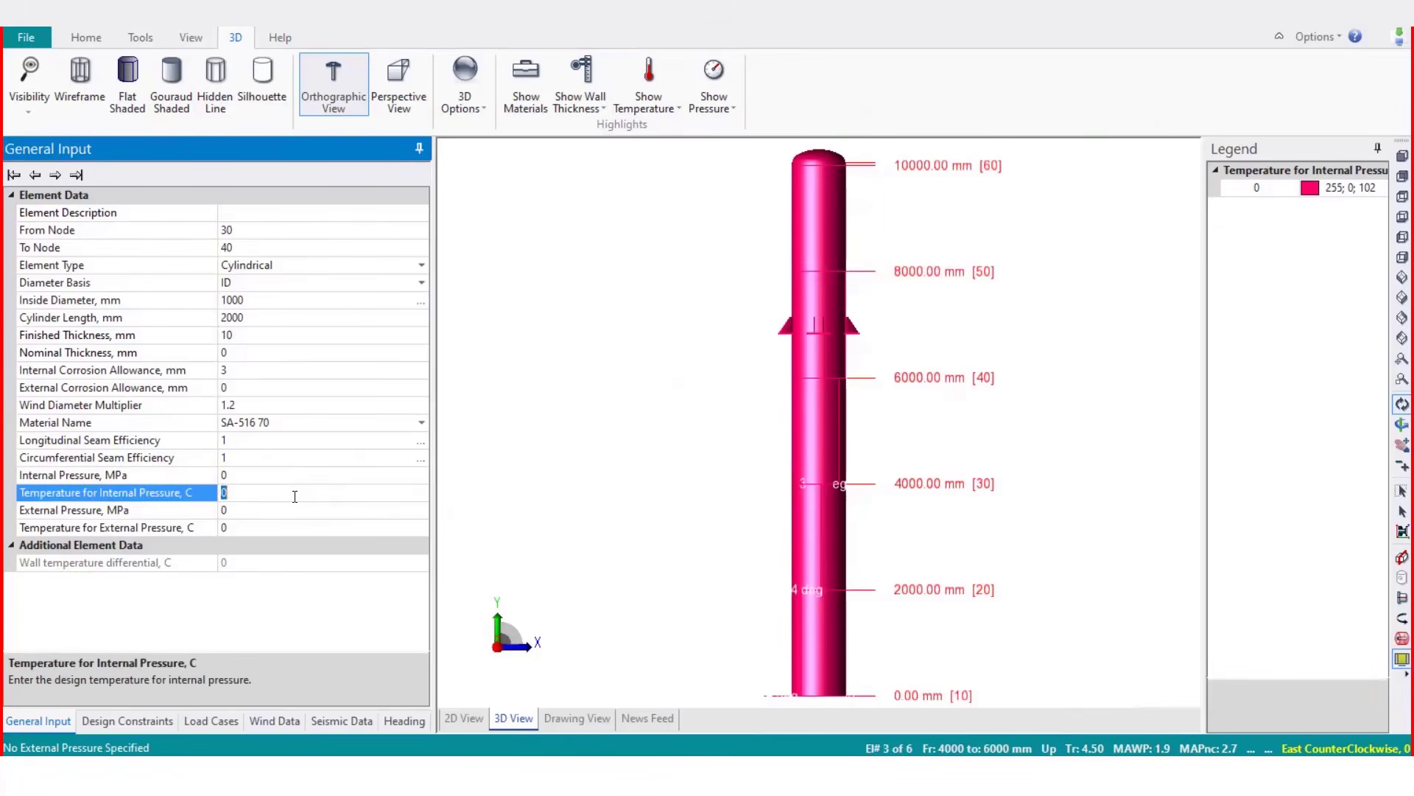
key(Return)
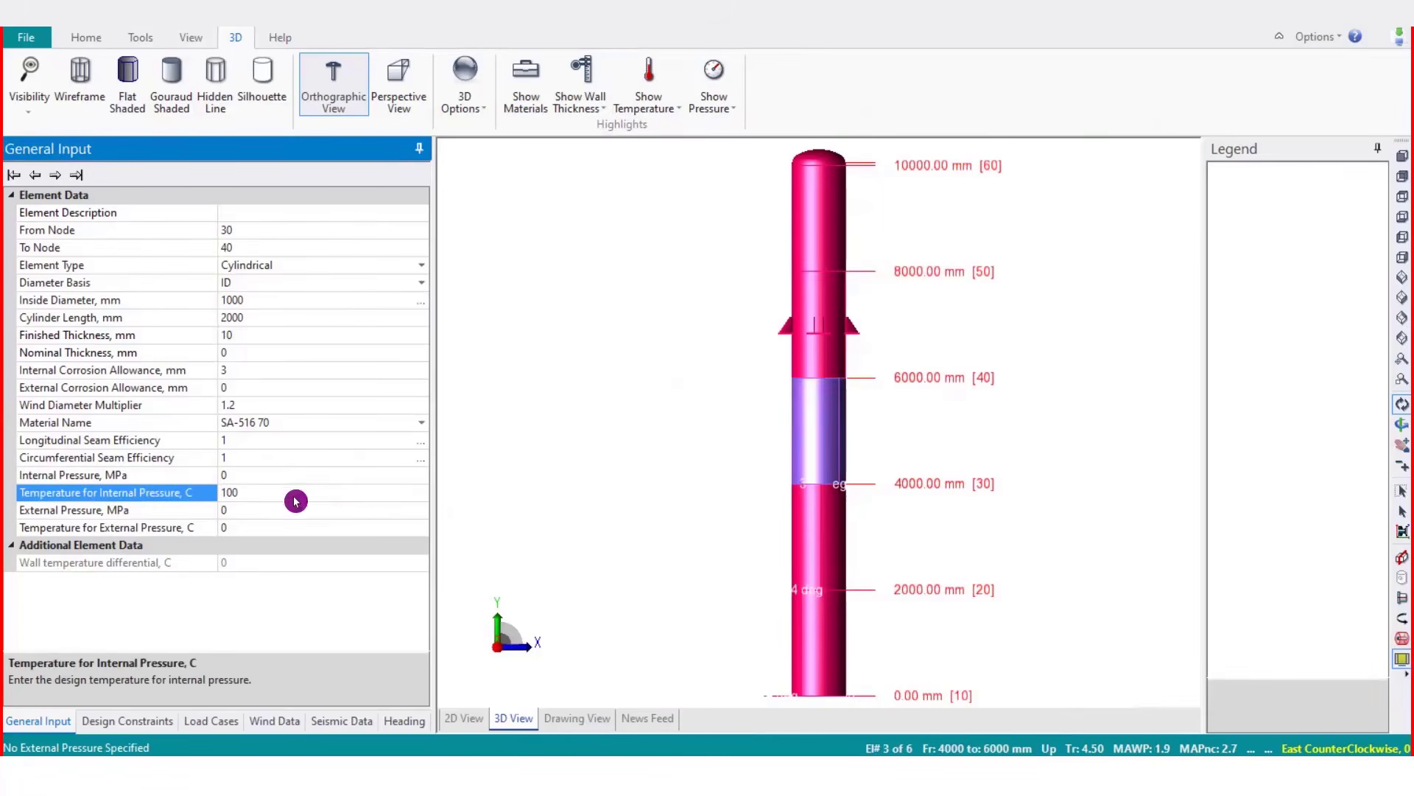
click(745, 407)
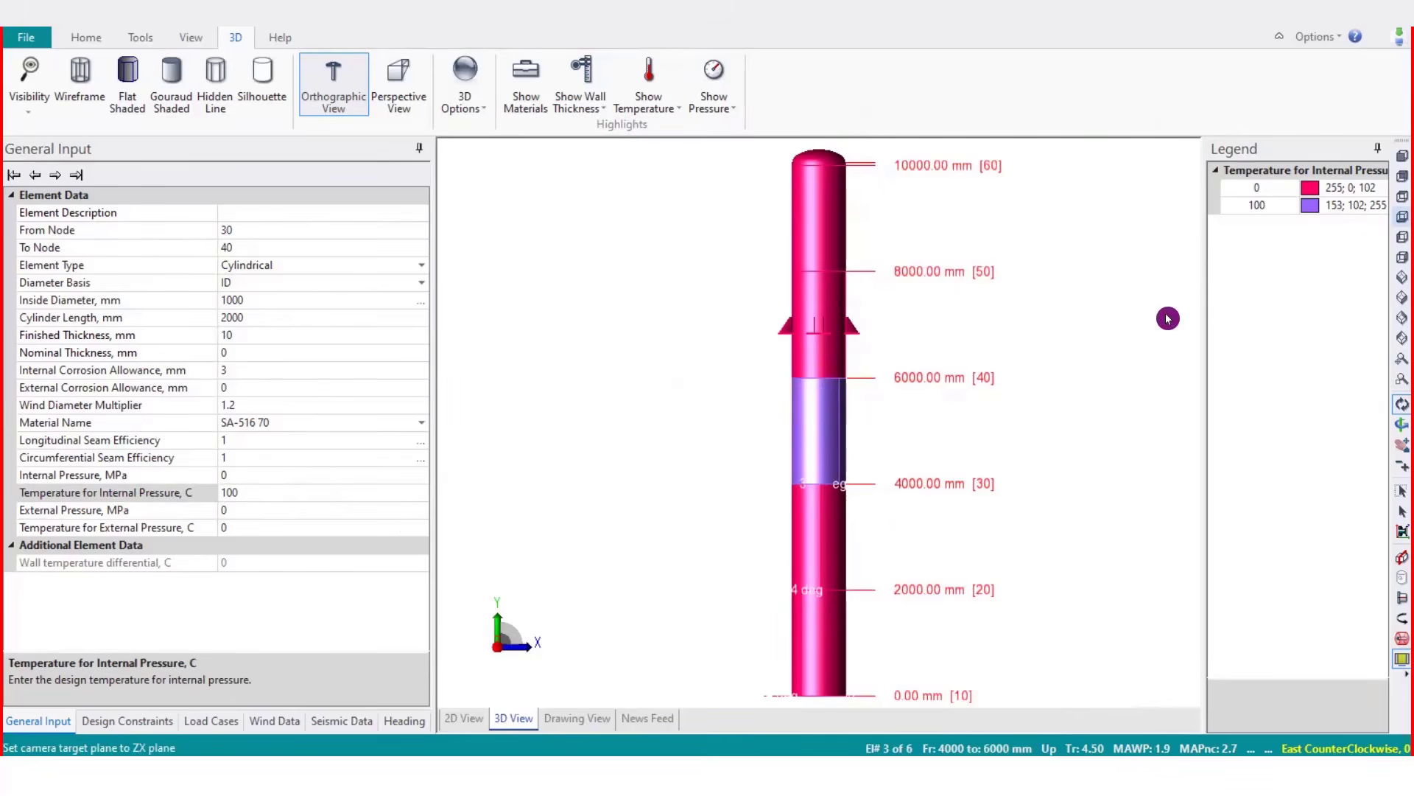
Switch the vessel highlight to internal pressure
click(665, 83)
click(667, 295)
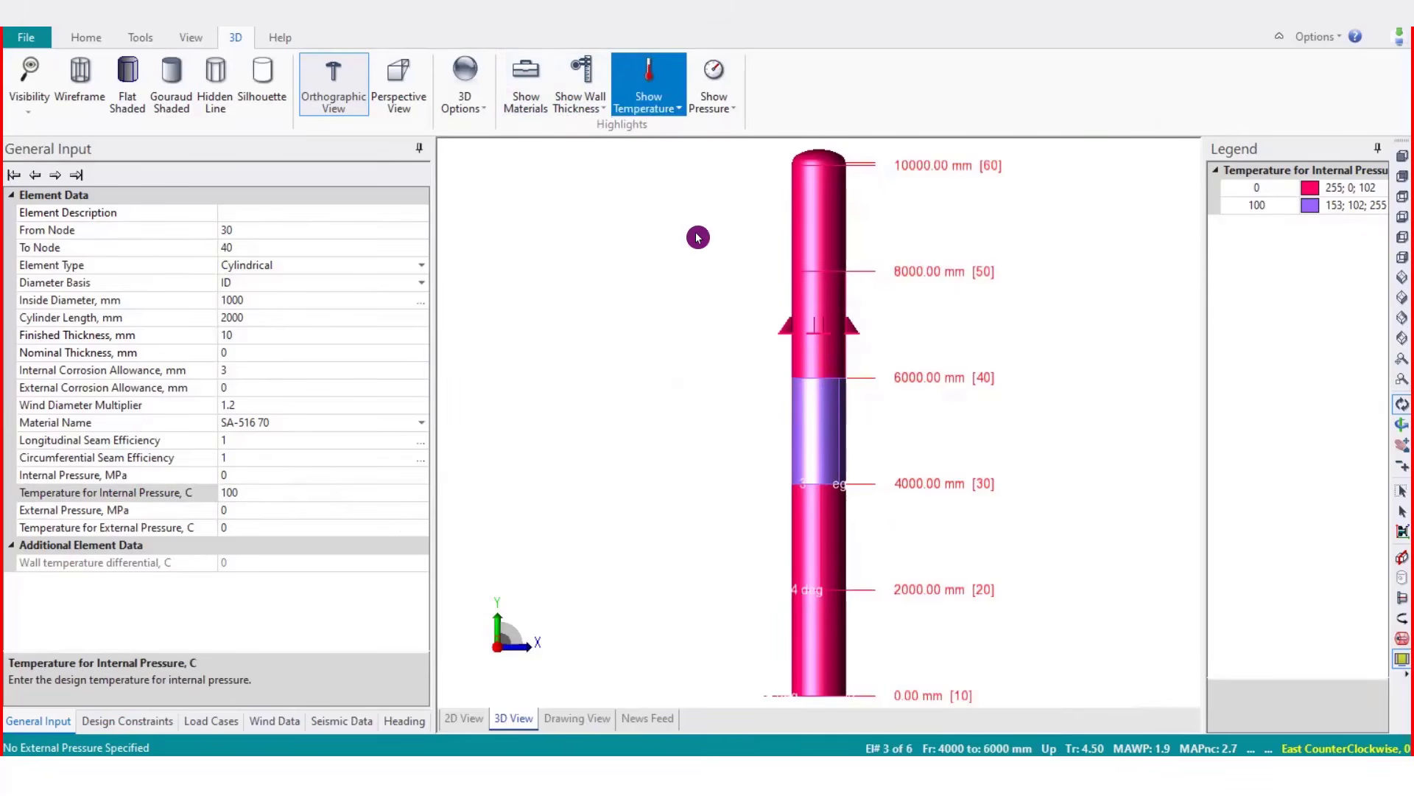
click(733, 113)
click(796, 126)
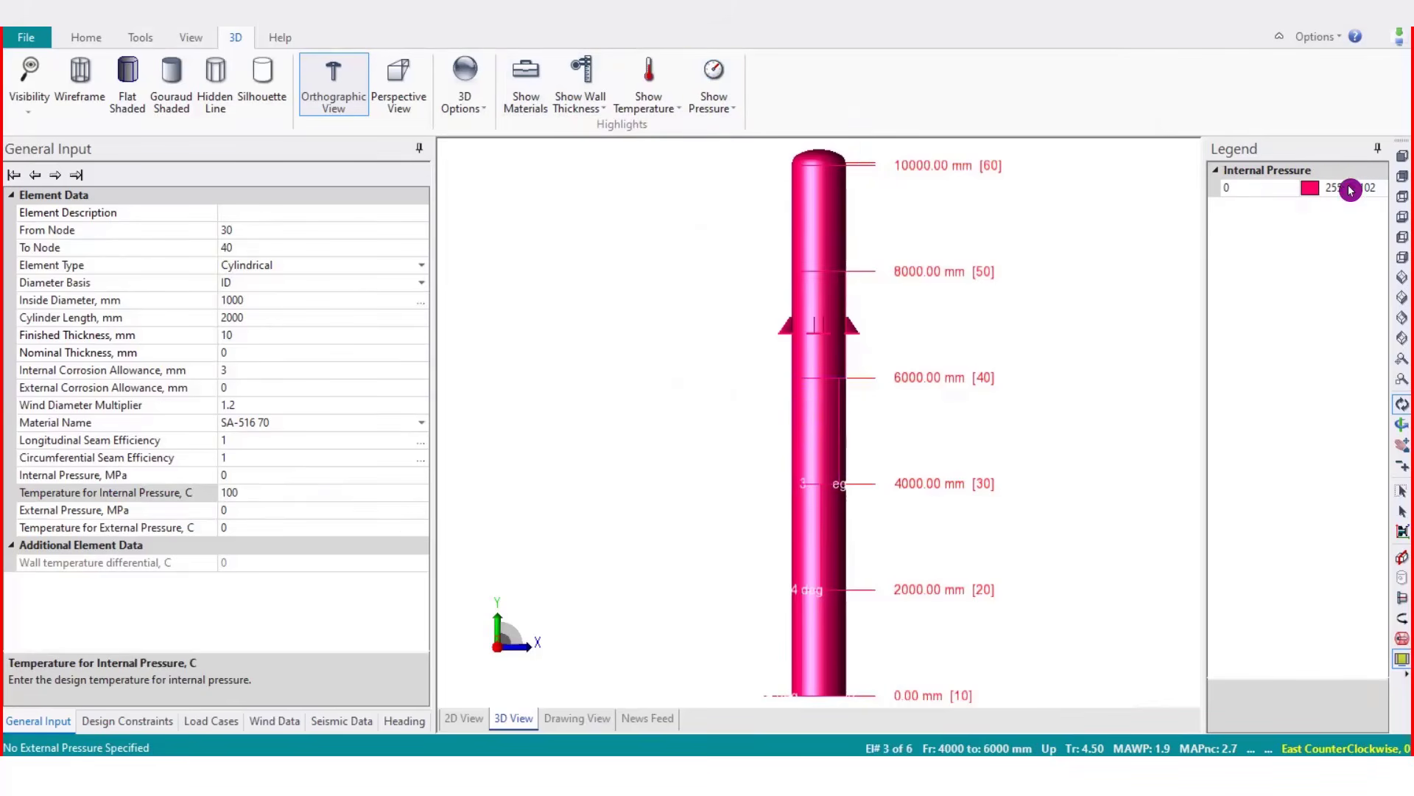
Open the help topics in the browser and browse the PV Elite help overview and table of contents
click(300, 37)
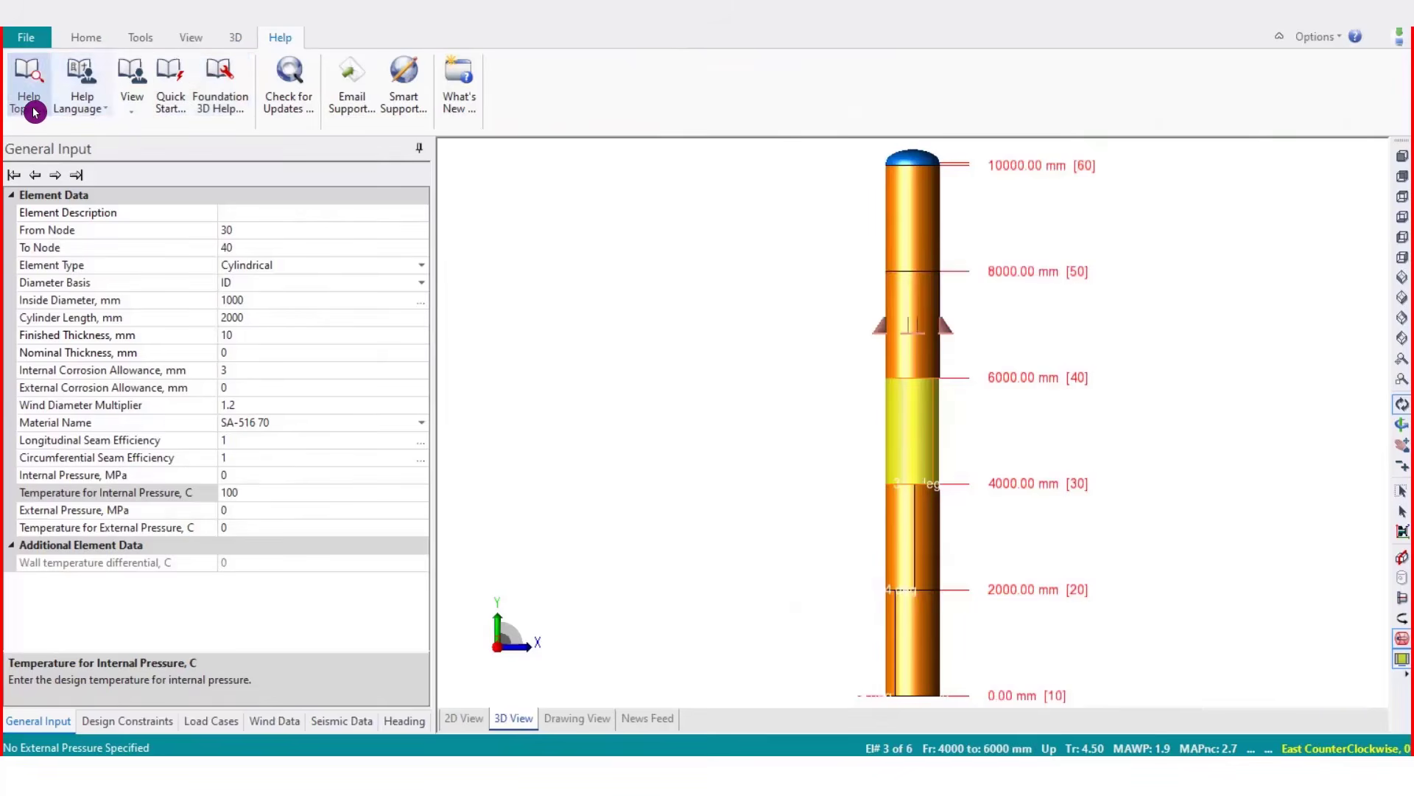
click(30, 89)
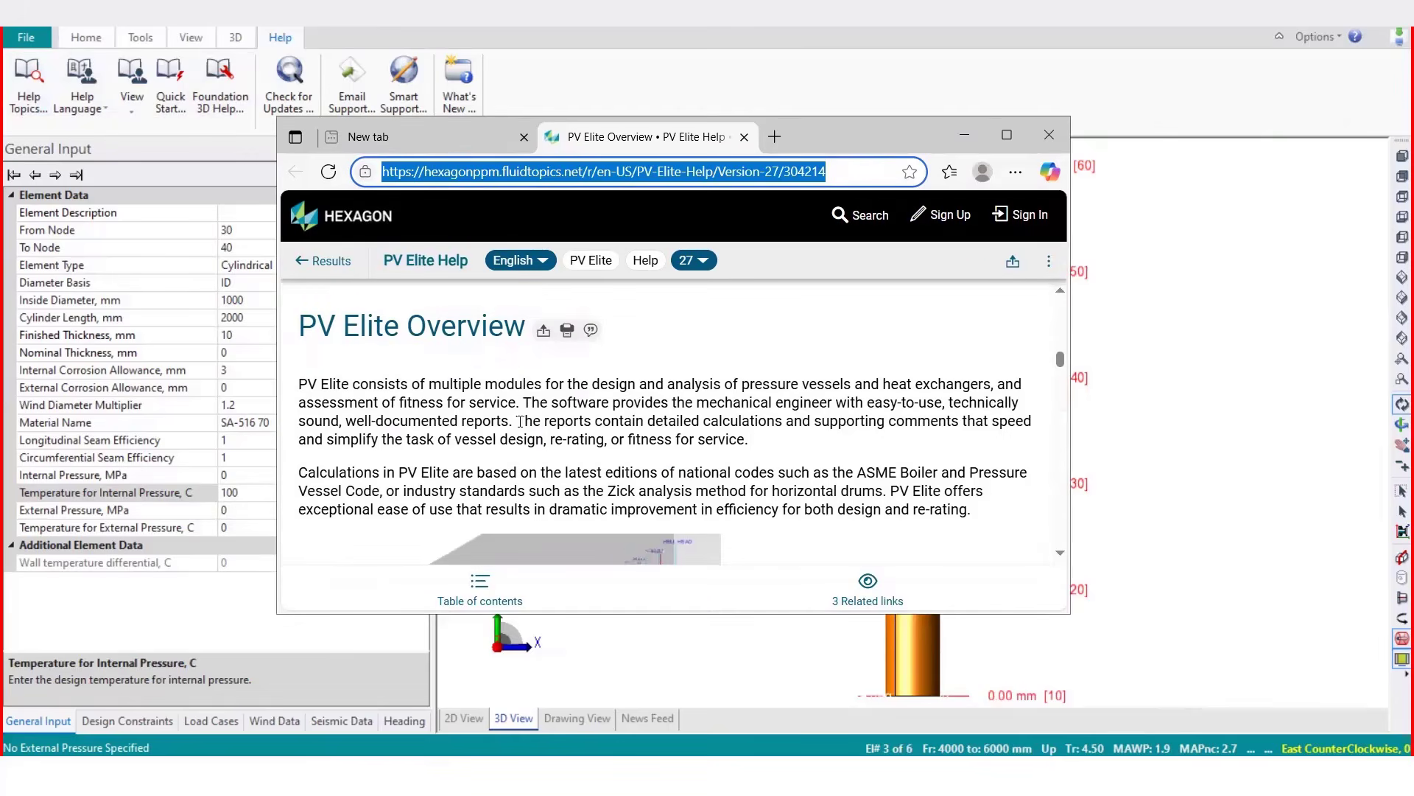
scroll(519, 427, down, 8)
scroll(519, 427, down, 5)
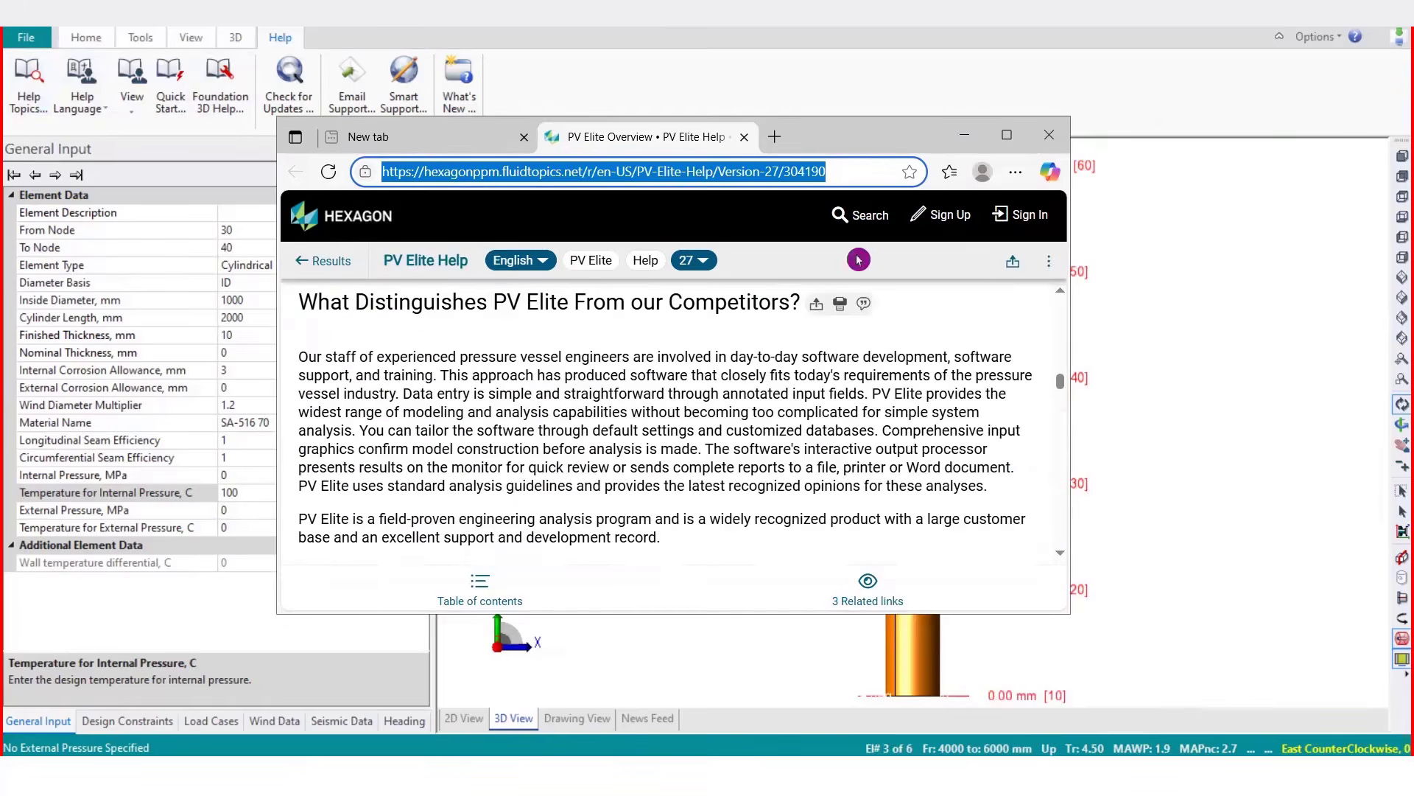
click(1007, 134)
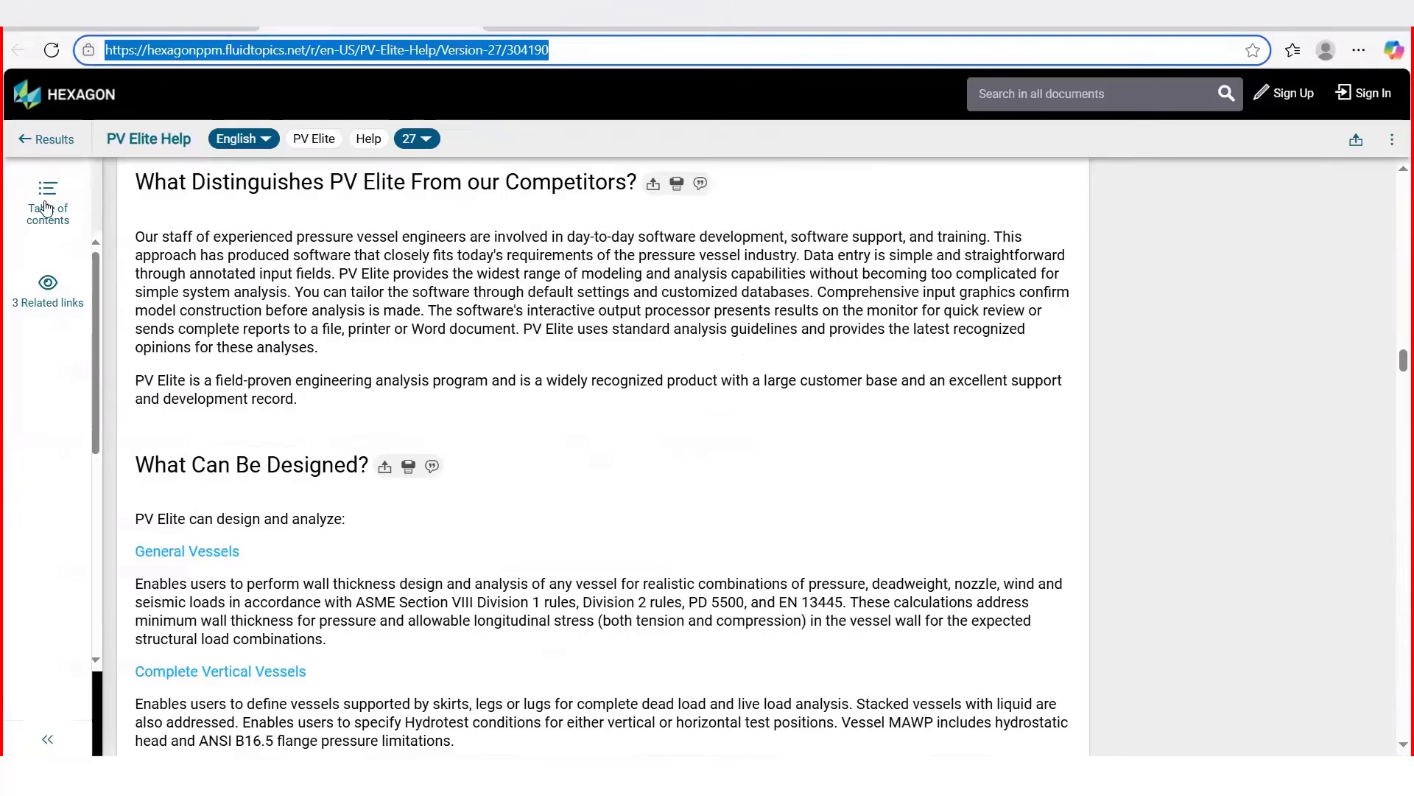
scroll(228, 603, down, 3)
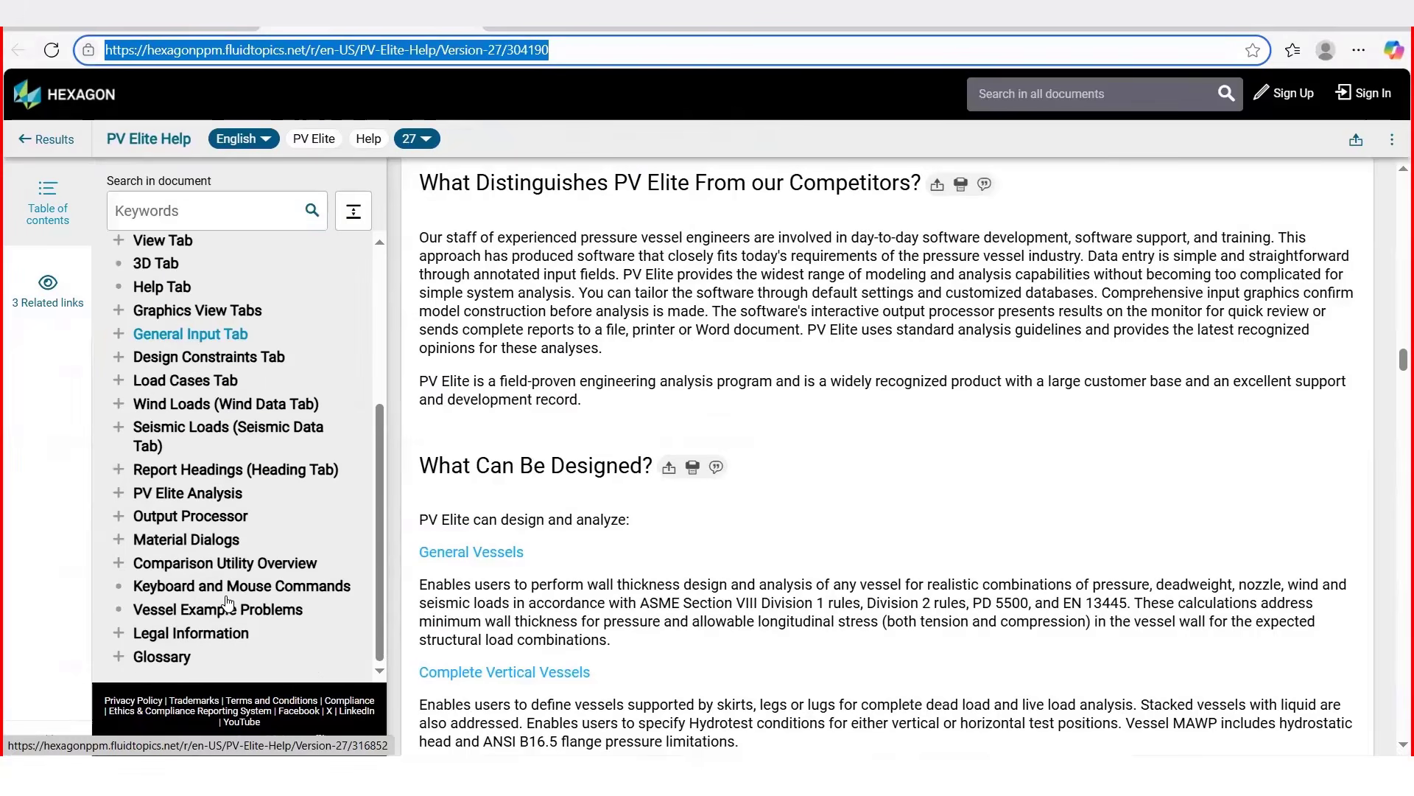
Expand the Wind Loads (Wind Data Tab) section of the help contents and browse its wind code entries
scroll(202, 523, up, 1)
click(118, 496)
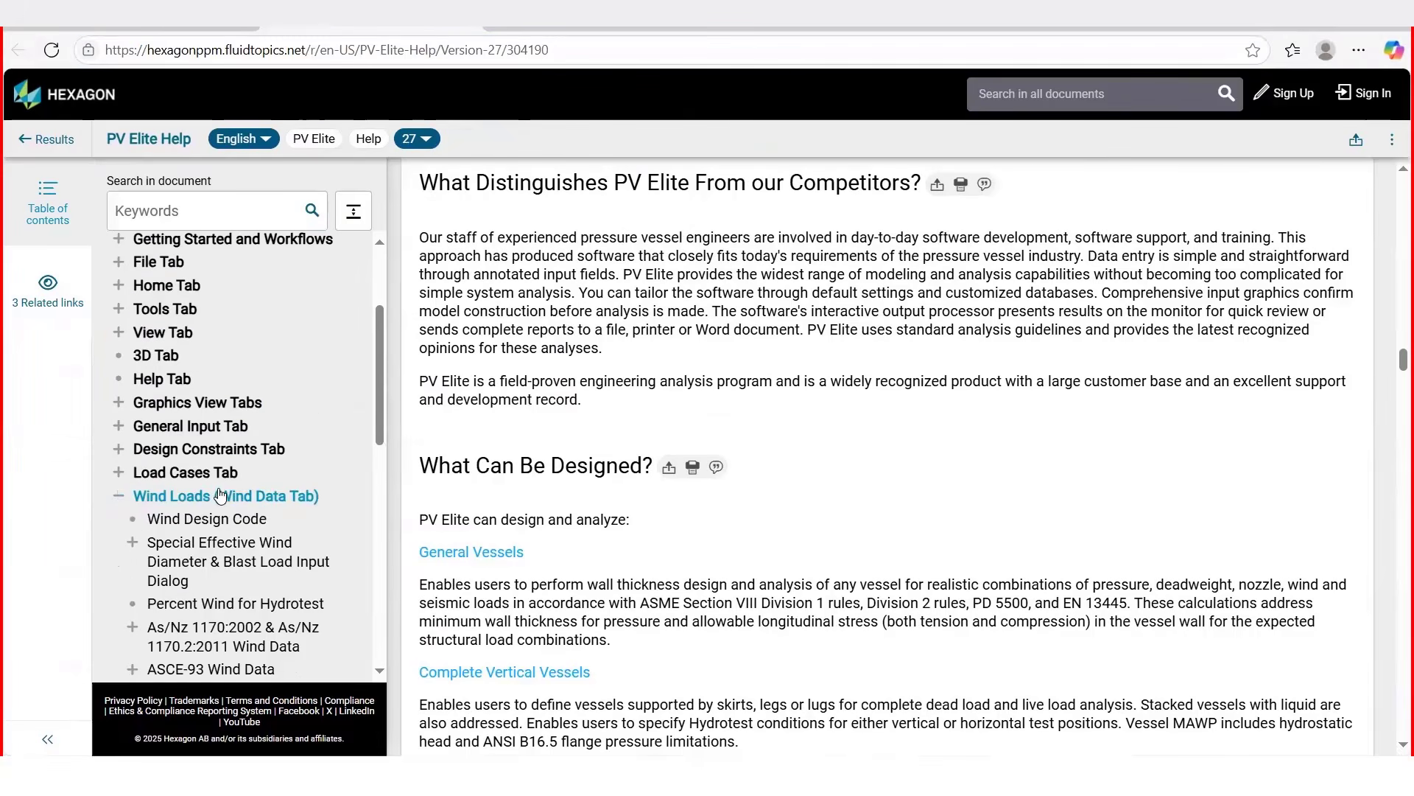
scroll(220, 495, down, 3)
scroll(272, 309, down, 5)
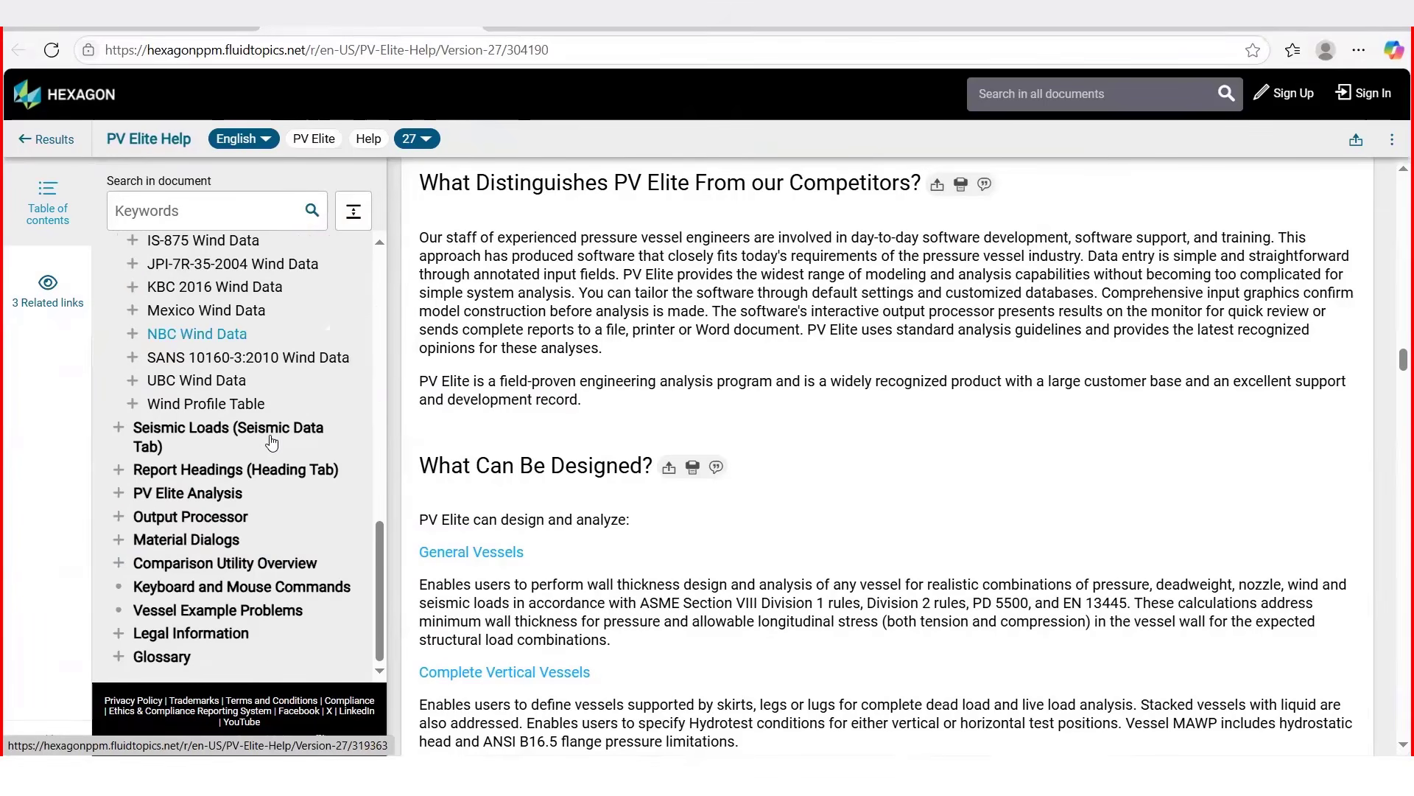
scroll(272, 442, up, 3)
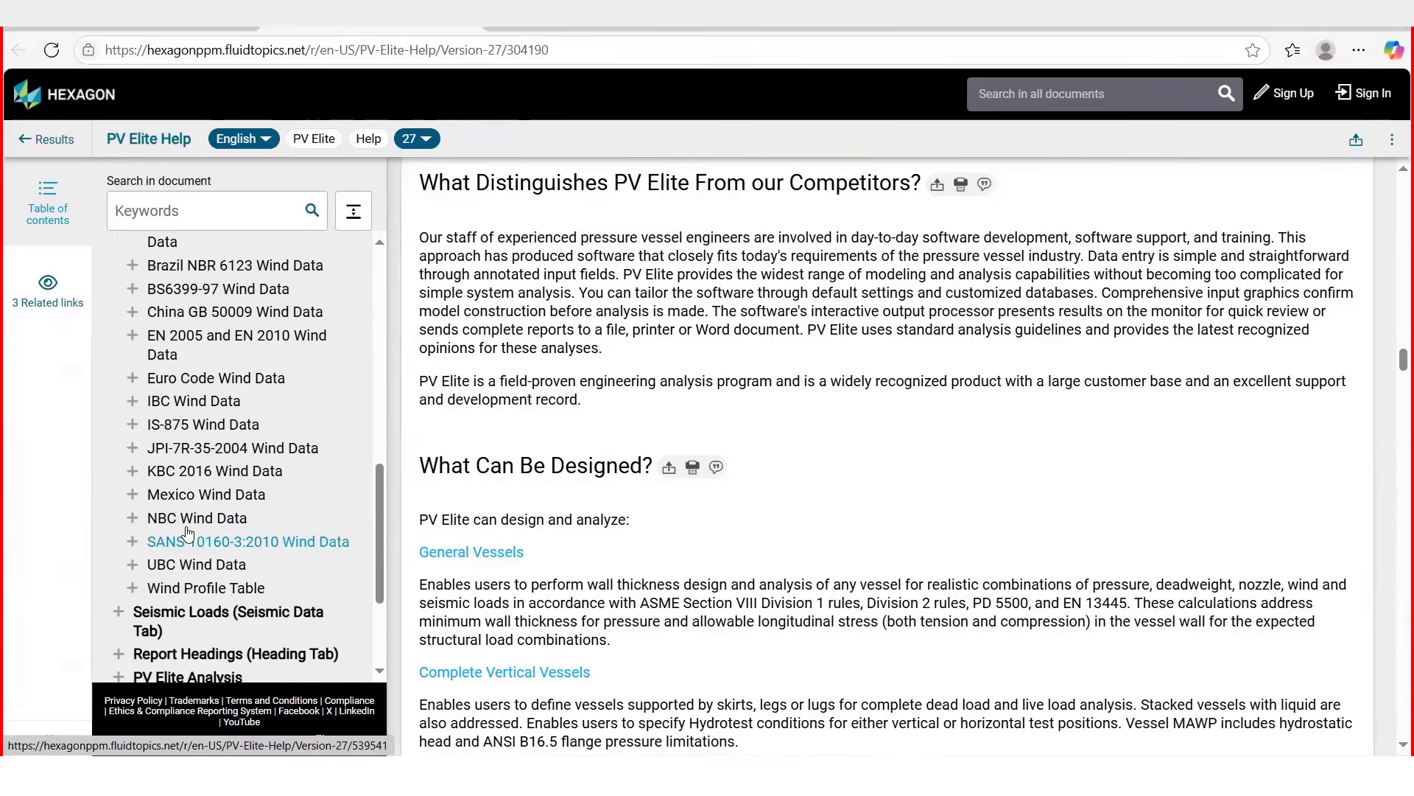
scroll(189, 532, up, 3)
scroll(224, 546, up, 3)
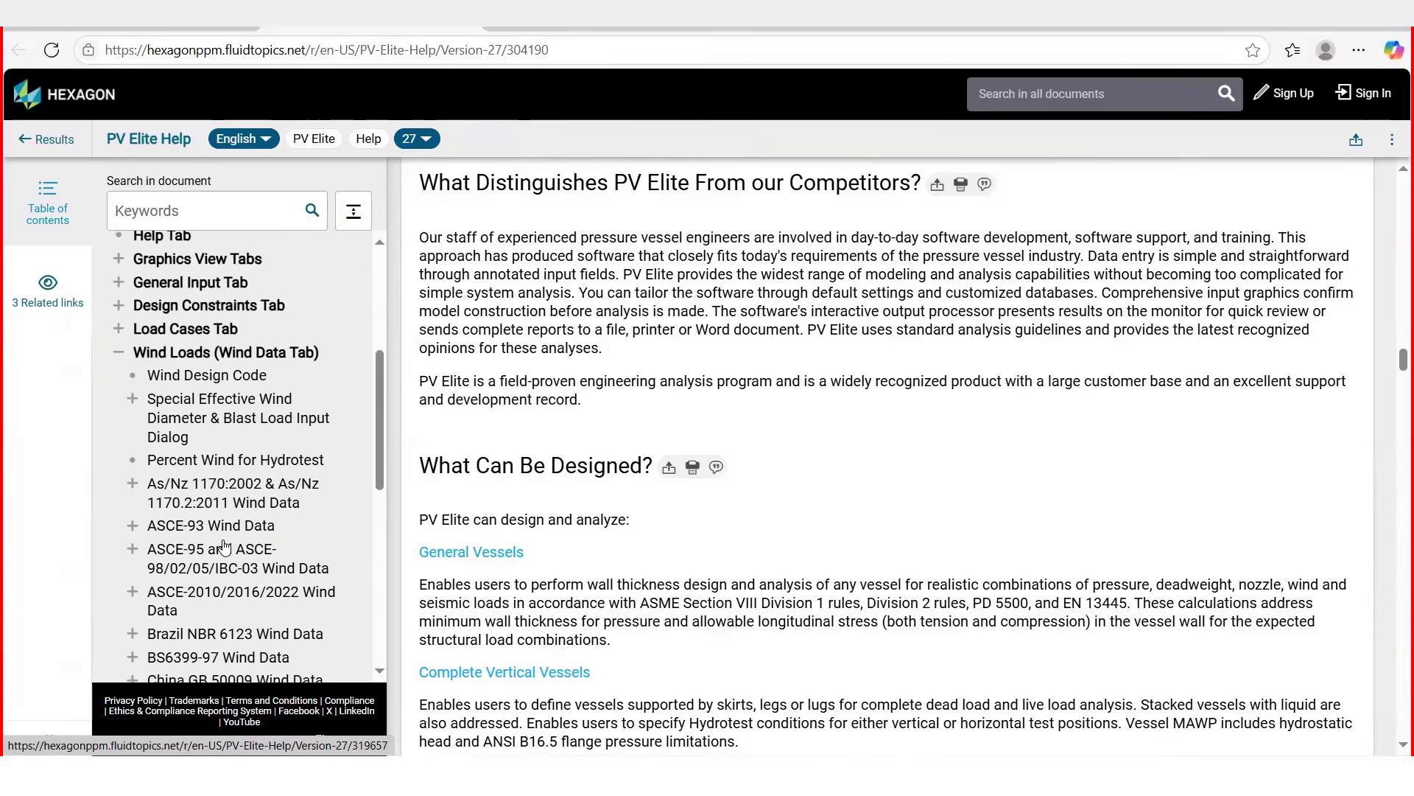
scroll(224, 546, down, 1)
scroll(225, 546, down, 2)
click(162, 531)
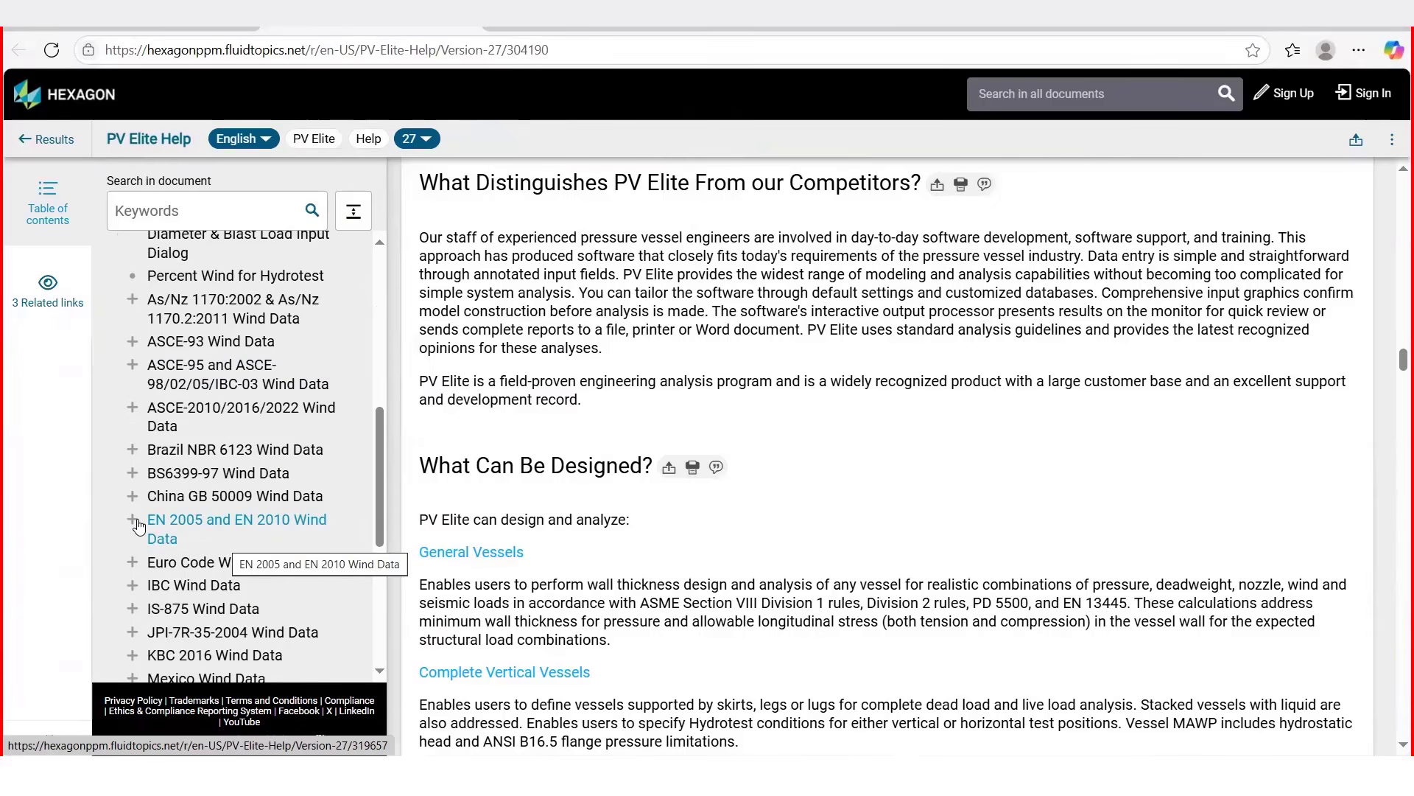
Expand IS-875 Wind Data and open the Topography Factor (IS-875) topic to read its description
scroll(261, 520, down, 2)
click(133, 516)
scroll(214, 357, down, 4)
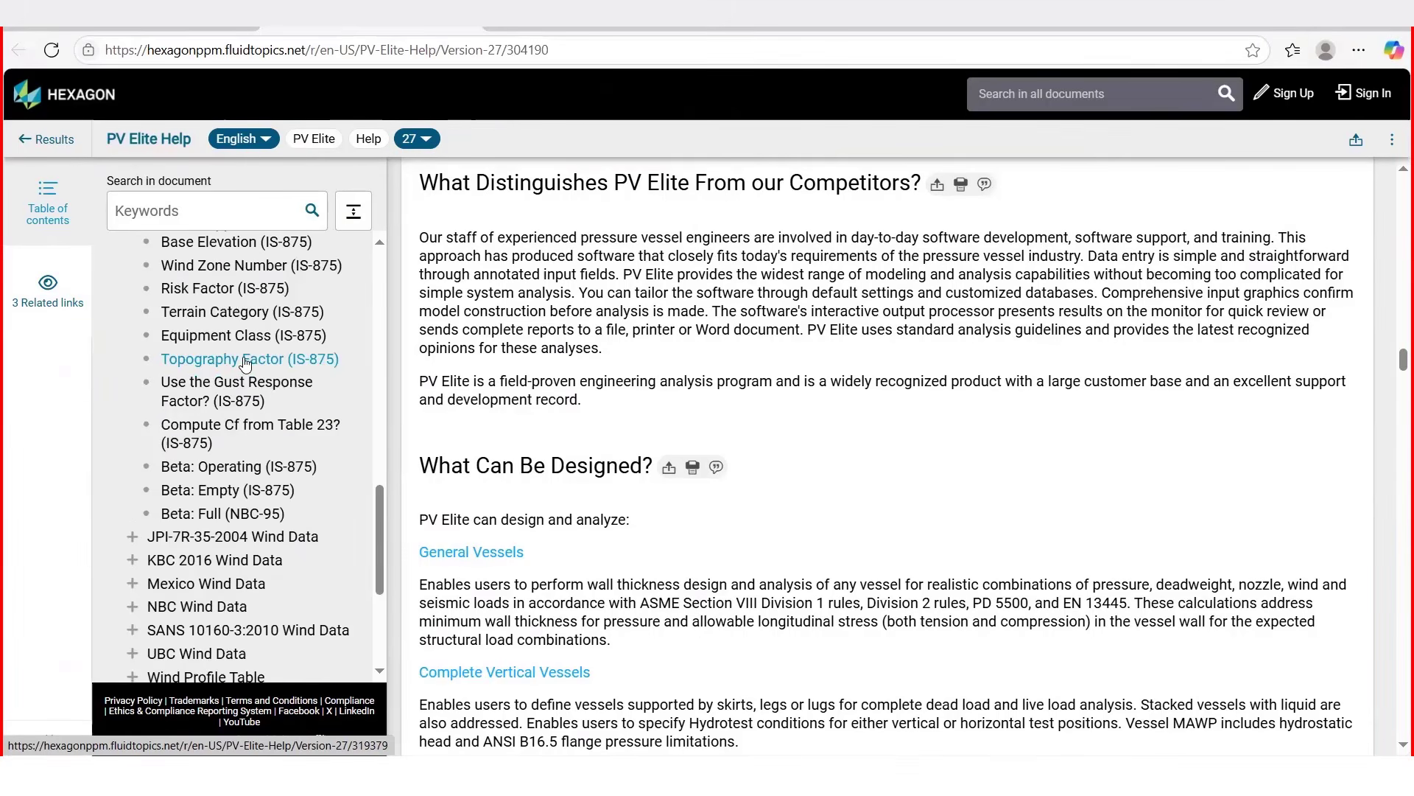
click(246, 361)
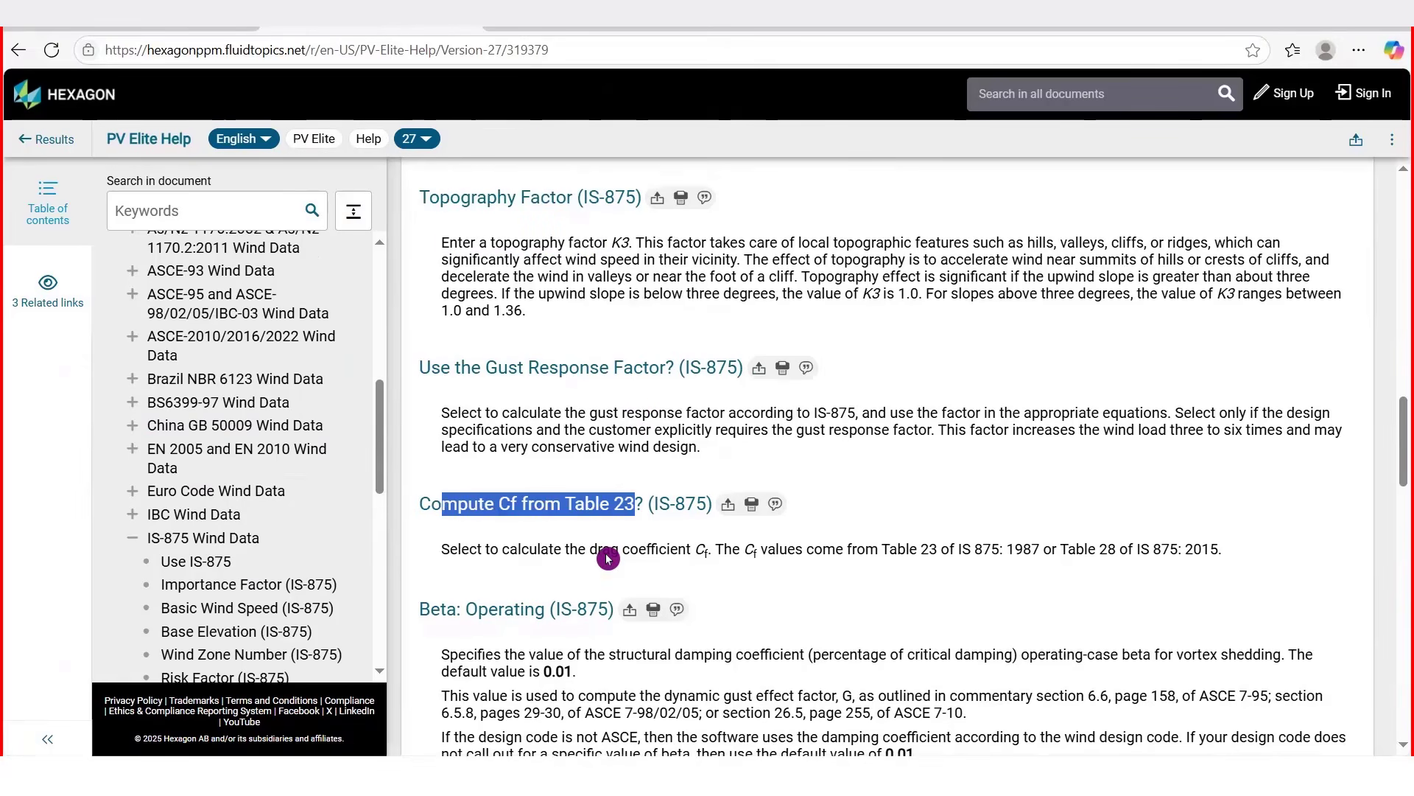
scroll(1253, 454, down, 10)
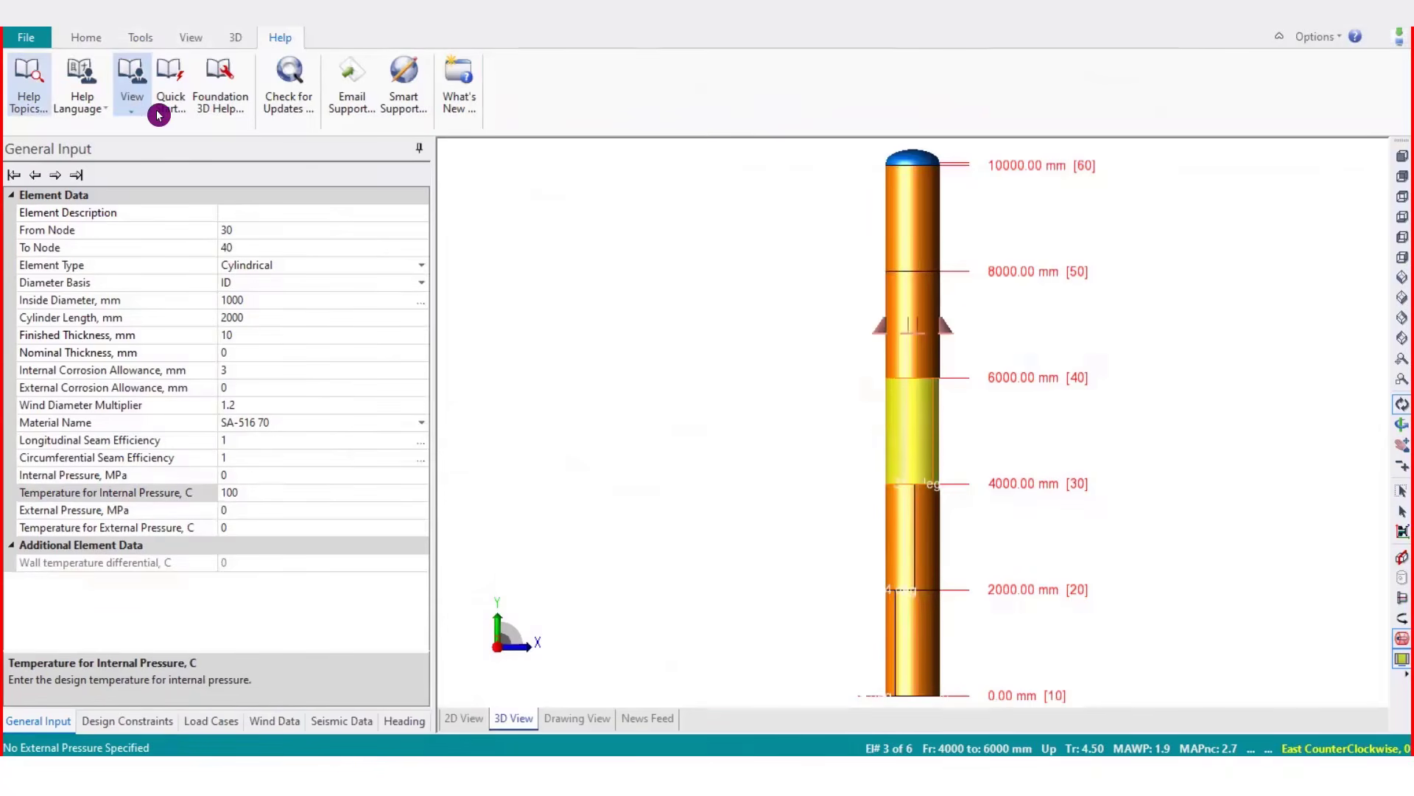
Review the help language choices and the available manuals: User's Guide, Verification & Validation Manual and QA Certificate
click(103, 116)
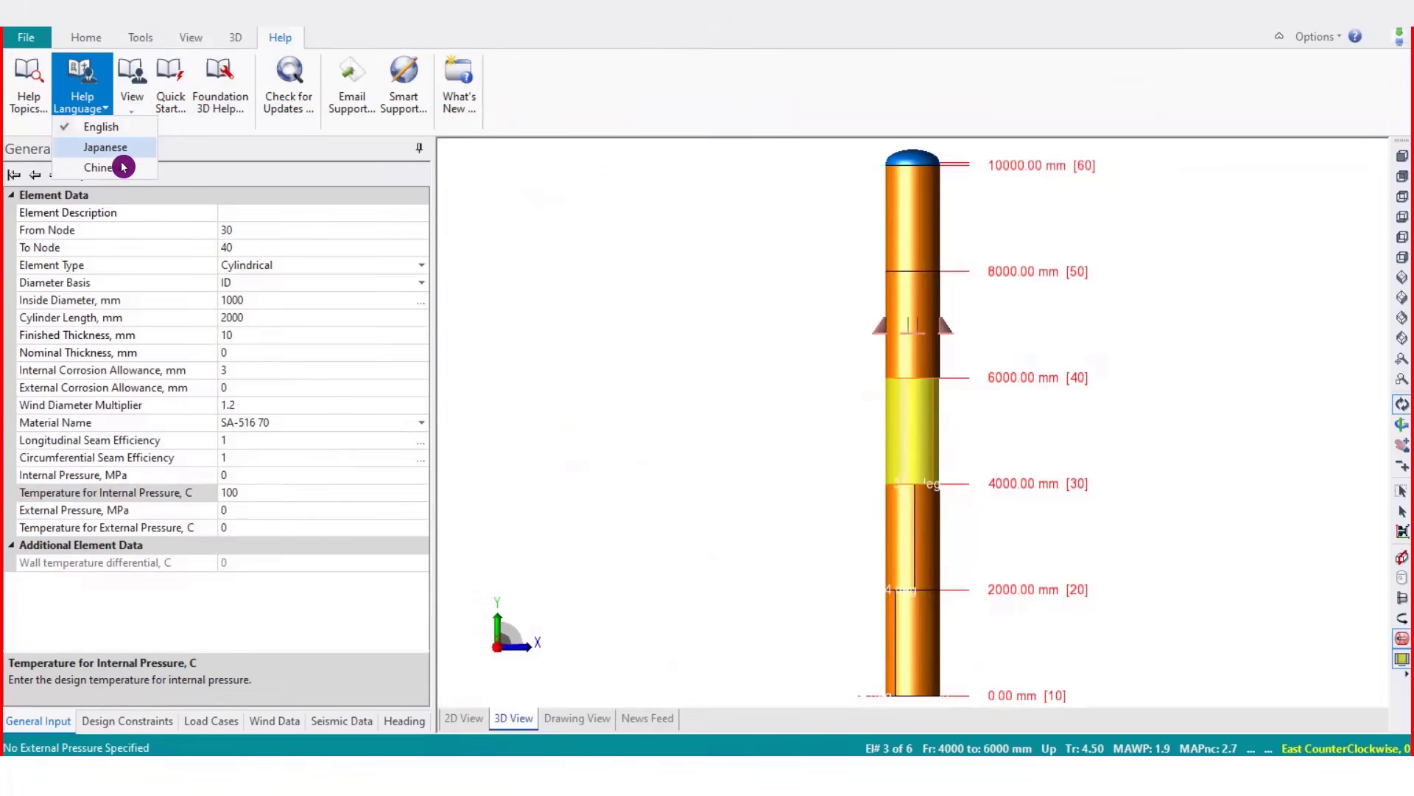
click(132, 109)
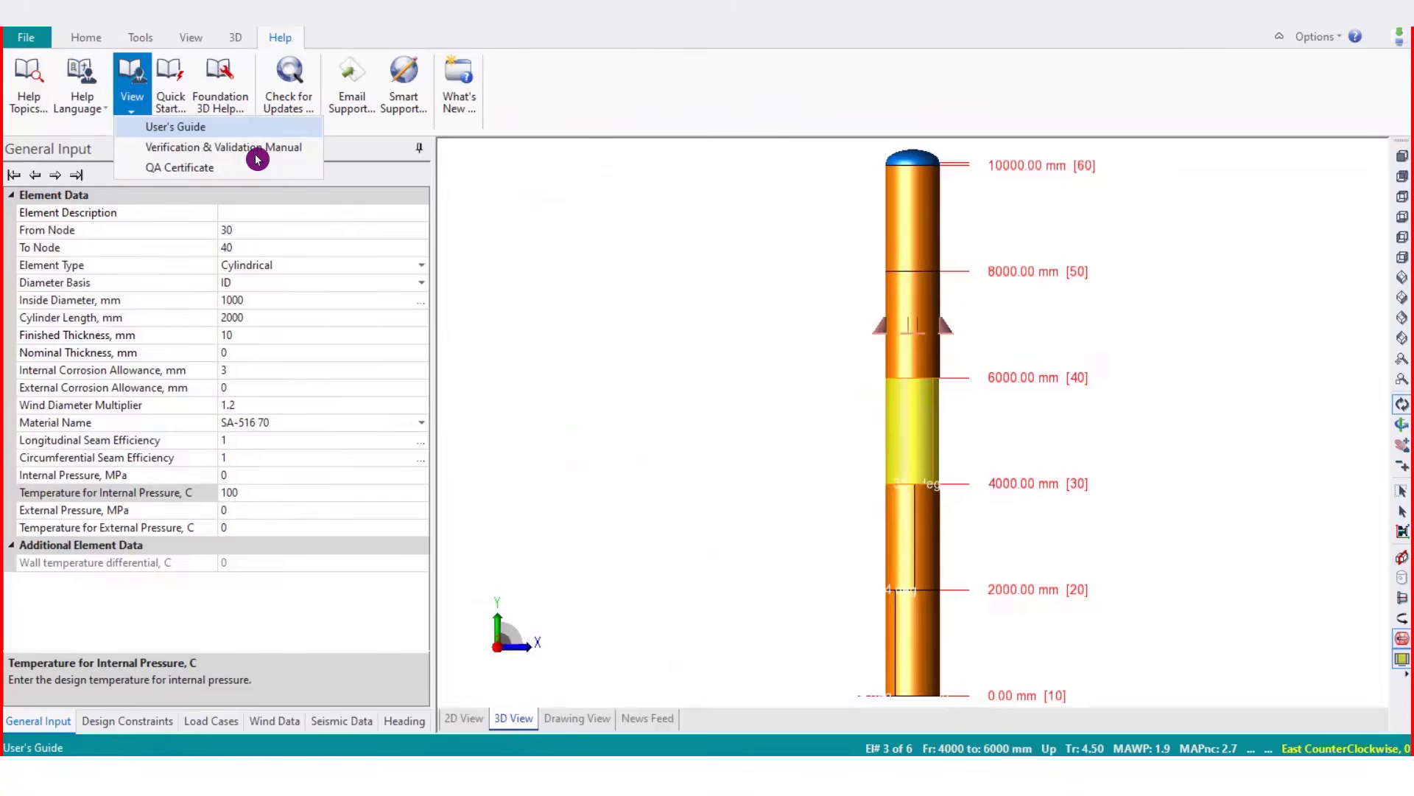
click(132, 106)
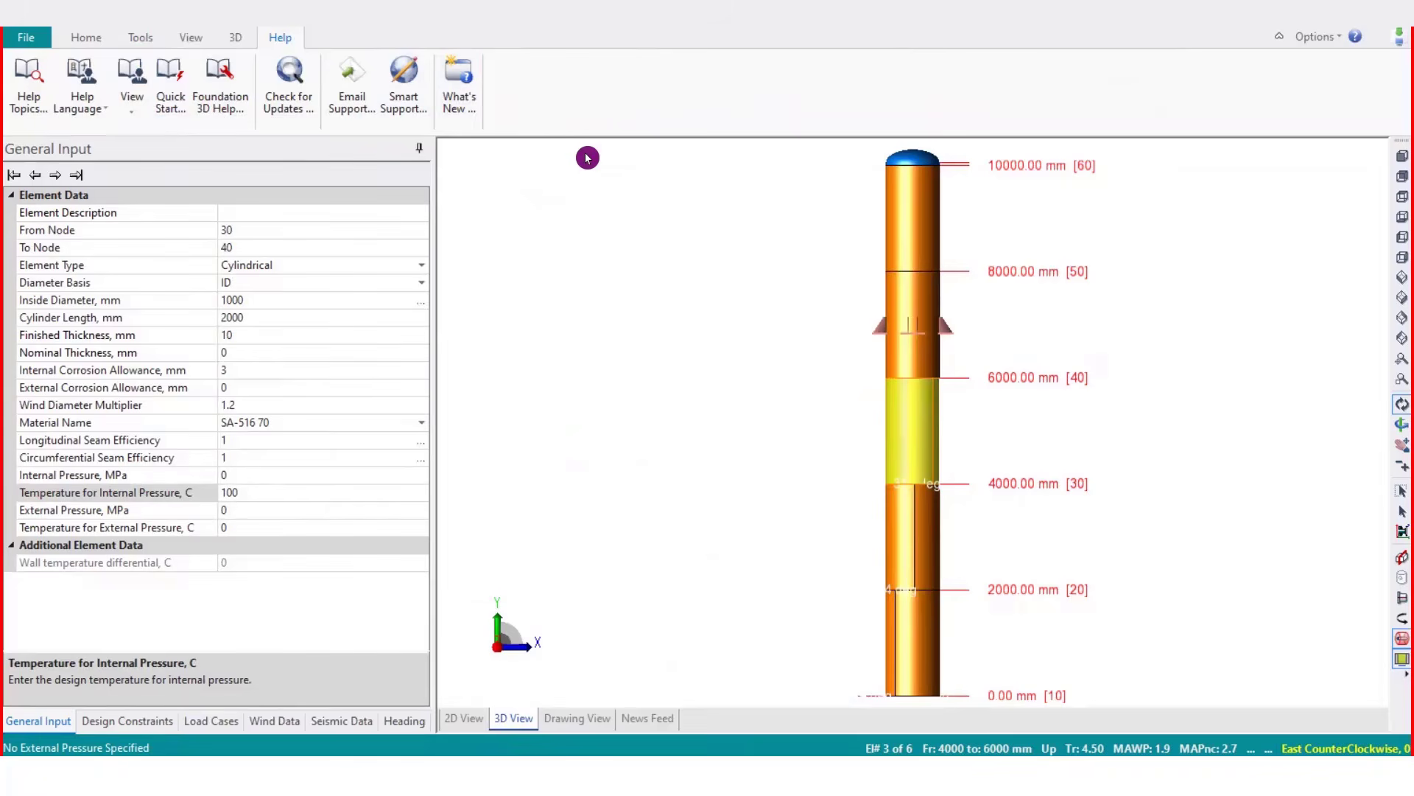
Go back over the Home and 3D command sets to review their tools
click(83, 38)
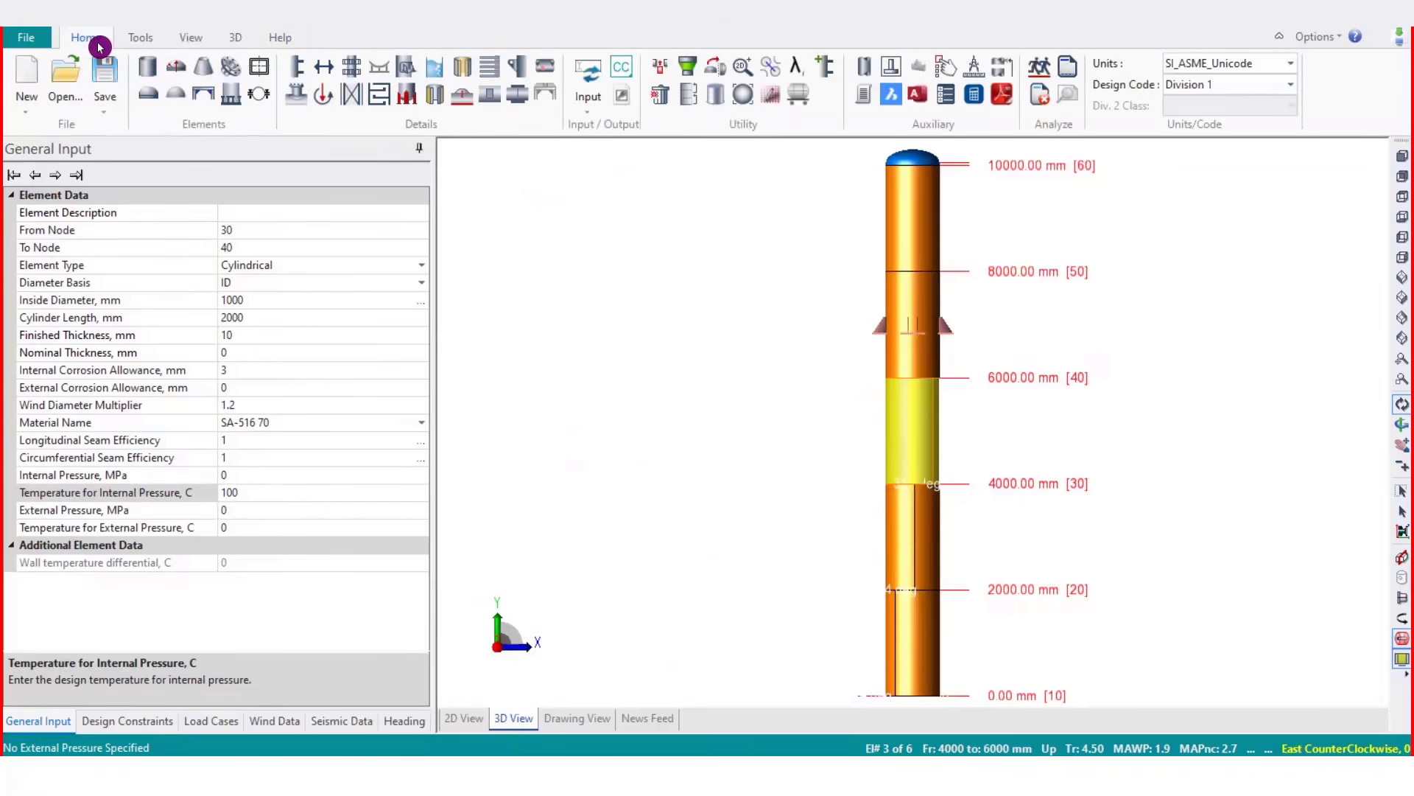
click(210, 40)
click(230, 38)
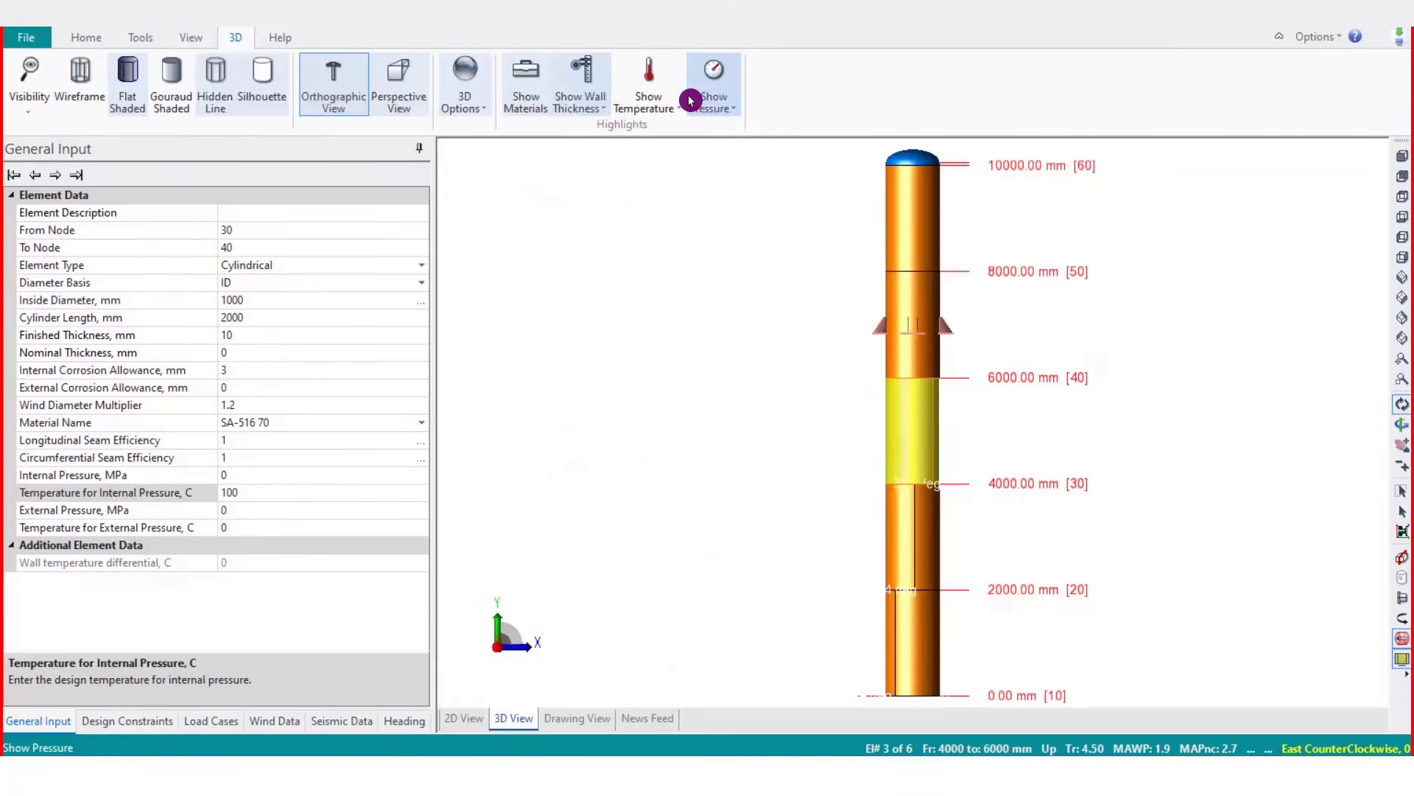
click(81, 44)
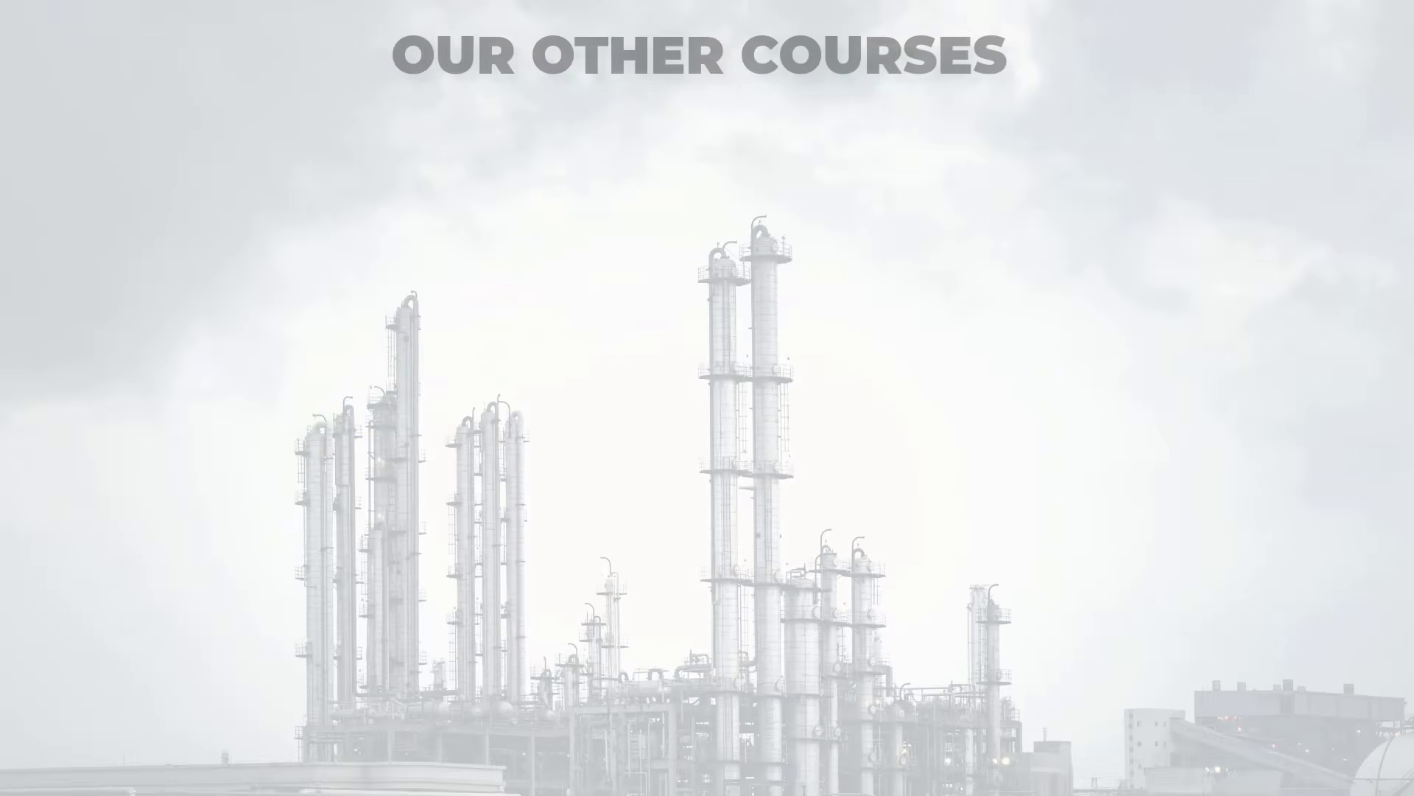